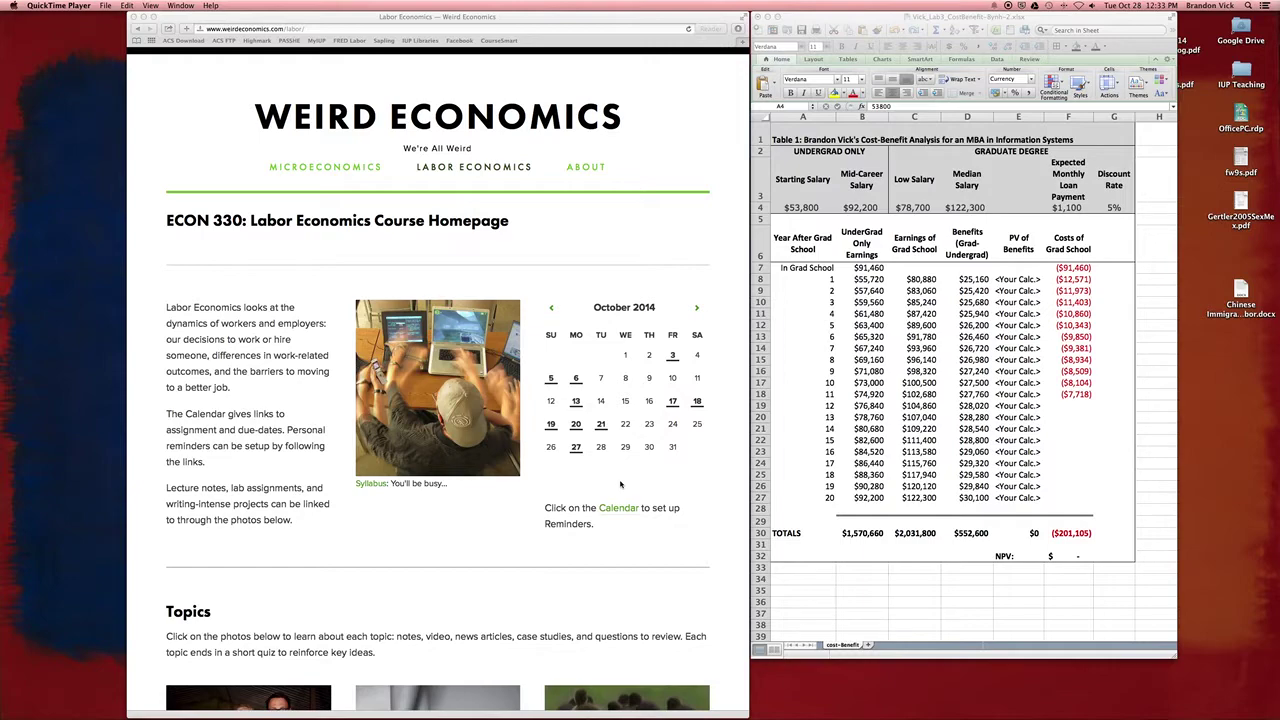
Open the Lab 3: Costs vs. Benefits of Grad School assignment from the course homepage's Labs section.
{"action": "scroll", "coordinate": [620, 484], "scroll_direction": "down", "scroll_amount": 15}
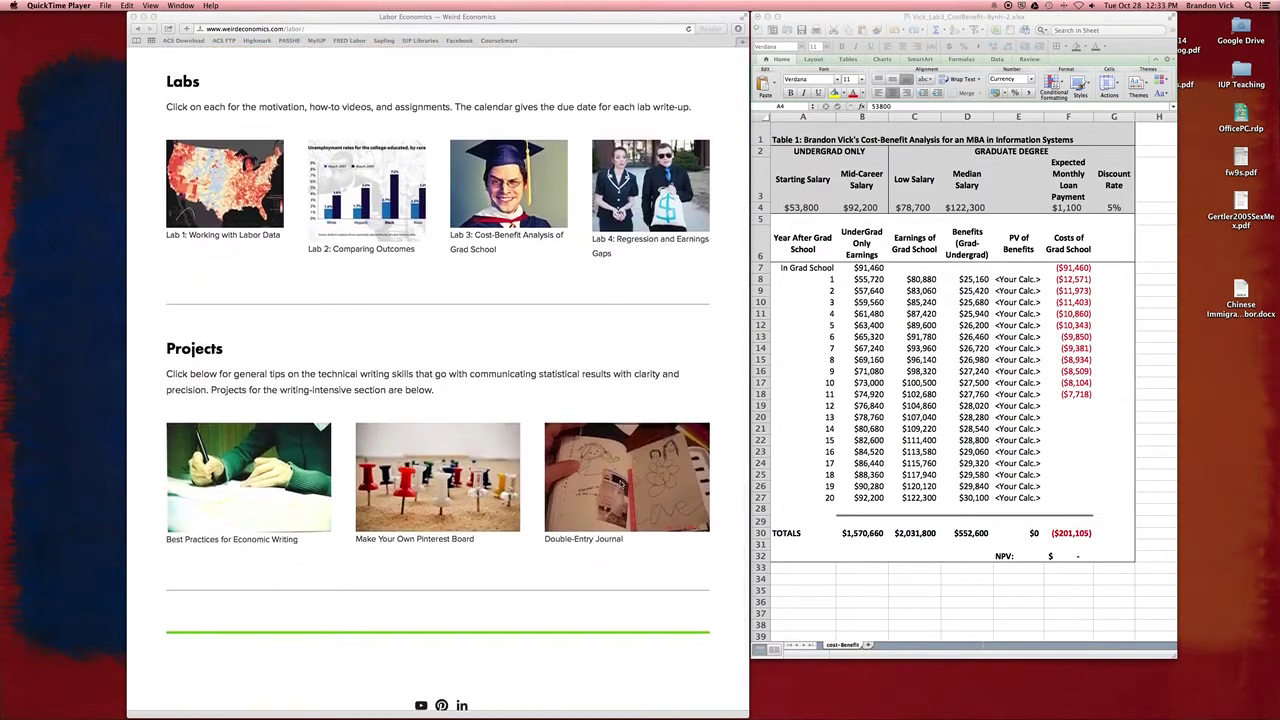
{"action": "scroll", "coordinate": [438, 380], "scroll_direction": "up", "scroll_amount": 3}
{"action": "left_click", "coordinate": [497, 287]}
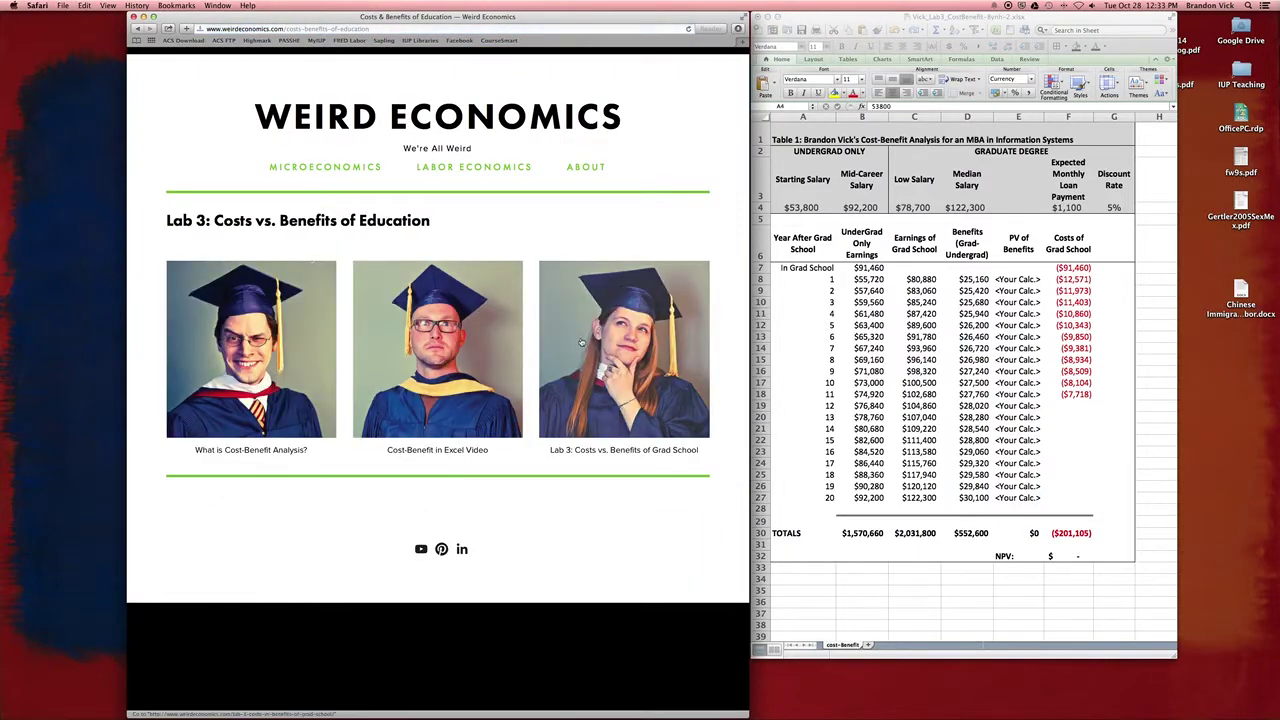
{"action": "left_click", "coordinate": [596, 346]}
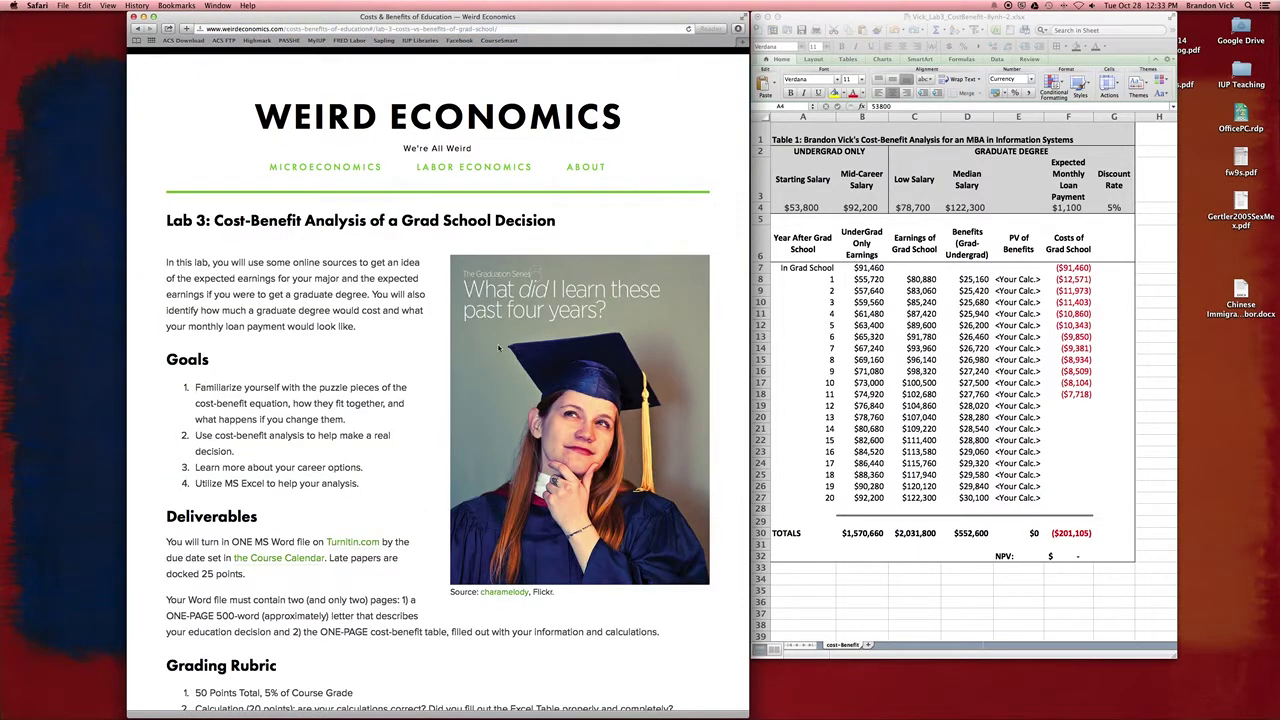
Read through the Lab 3 deliverables, grading rubric, Step 1 research instructions and Step 2 cost-benefit table instructions.
{"action": "scroll", "coordinate": [515, 350], "scroll_direction": "down", "scroll_amount": 5}
{"action": "scroll", "coordinate": [514, 368], "scroll_direction": "down", "scroll_amount": 7}
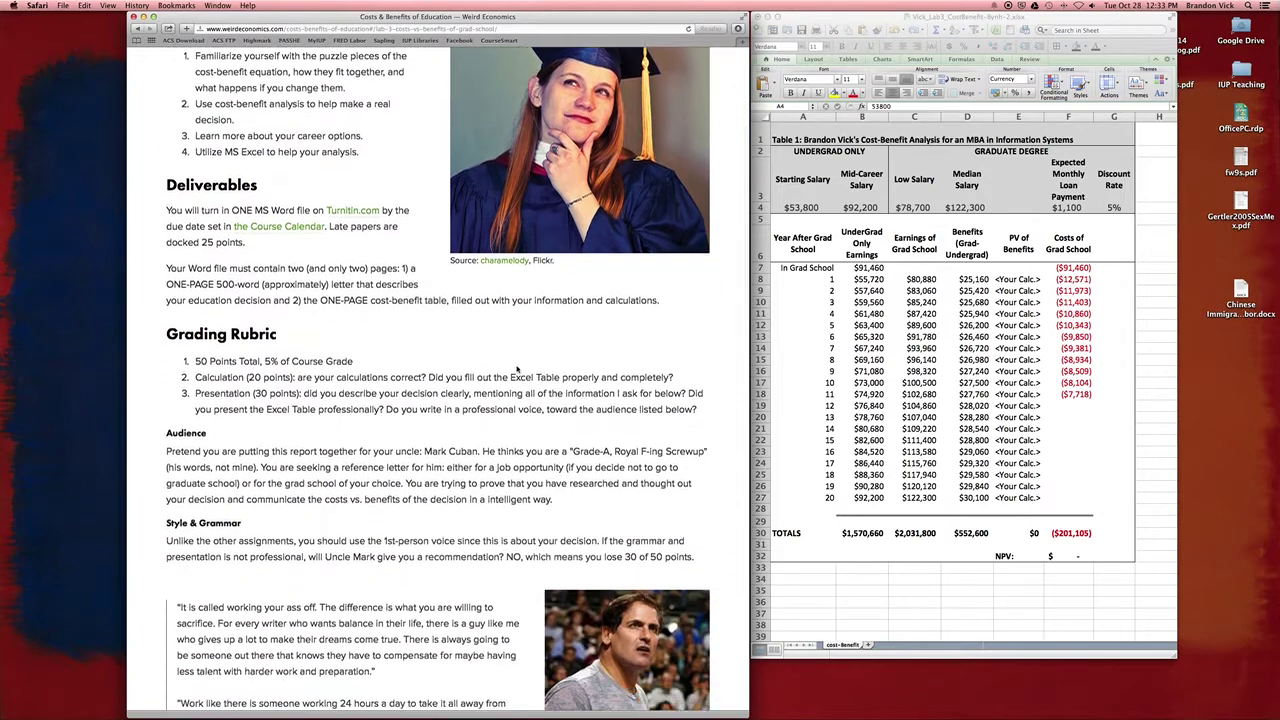
{"action": "scroll", "coordinate": [518, 369], "scroll_direction": "up", "scroll_amount": 8}
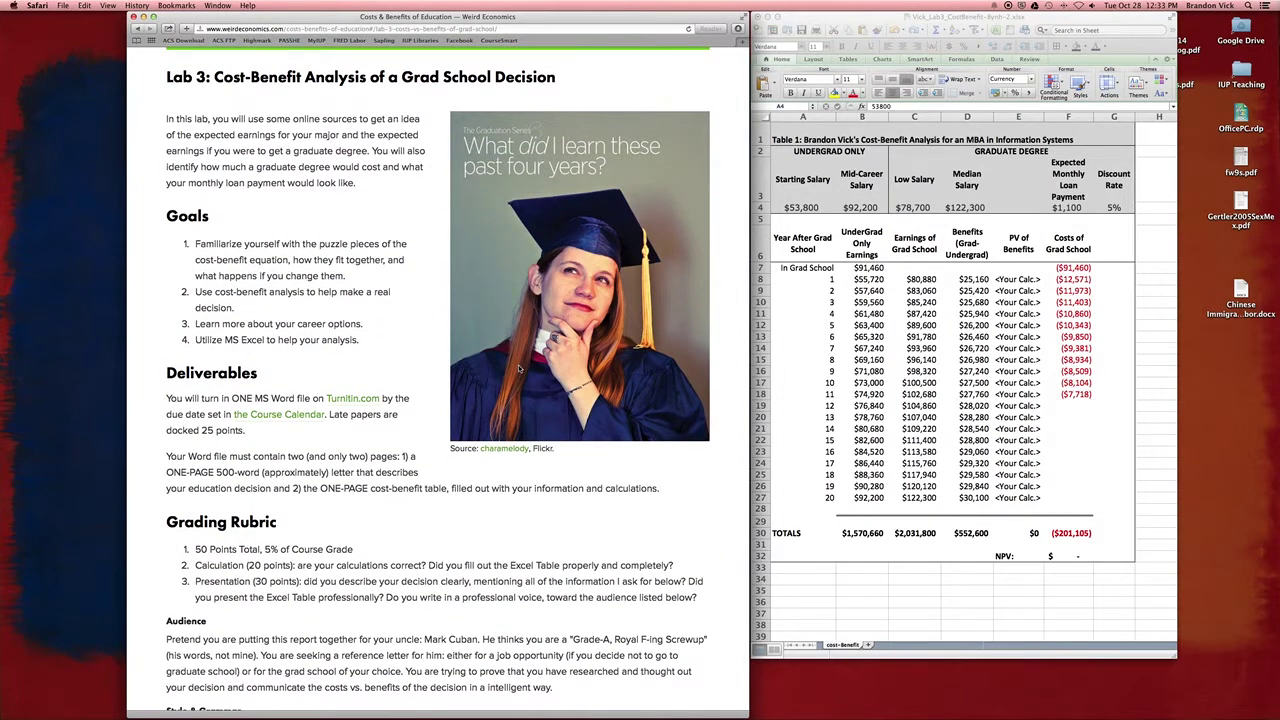
{"action": "scroll", "coordinate": [519, 370], "scroll_direction": "down", "scroll_amount": 8}
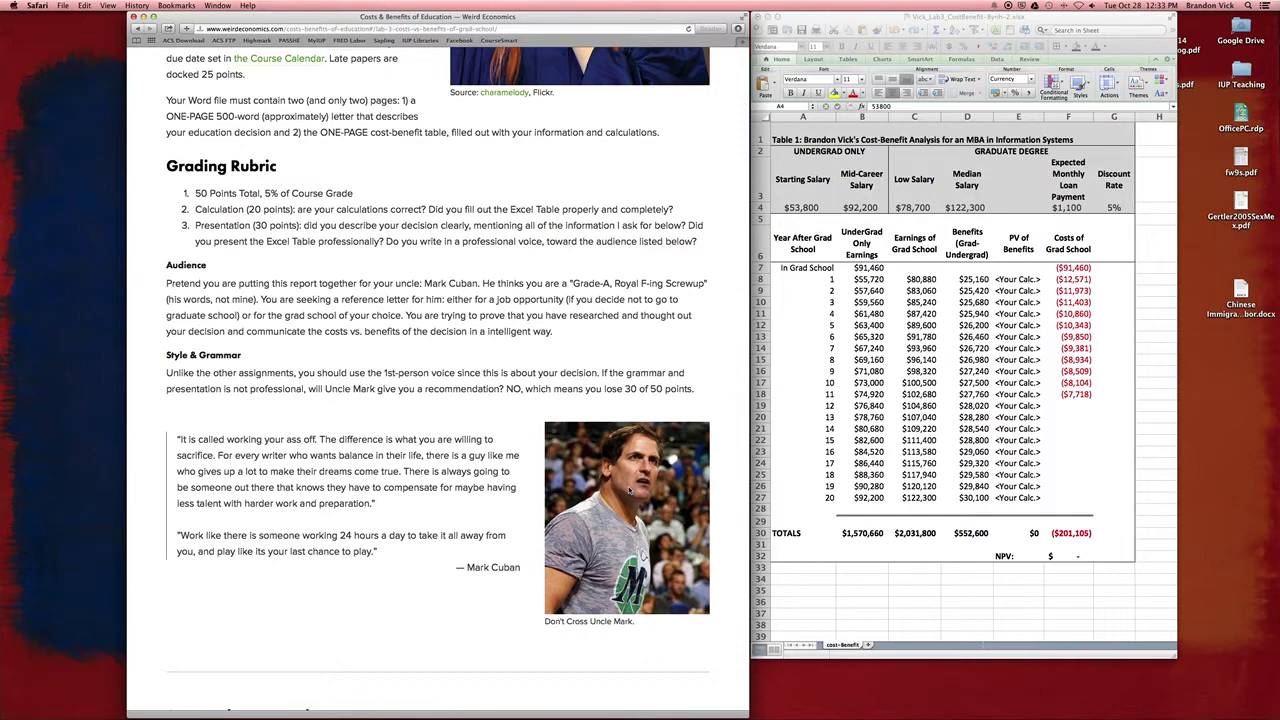
{"action": "scroll", "coordinate": [630, 490], "scroll_direction": "down", "scroll_amount": 10}
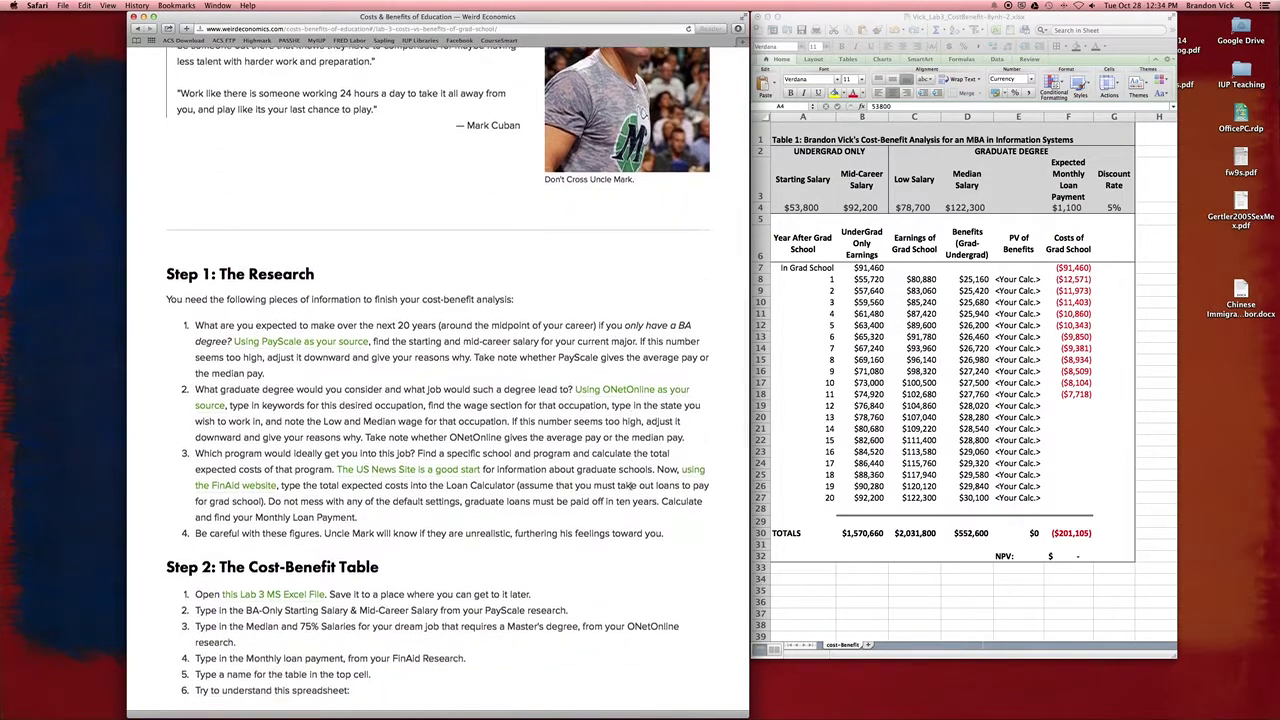
{"action": "scroll", "coordinate": [631, 488], "scroll_direction": "down", "scroll_amount": 2}
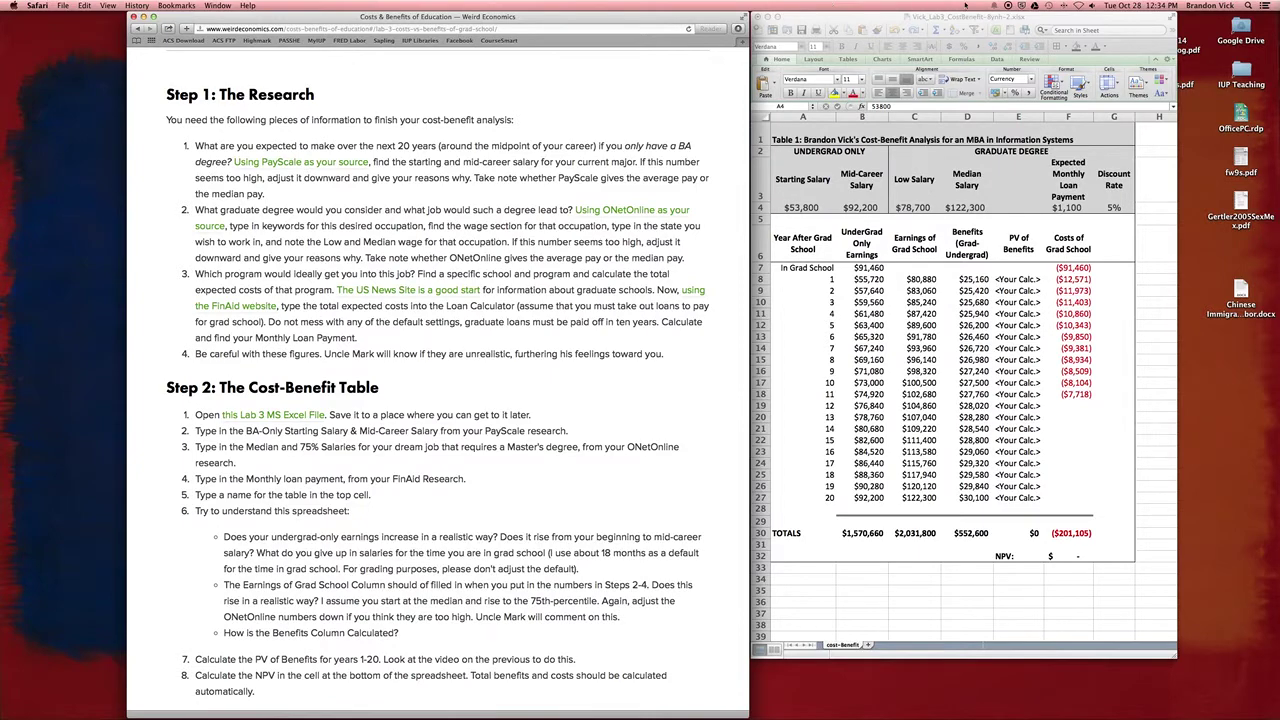
Switch to the Excel cost-benefit workbook, move its window over the instructions, and examine the salary, loan payment and title cells.
{"action": "left_click", "coordinate": [1017, 17]}
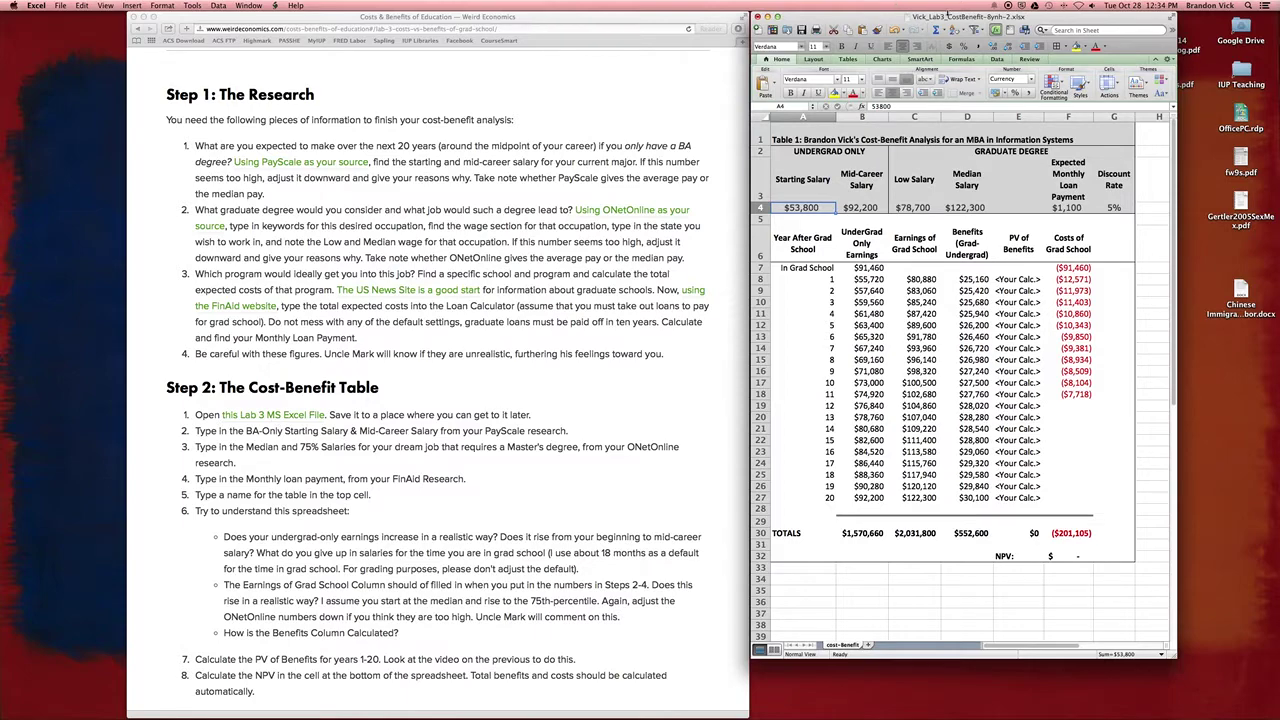
{"action": "left_click_drag", "start_coordinate": [952, 17], "coordinate": [833, 17]}
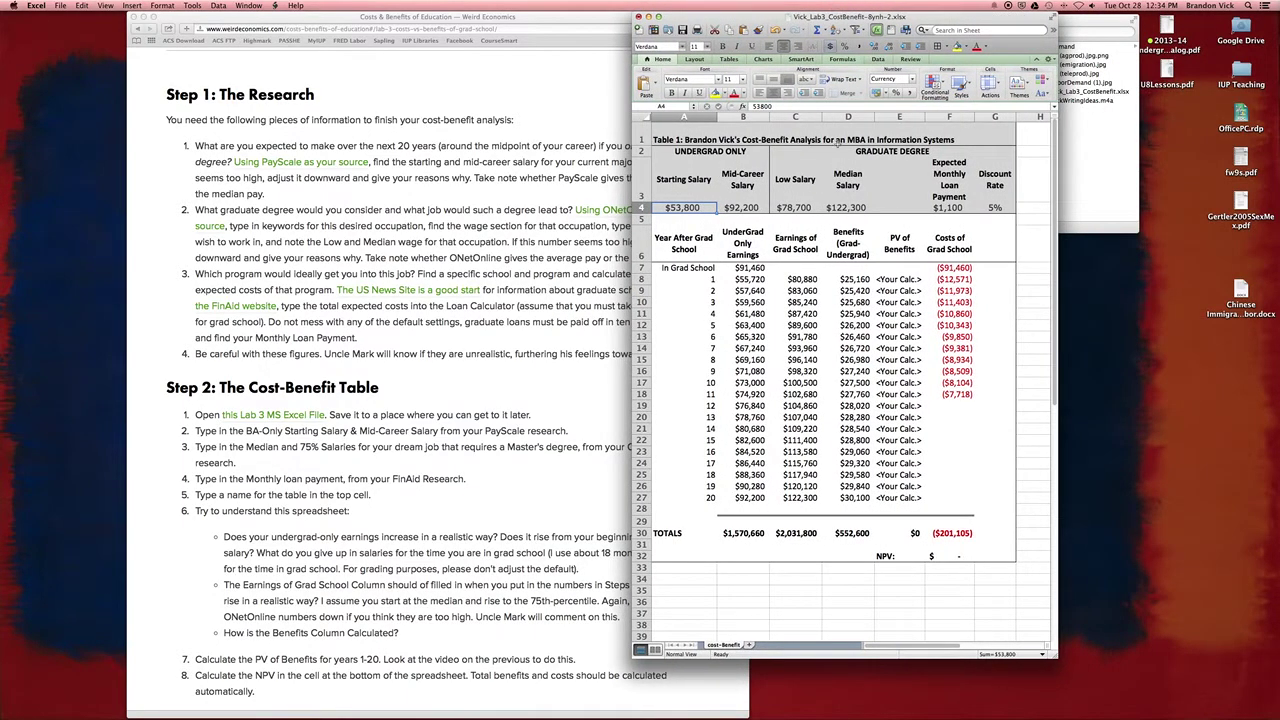
{"action": "left_click_drag", "start_coordinate": [705, 148], "coordinate": [703, 208]}
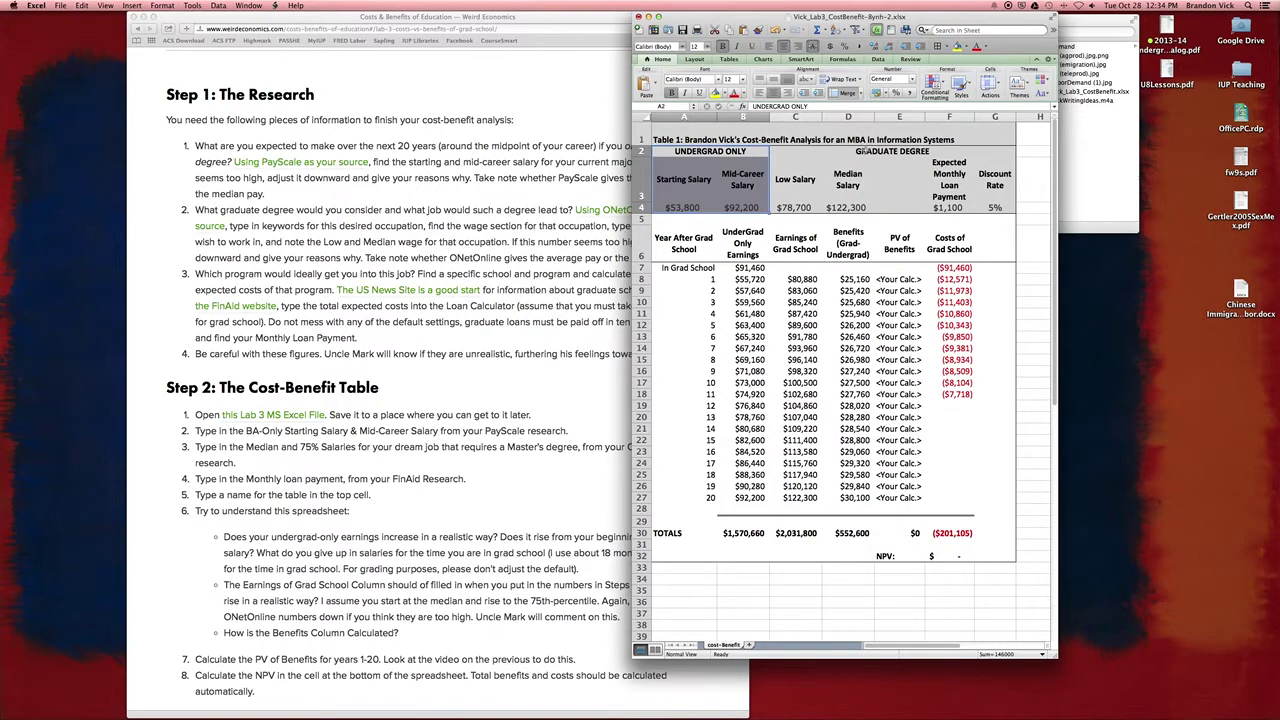
{"action": "left_click_drag", "start_coordinate": [860, 151], "coordinate": [838, 180]}
{"action": "left_click", "coordinate": [832, 208]}
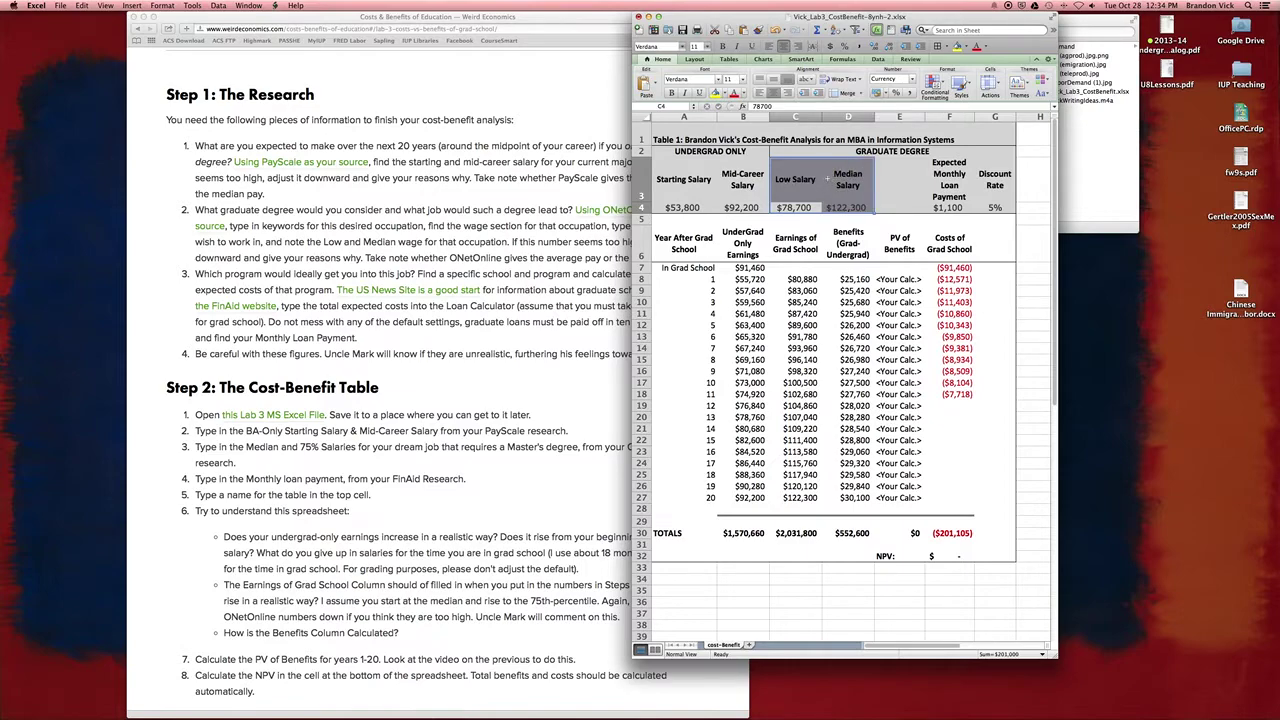
{"action": "left_click_drag", "start_coordinate": [948, 178], "coordinate": [948, 206]}
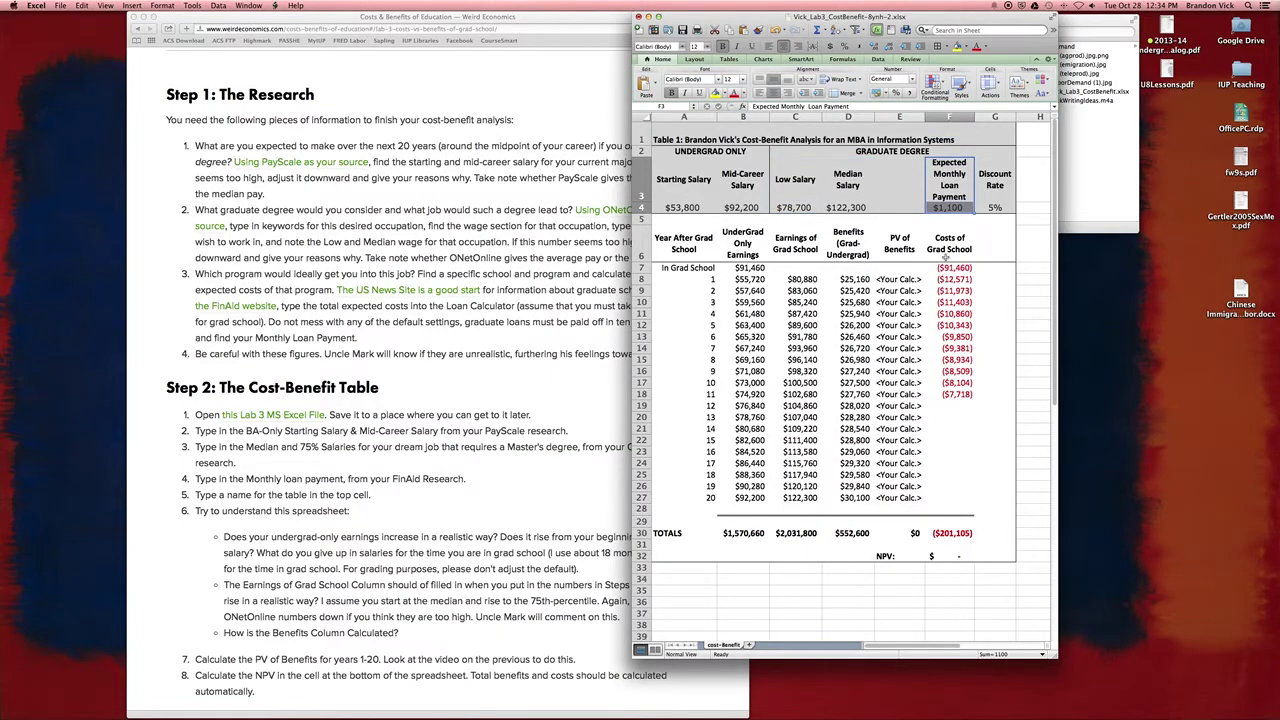
{"action": "left_click", "coordinate": [709, 141]}
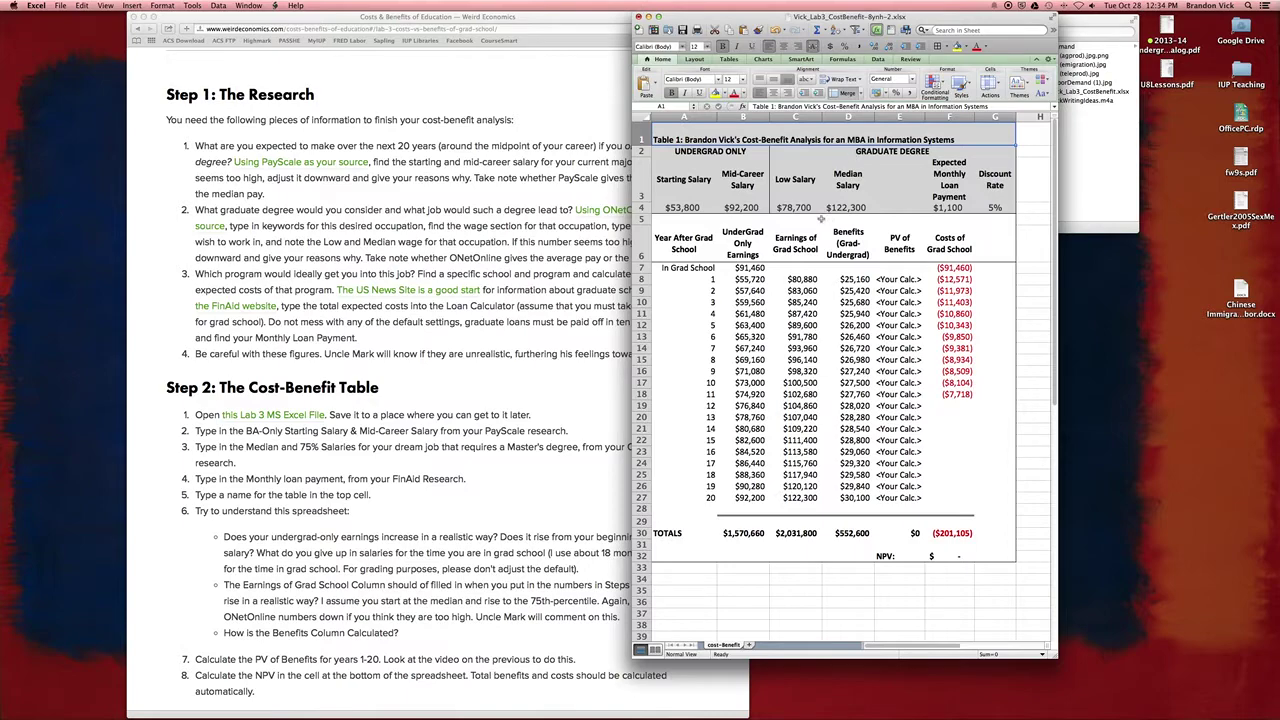
Compare the PayScale and ONetOnline research instructions with the undergraduate and graduate salary cells A4 to D4.
{"action": "left_click", "coordinate": [478, 193]}
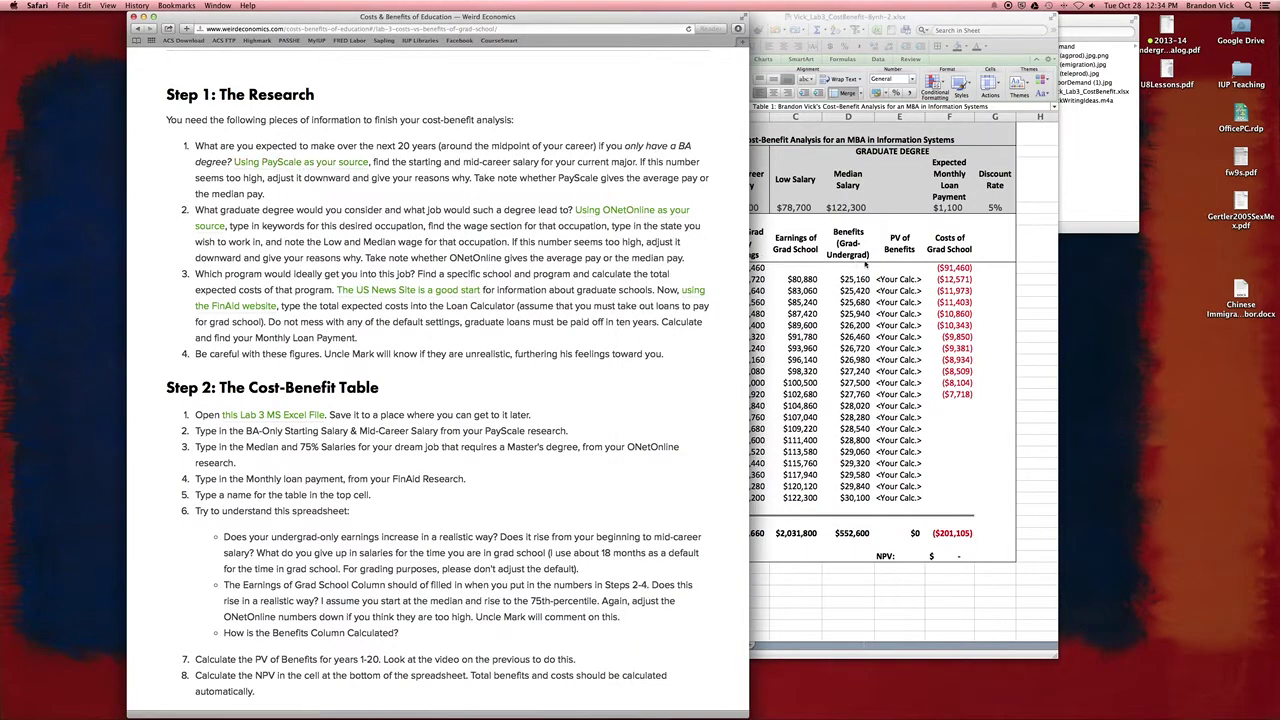
{"action": "left_click", "coordinate": [832, 250]}
{"action": "left_click", "coordinate": [683, 208]}
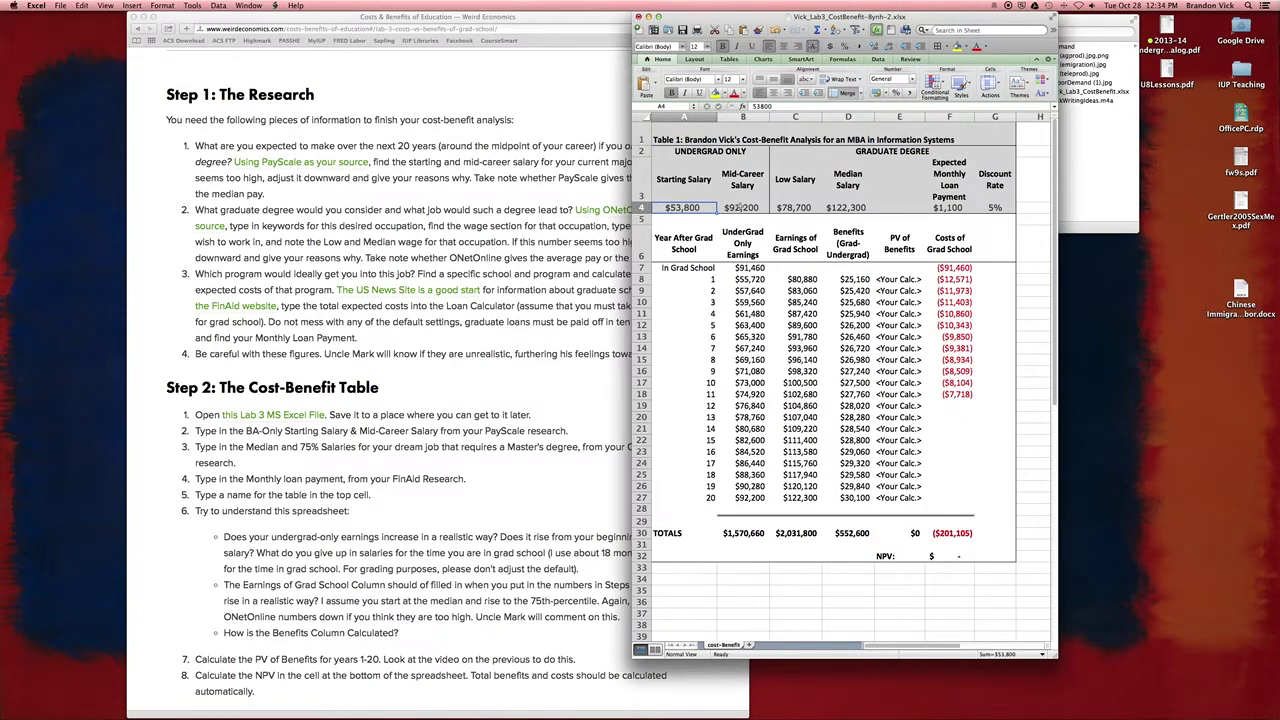
{"action": "left_click", "coordinate": [741, 207]}
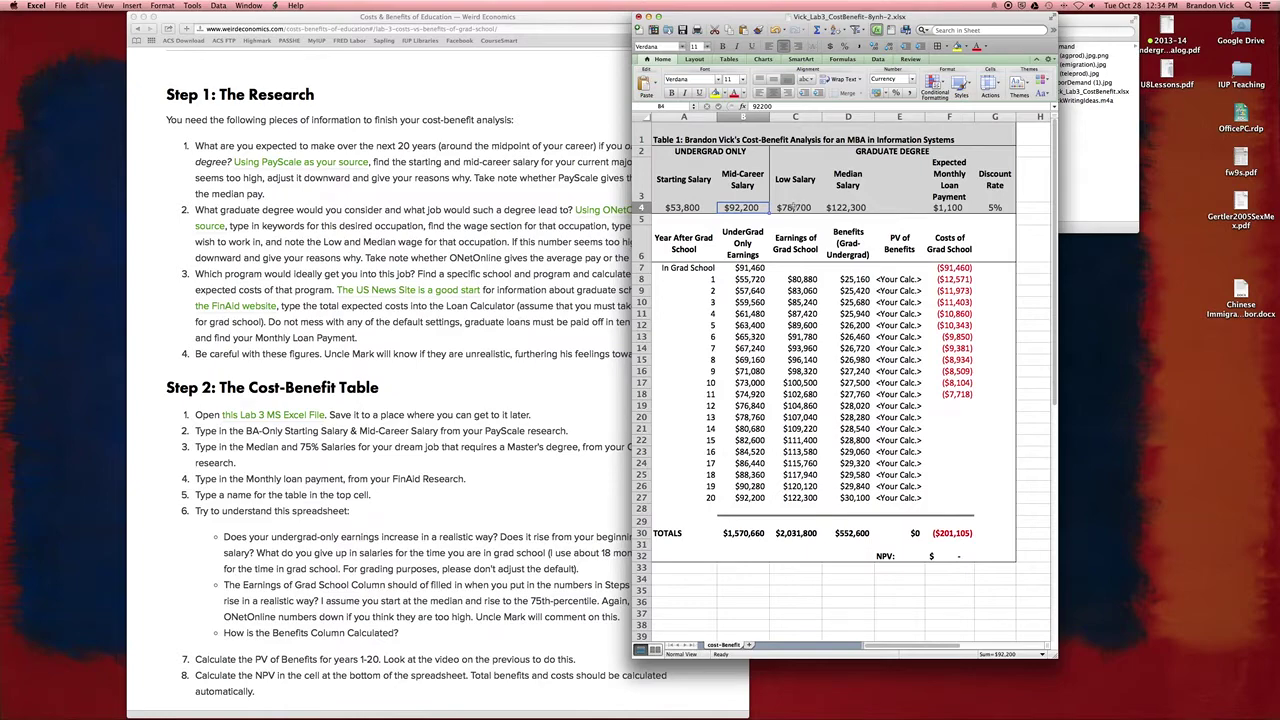
{"action": "left_click", "coordinate": [397, 241]}
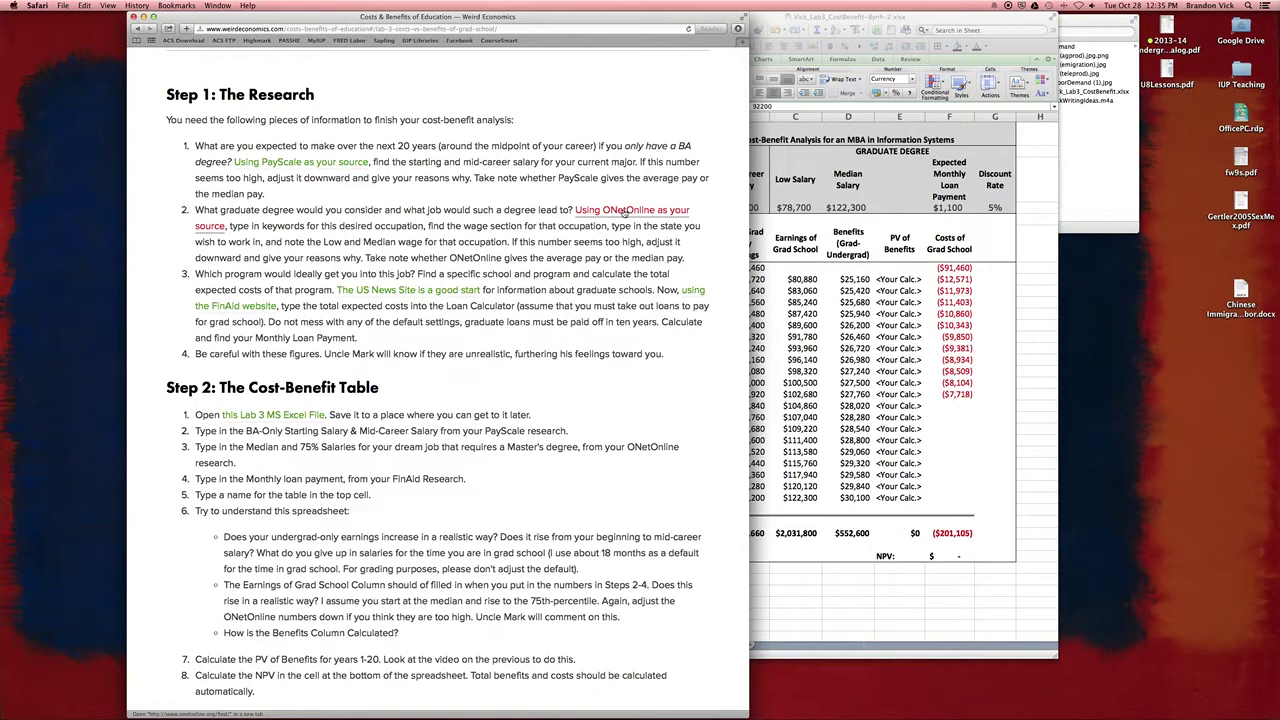
{"action": "left_click", "coordinate": [800, 221]}
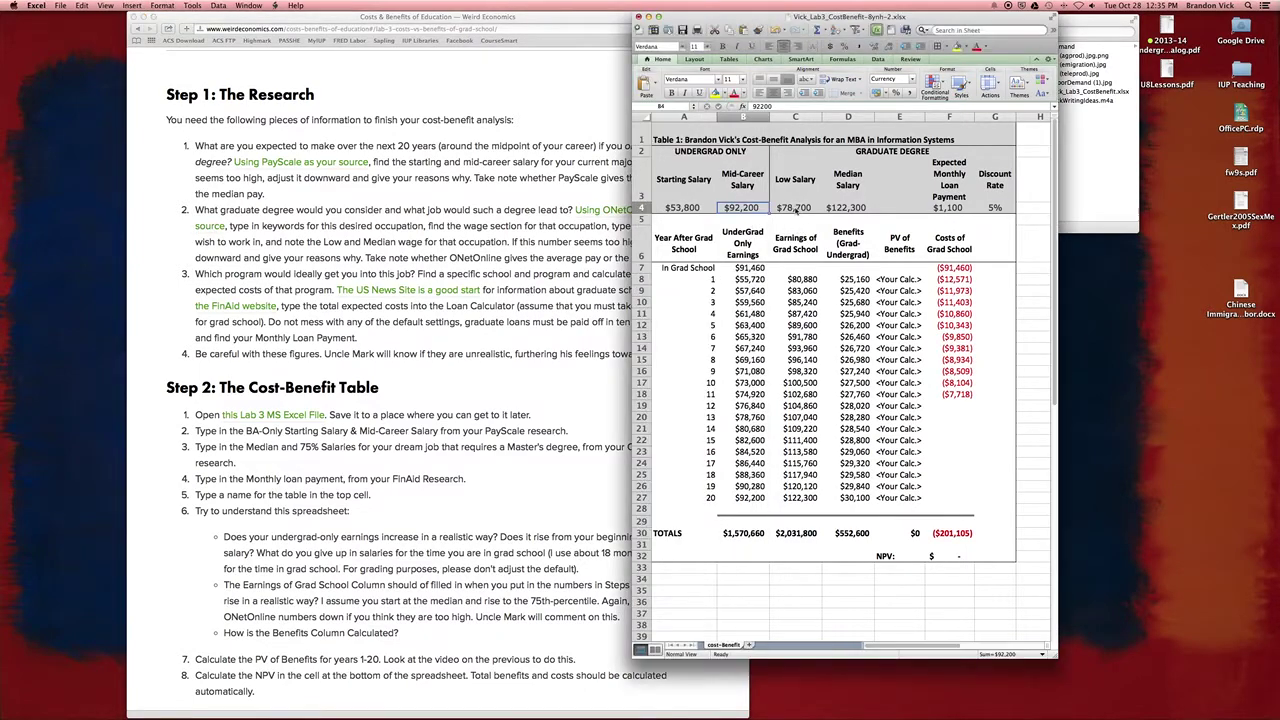
{"action": "left_click", "coordinate": [796, 208]}
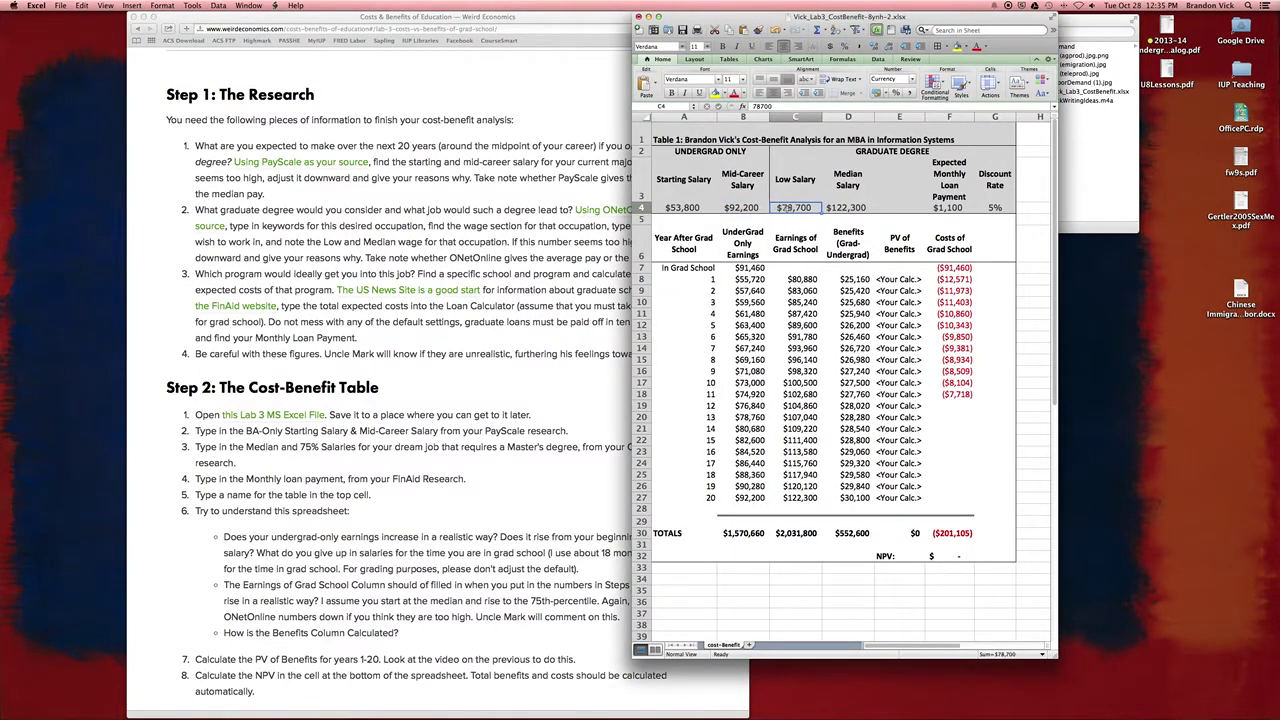
{"action": "left_click", "coordinate": [858, 212]}
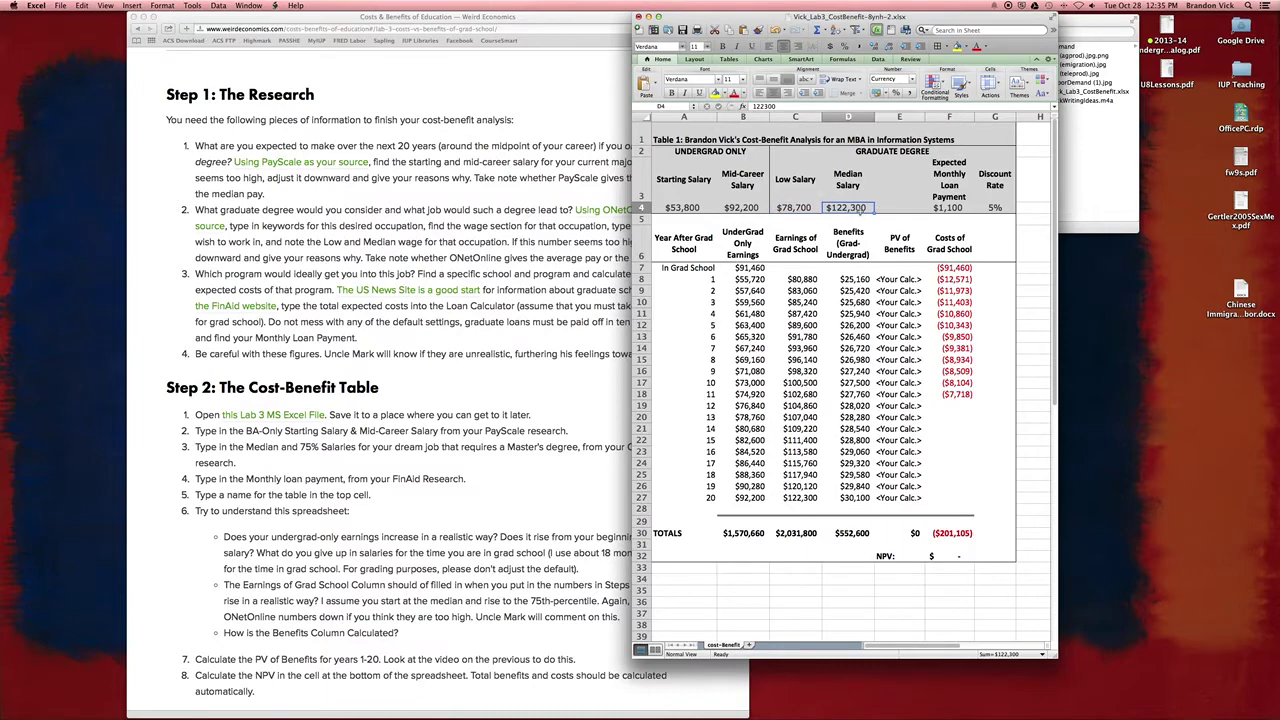
Review the graduate program cost and FinAid loan instructions and locate the expected monthly loan payment in cell F4.
{"action": "left_click", "coordinate": [409, 273]}
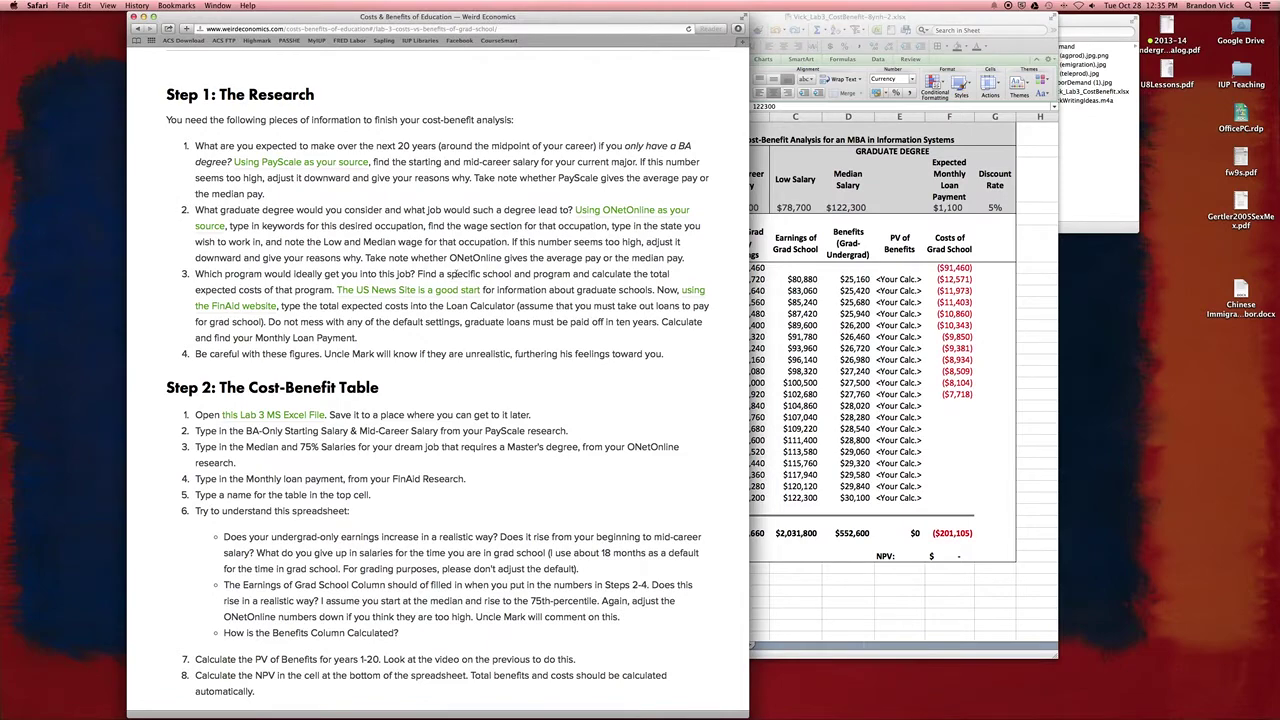
{"action": "left_click_drag", "start_coordinate": [416, 274], "coordinate": [483, 276]}
{"action": "left_click", "coordinate": [515, 274]}
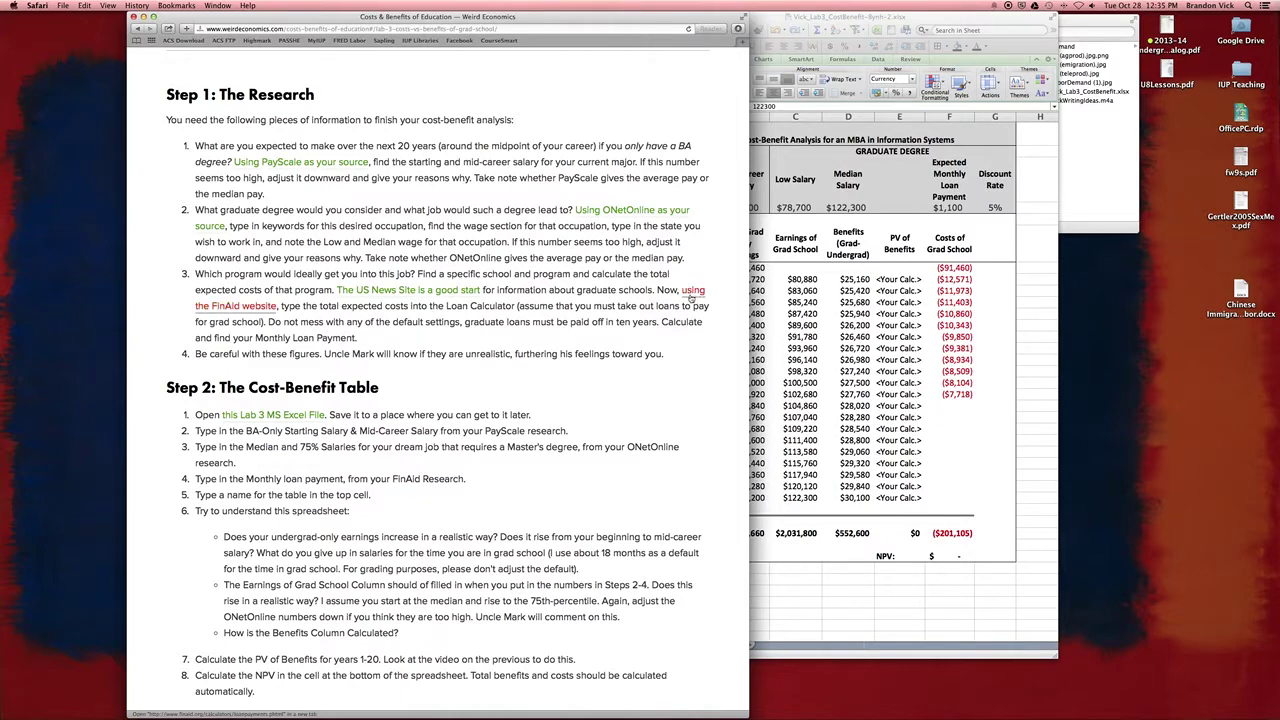
{"action": "left_click", "coordinate": [851, 302]}
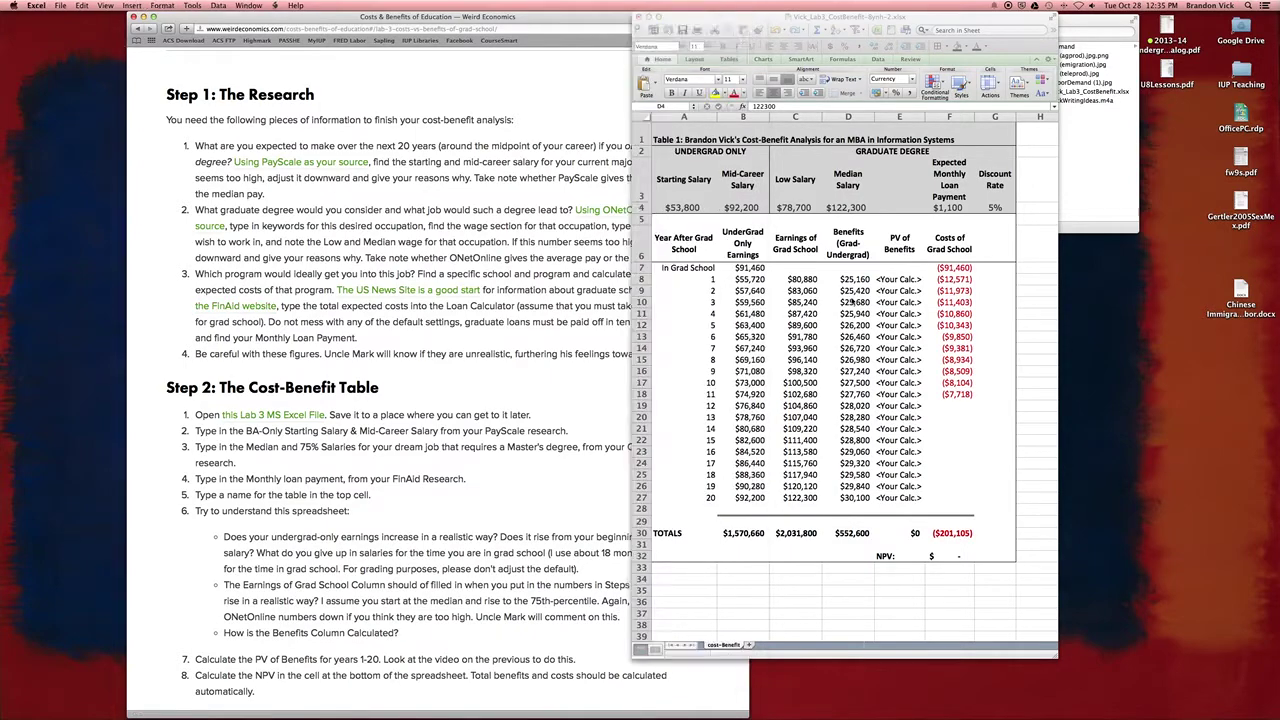
{"action": "left_click", "coordinate": [968, 208]}
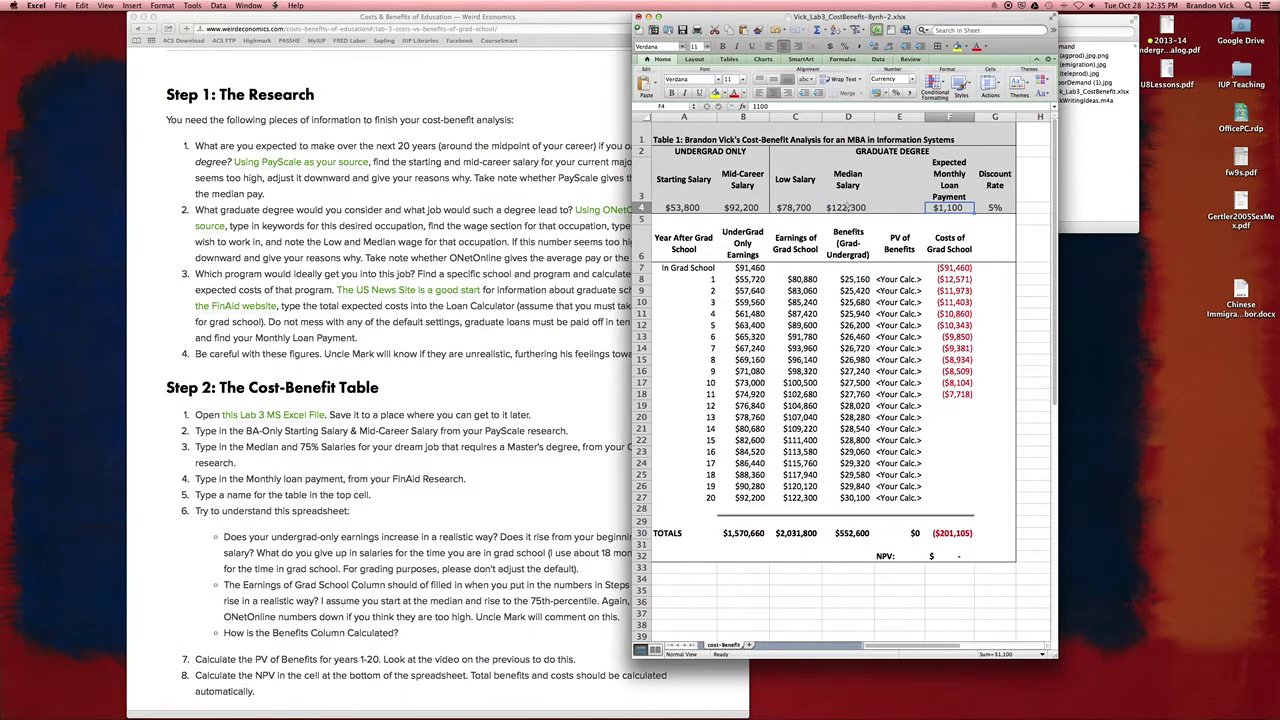
Examine the yearly earnings and benefits columns, the in-grad-school earnings formula in B7, and the starting salary cell.
{"action": "left_click_drag", "start_coordinate": [762, 270], "coordinate": [822, 497]}
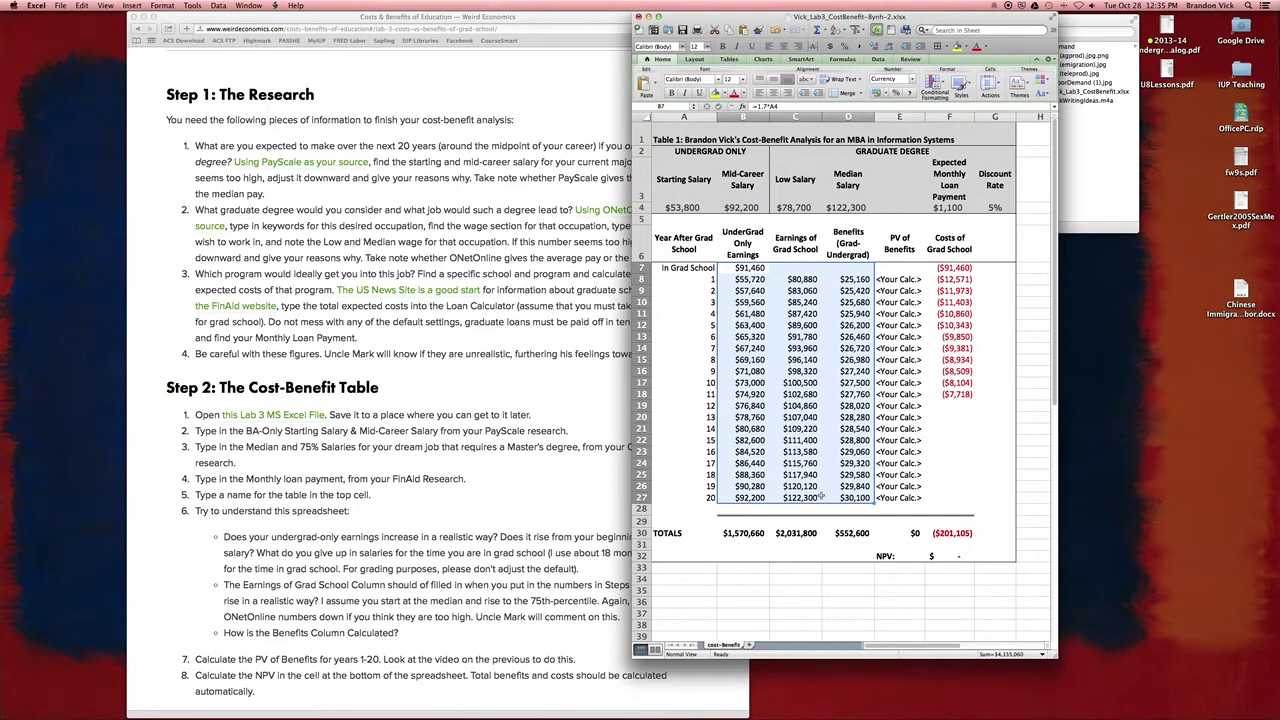
{"action": "left_click", "coordinate": [772, 303]}
{"action": "left_click", "coordinate": [684, 207]}
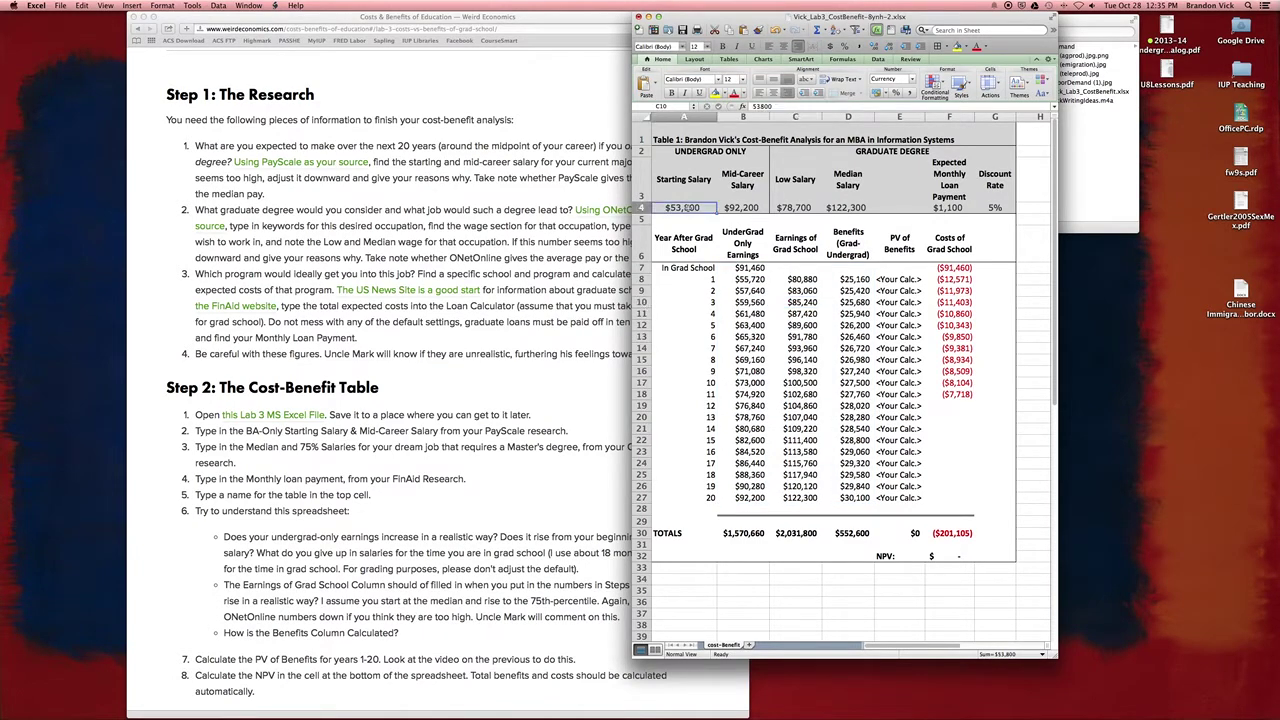
{"action": "left_click_drag", "start_coordinate": [684, 207], "coordinate": [750, 500]}
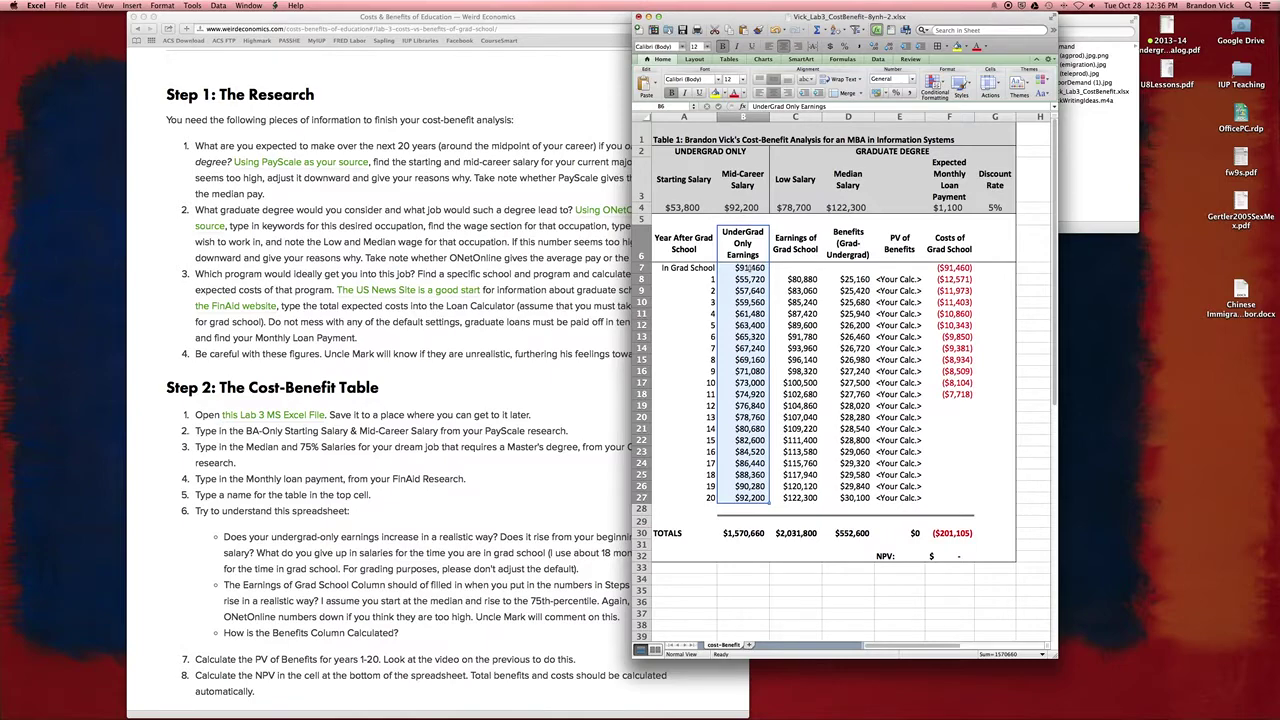
{"action": "left_click", "coordinate": [749, 268]}
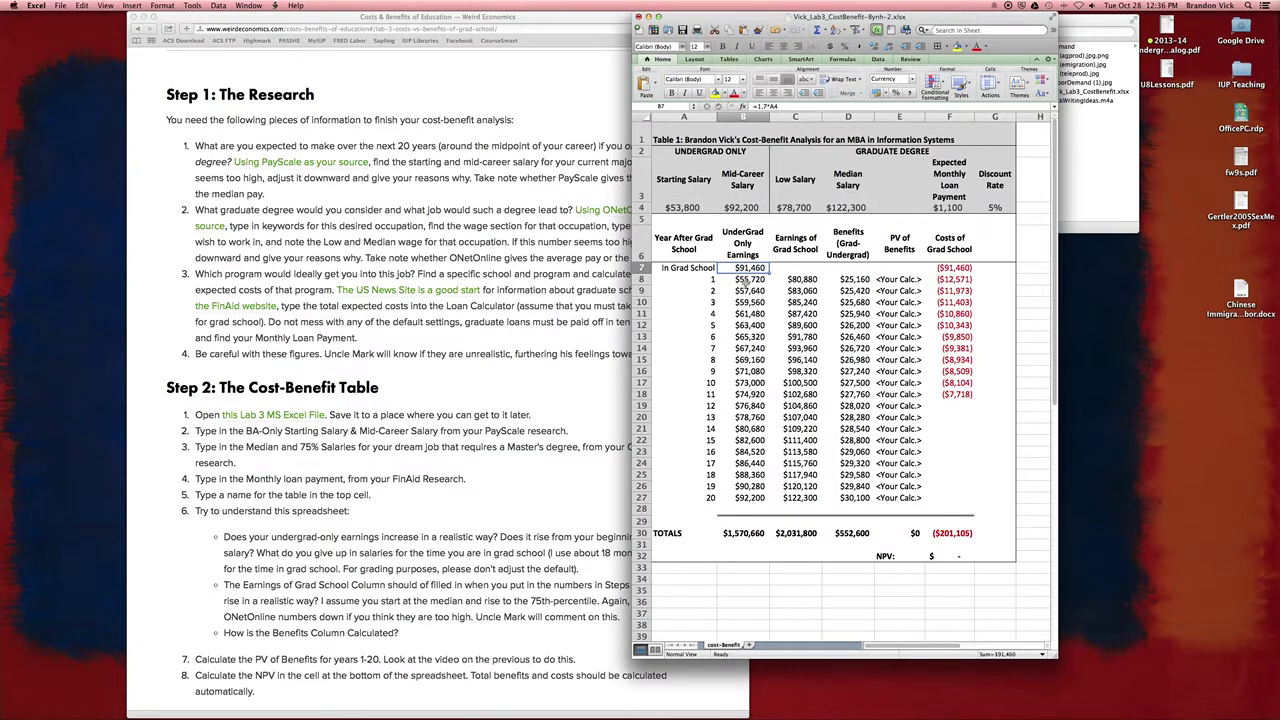
{"action": "left_click_drag", "start_coordinate": [746, 280], "coordinate": [747, 497]}
{"action": "left_click", "coordinate": [693, 207]}
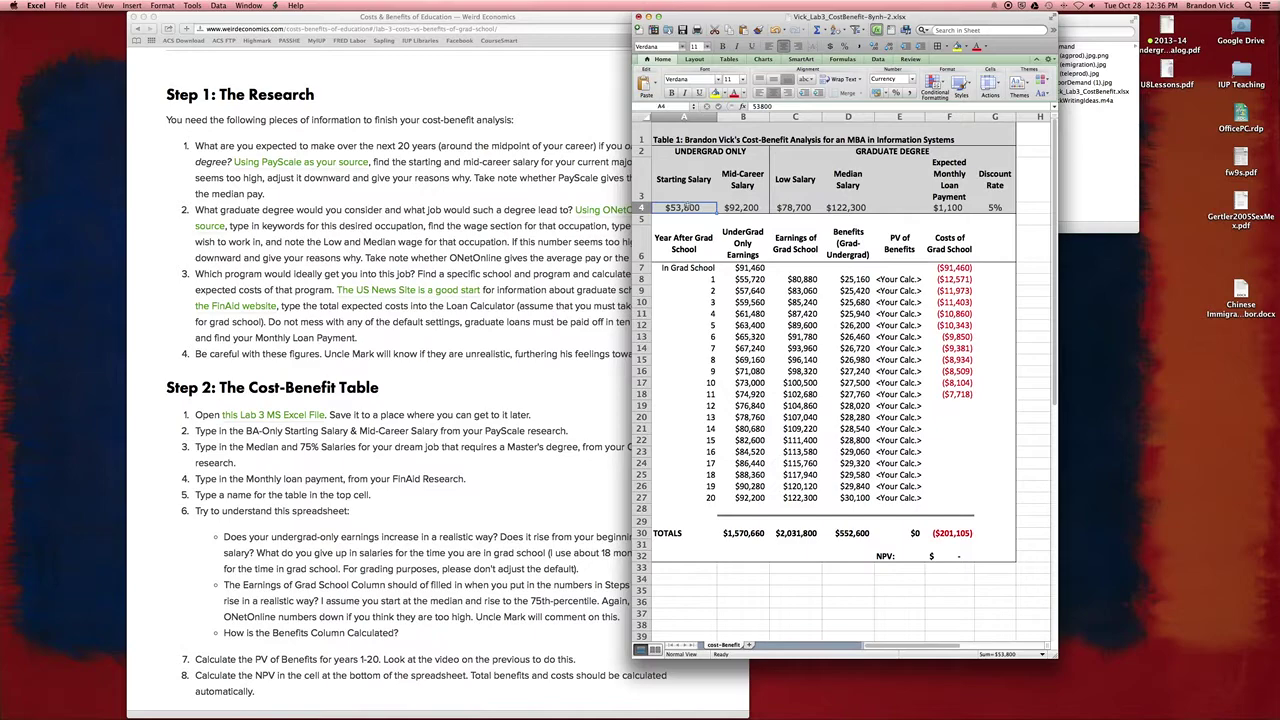
Try 80,000 as the undergraduate mid-career salary in cell B4 and undo the change.
{"action": "left_click", "coordinate": [731, 207]}
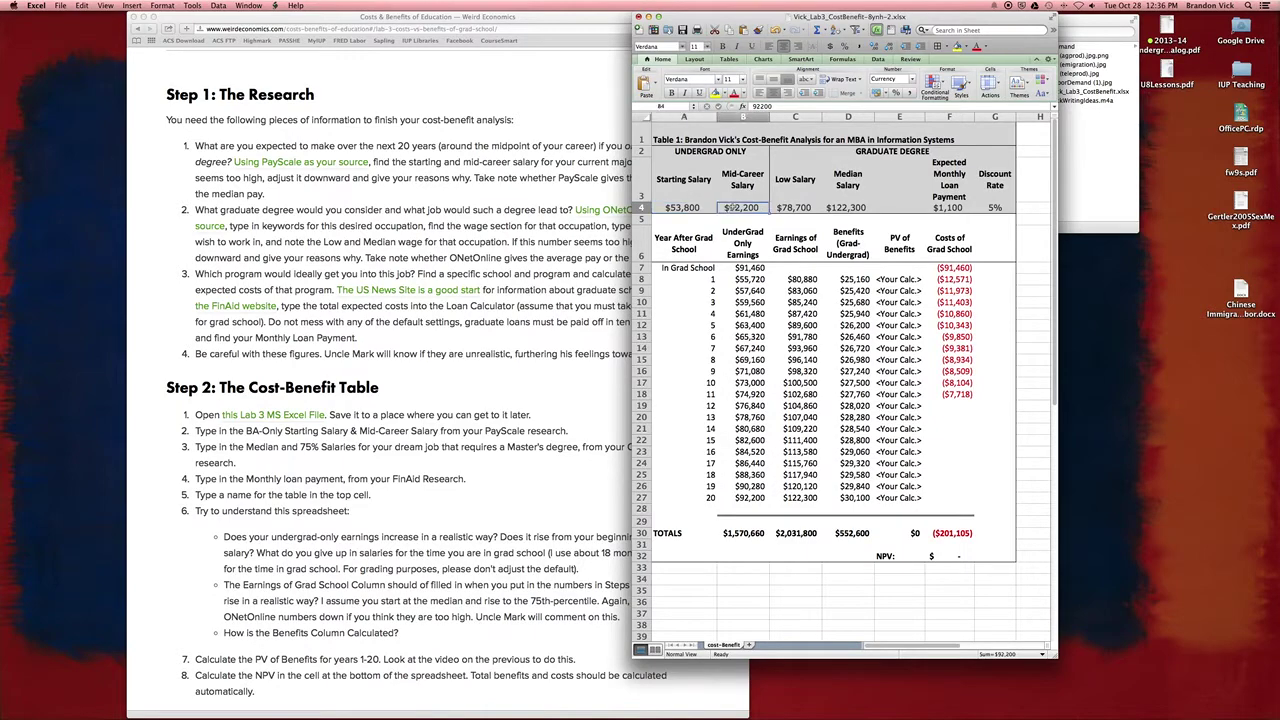
{"action": "type", "text": "80,00"}
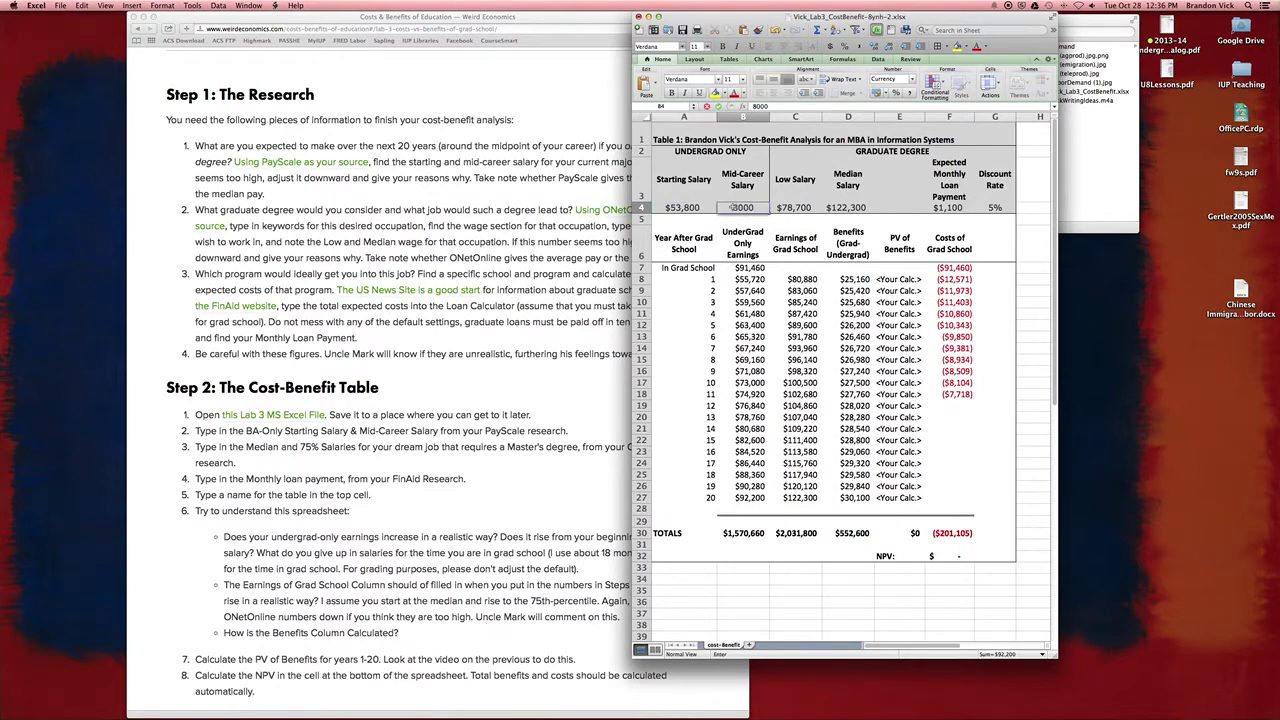
{"action": "type", "text": "0"}
{"action": "key", "text": "Return"}
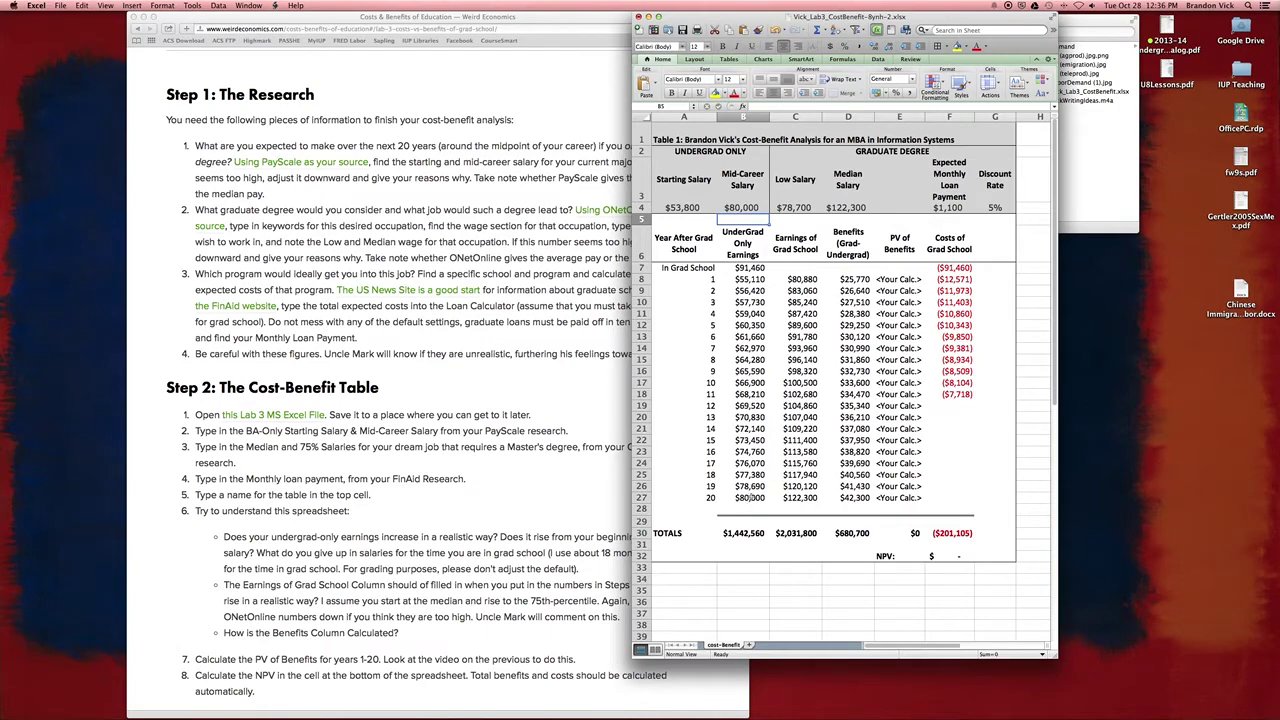
{"action": "left_click", "coordinate": [745, 207]}
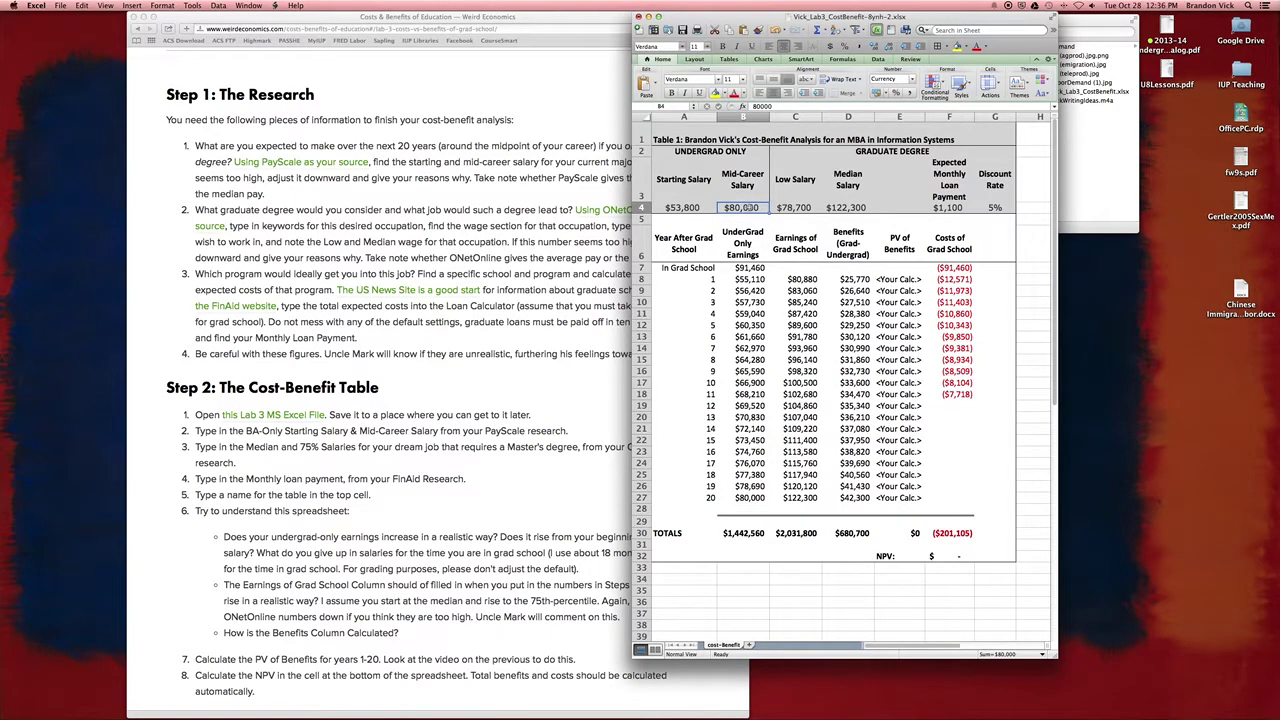
{"action": "key", "text": "super+z"}
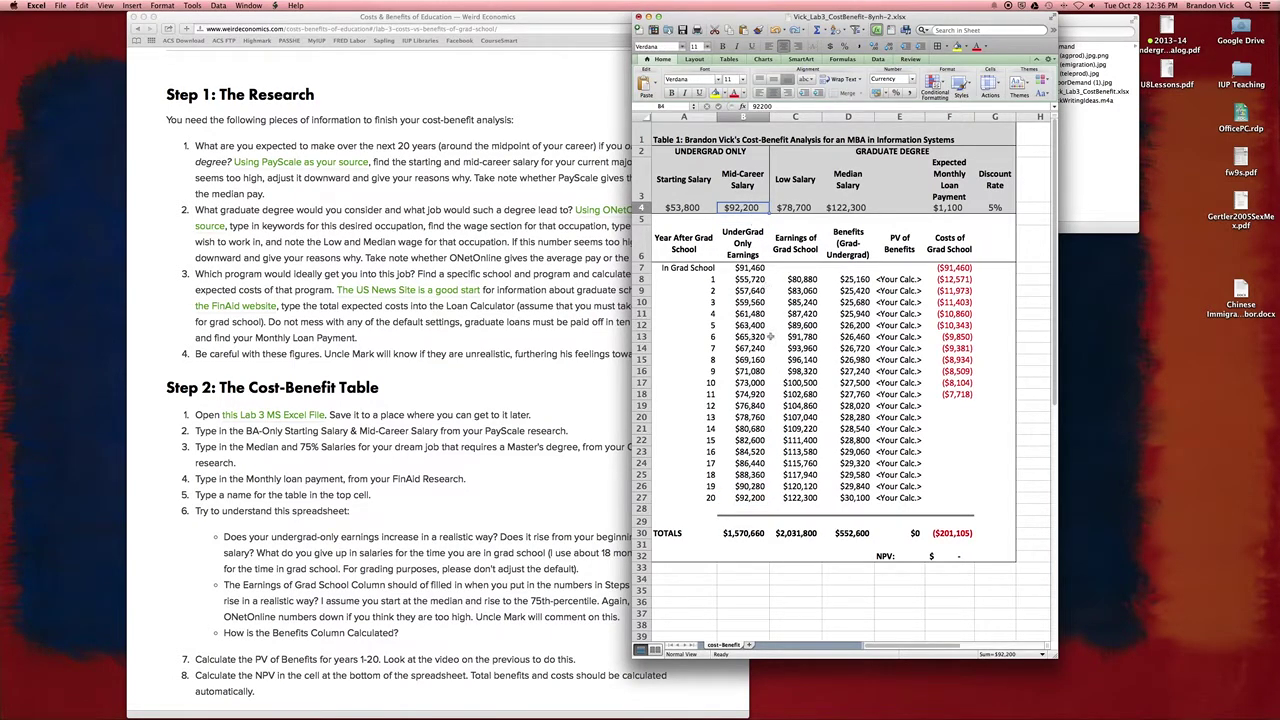
Examine the undergrad-only earnings and their total, and compare the graduate salaries in C4 and D4 with the grad school earnings column.
{"action": "left_click_drag", "start_coordinate": [748, 240], "coordinate": [738, 497]}
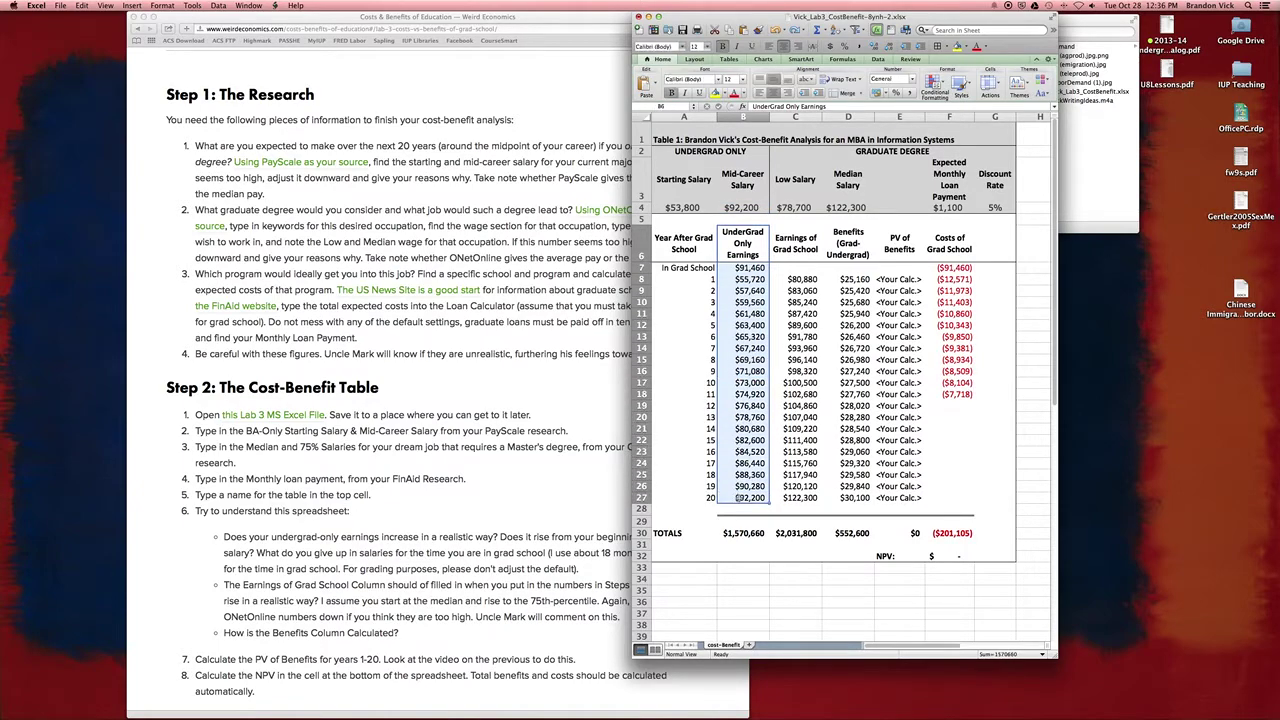
{"action": "left_click", "coordinate": [749, 533]}
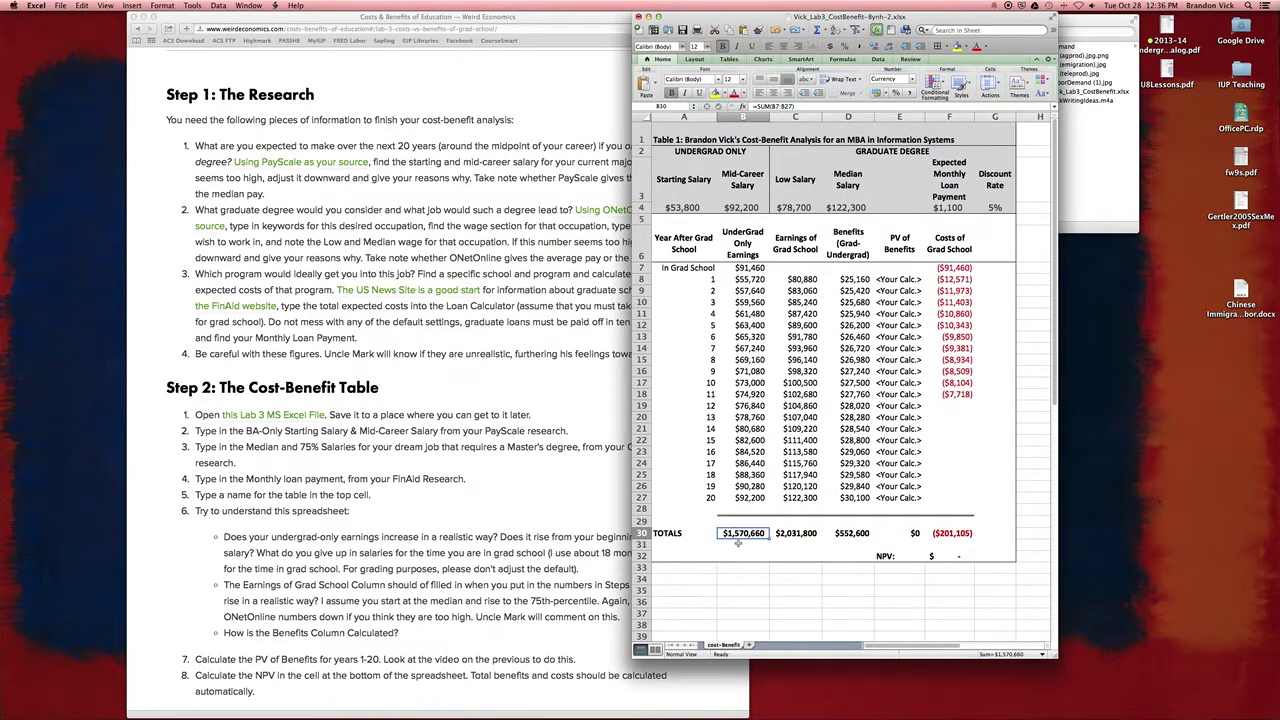
{"action": "left_click", "coordinate": [796, 208]}
{"action": "left_click_drag", "start_coordinate": [792, 207], "coordinate": [832, 207]}
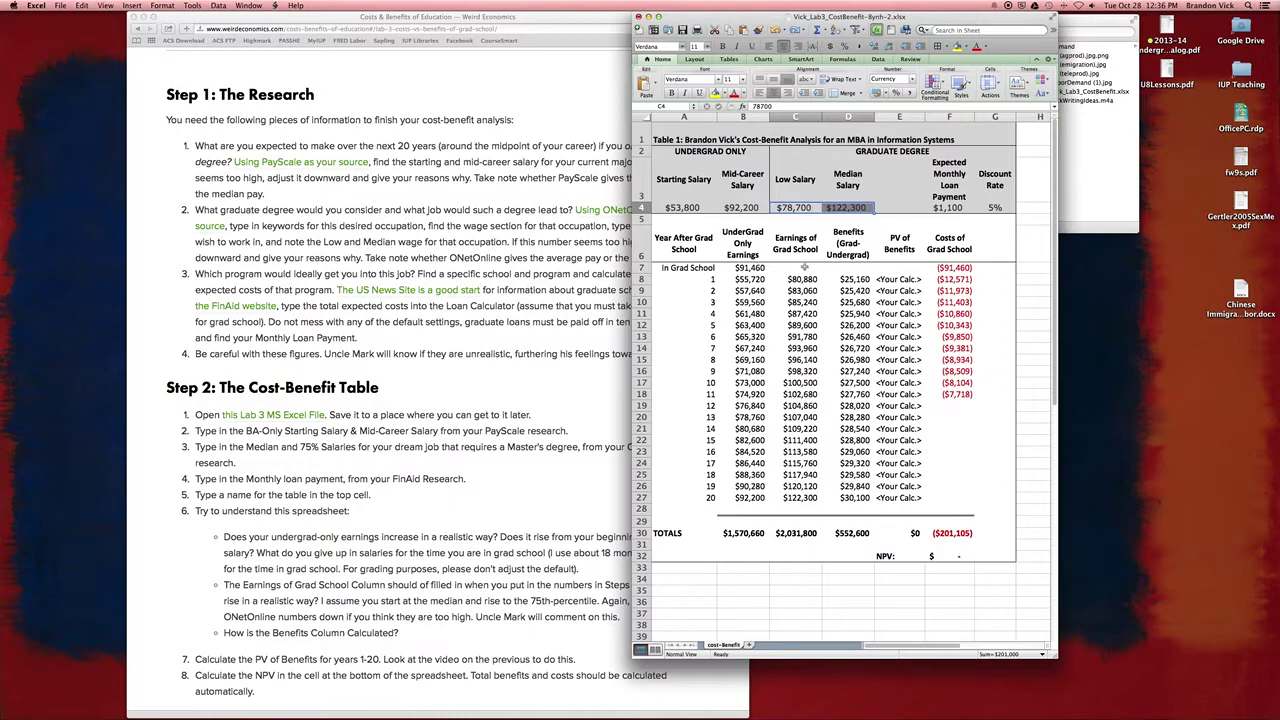
{"action": "left_click", "coordinate": [806, 268]}
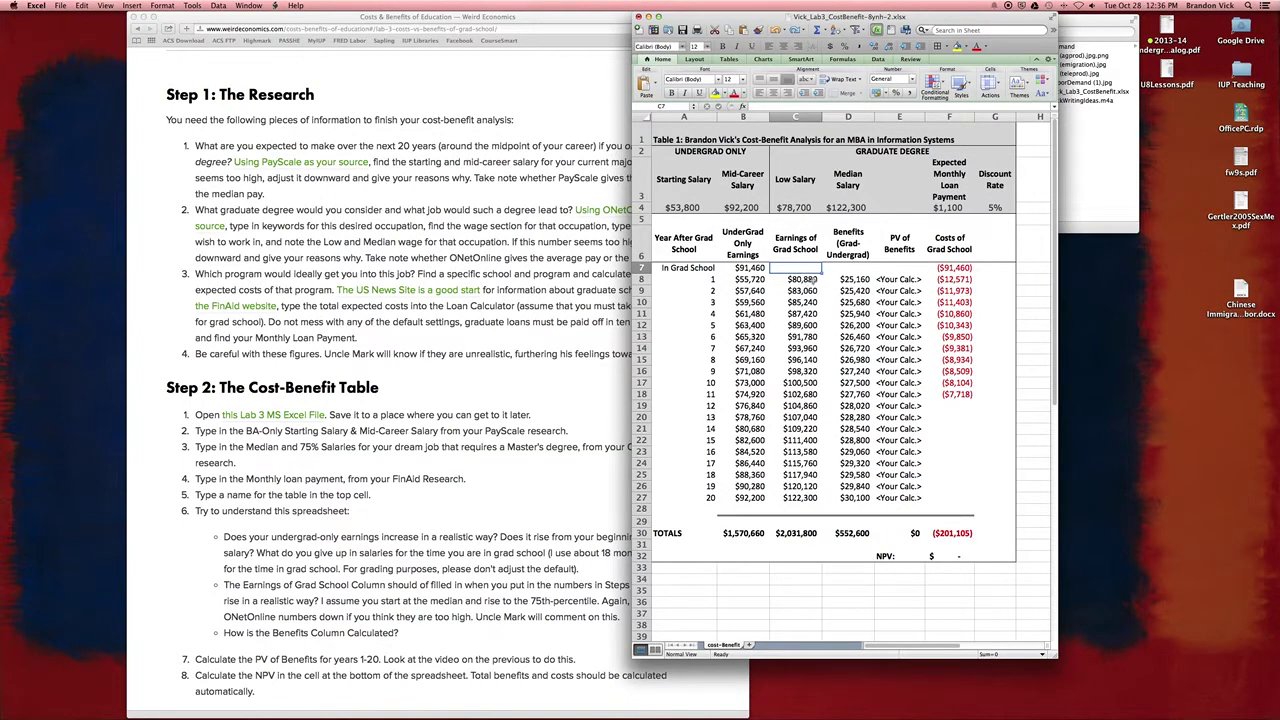
{"action": "left_click", "coordinate": [861, 195]}
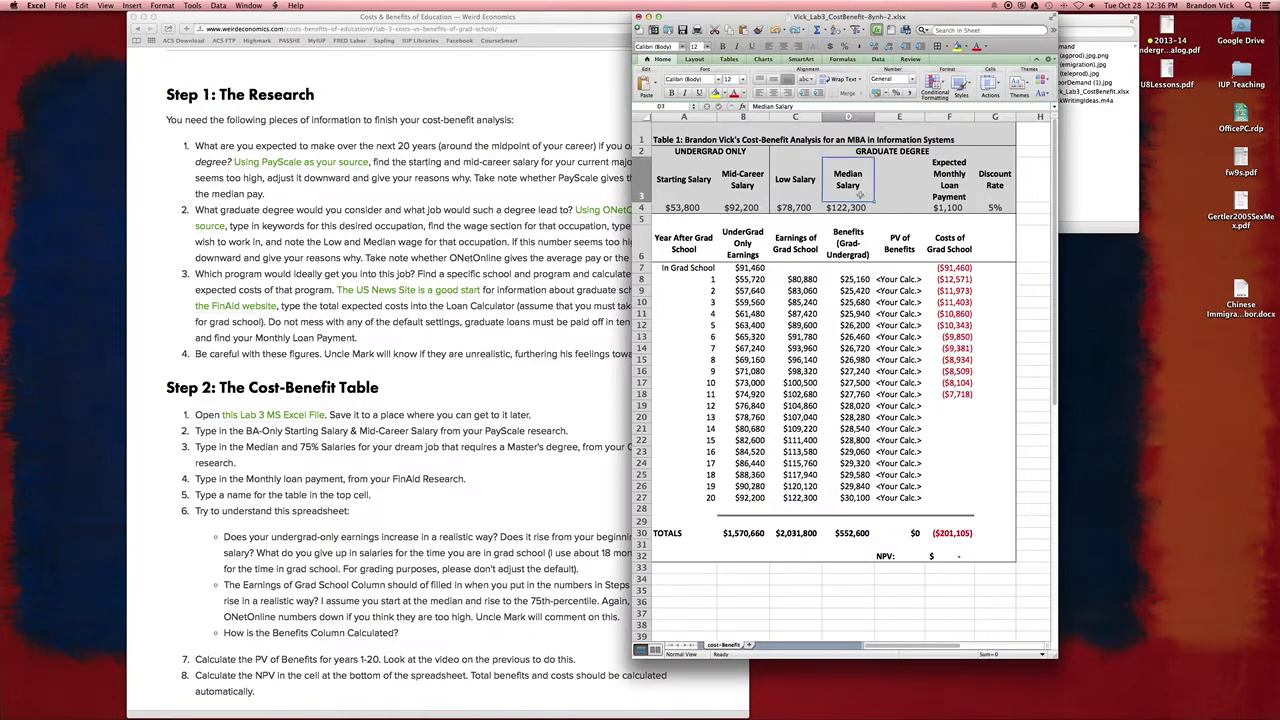
{"action": "left_click_drag", "start_coordinate": [800, 279], "coordinate": [800, 497]}
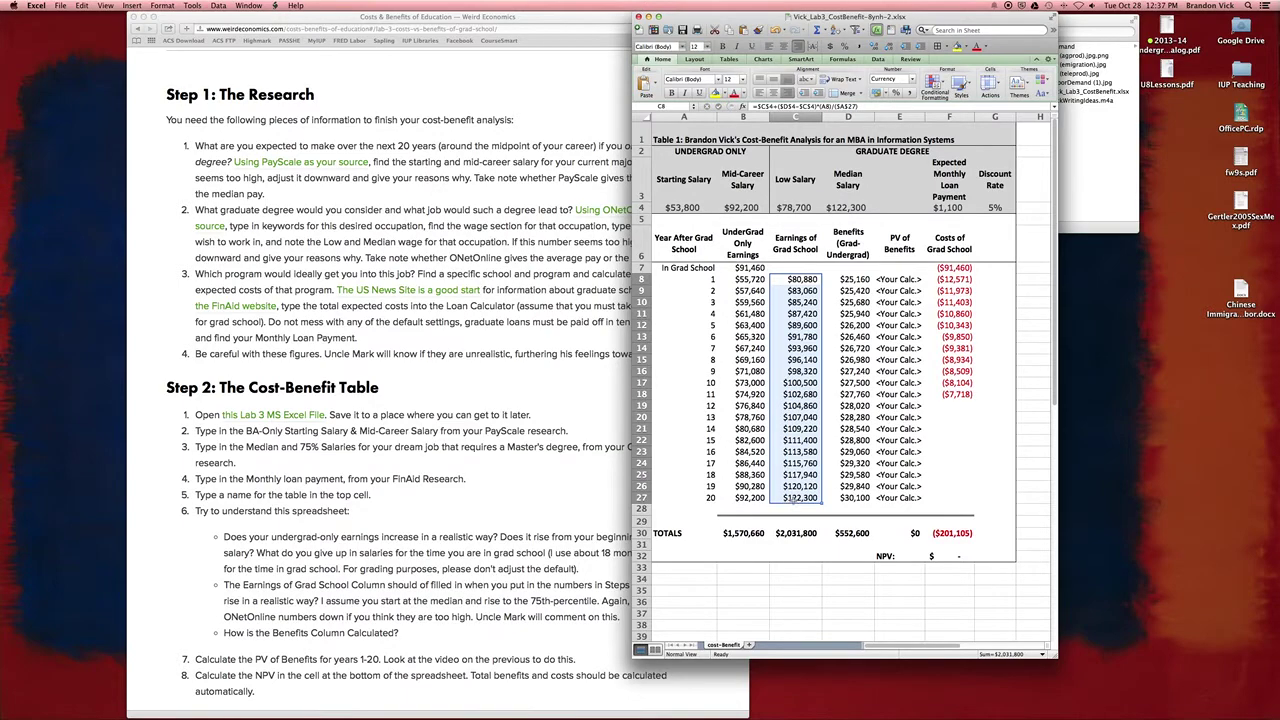
{"action": "left_click_drag", "start_coordinate": [812, 280], "coordinate": [805, 497]}
{"action": "left_click", "coordinate": [810, 207]}
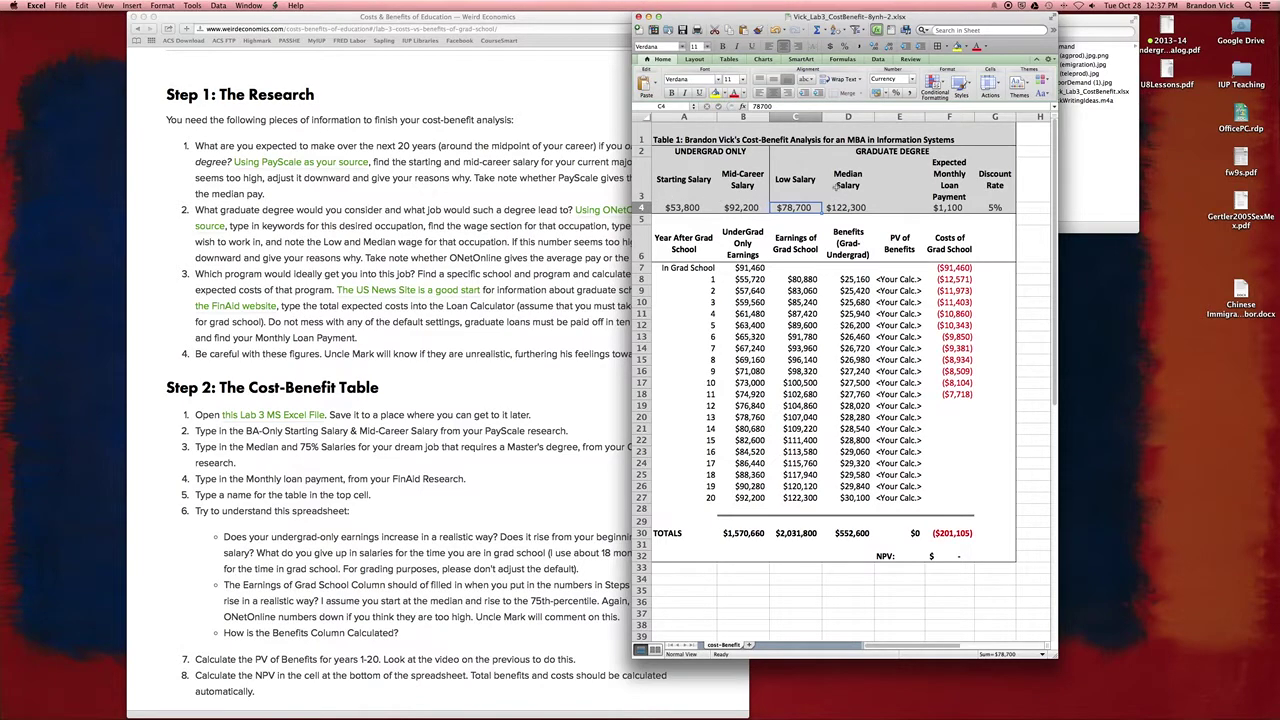
{"action": "left_click", "coordinate": [845, 207]}
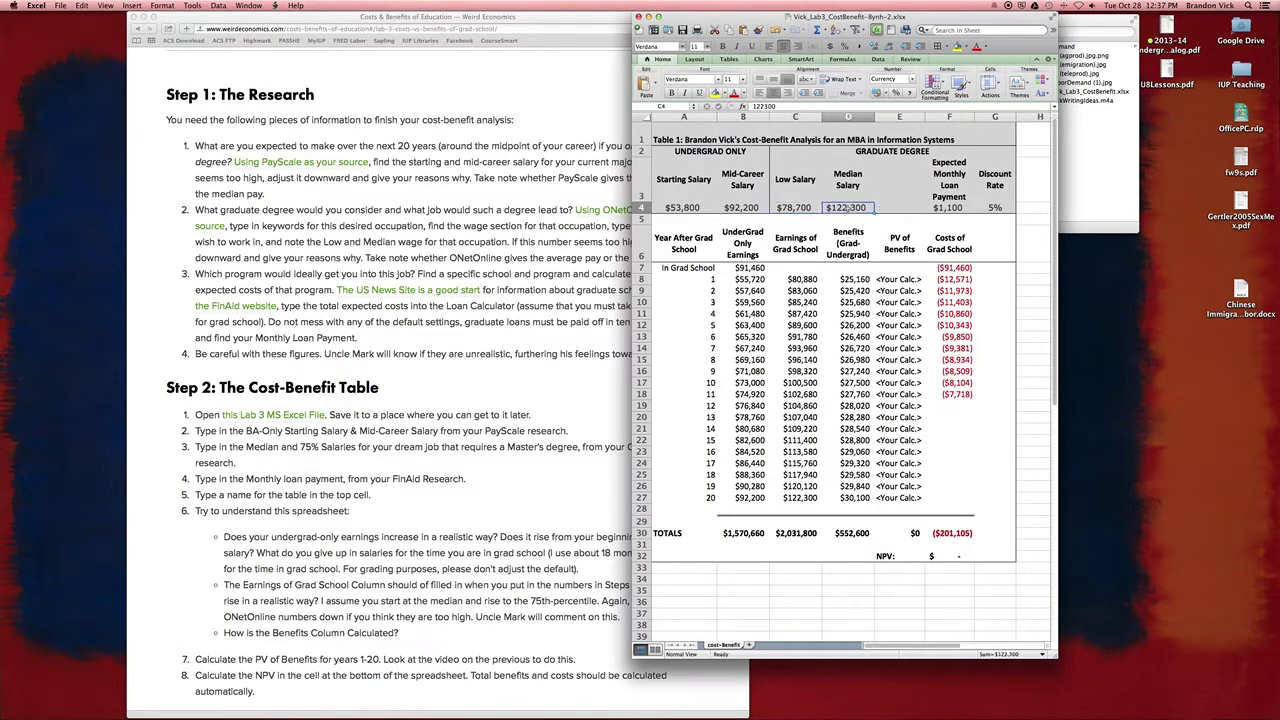
{"action": "left_click", "coordinate": [805, 268]}
{"action": "left_click_drag", "start_coordinate": [805, 268], "coordinate": [800, 497]}
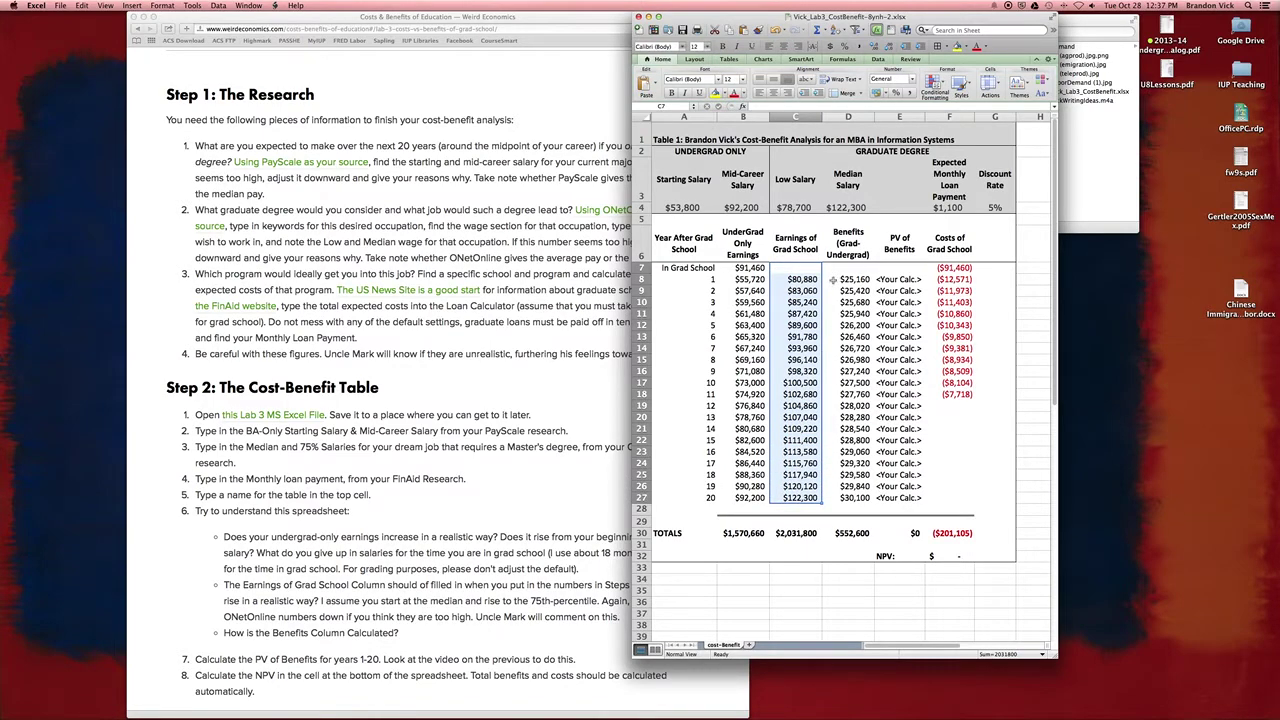
Review the costs of grad school column, including the loan payment in F4, the in-school cost formula in F7, yearly costs and total.
{"action": "left_click", "coordinate": [947, 207]}
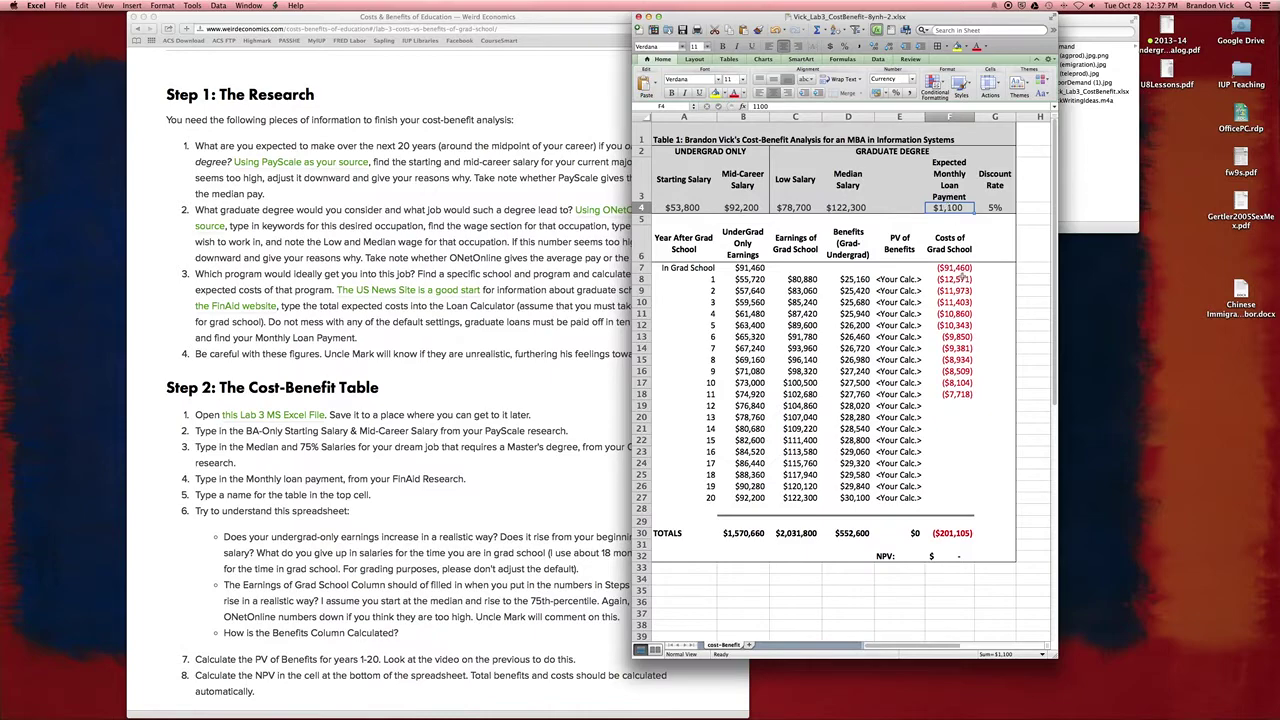
{"action": "left_click_drag", "start_coordinate": [955, 245], "coordinate": [956, 410]}
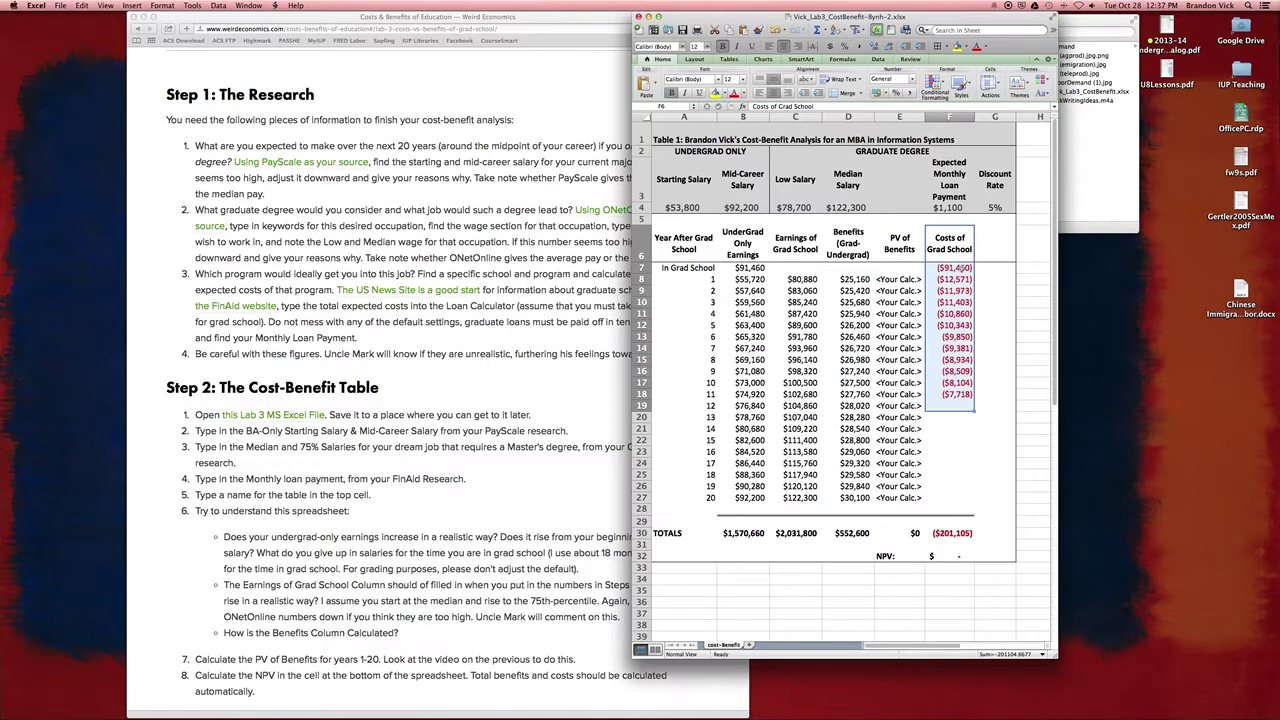
{"action": "left_click", "coordinate": [958, 268]}
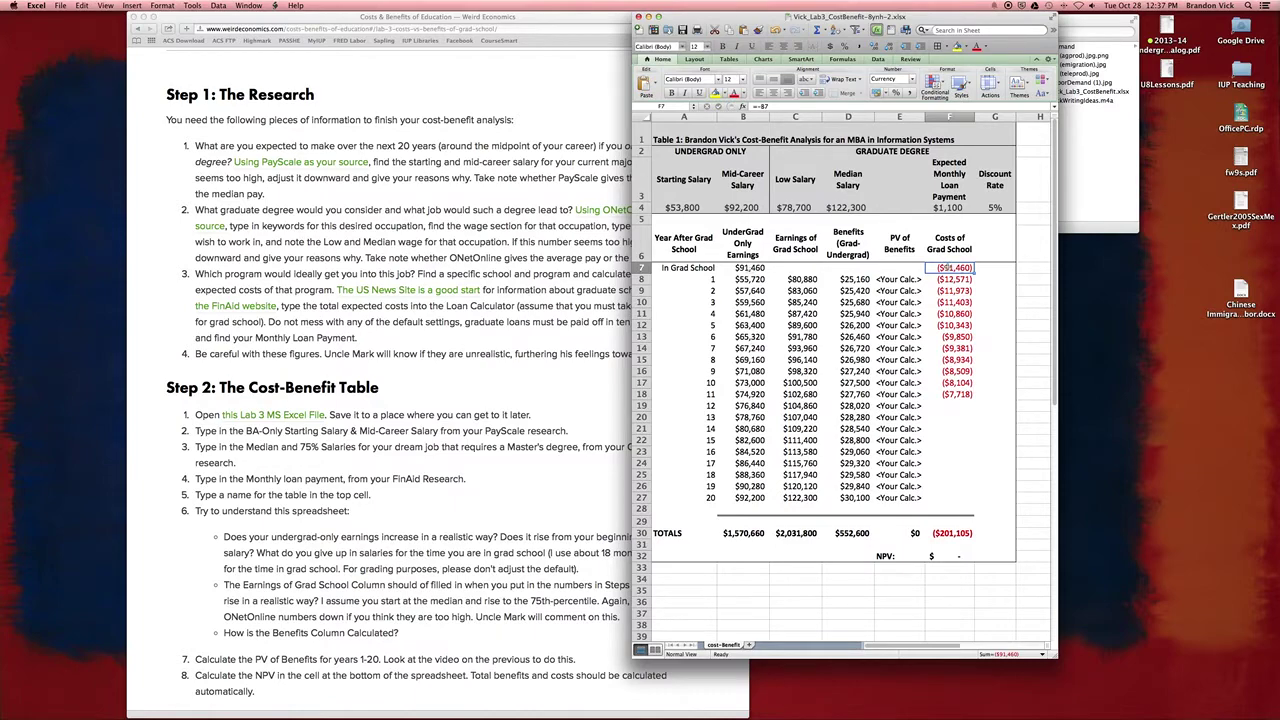
{"action": "double_click", "coordinate": [958, 268]}
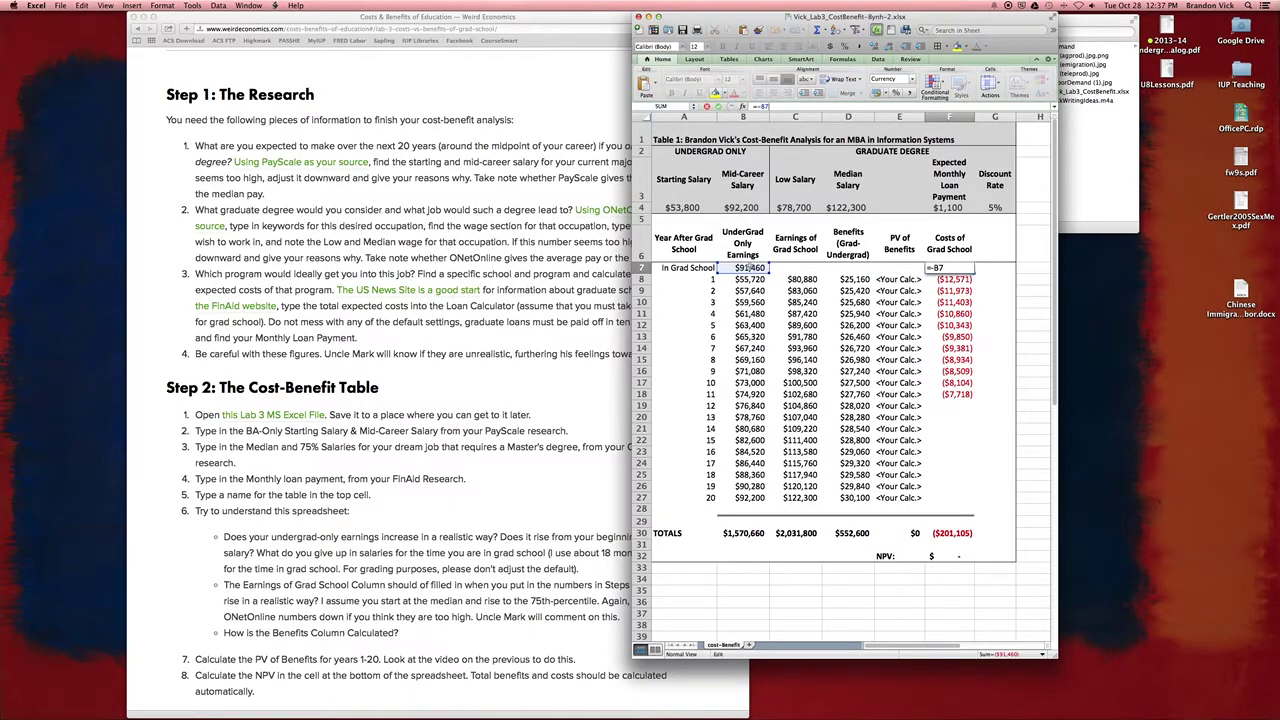
{"action": "key", "text": "Return"}
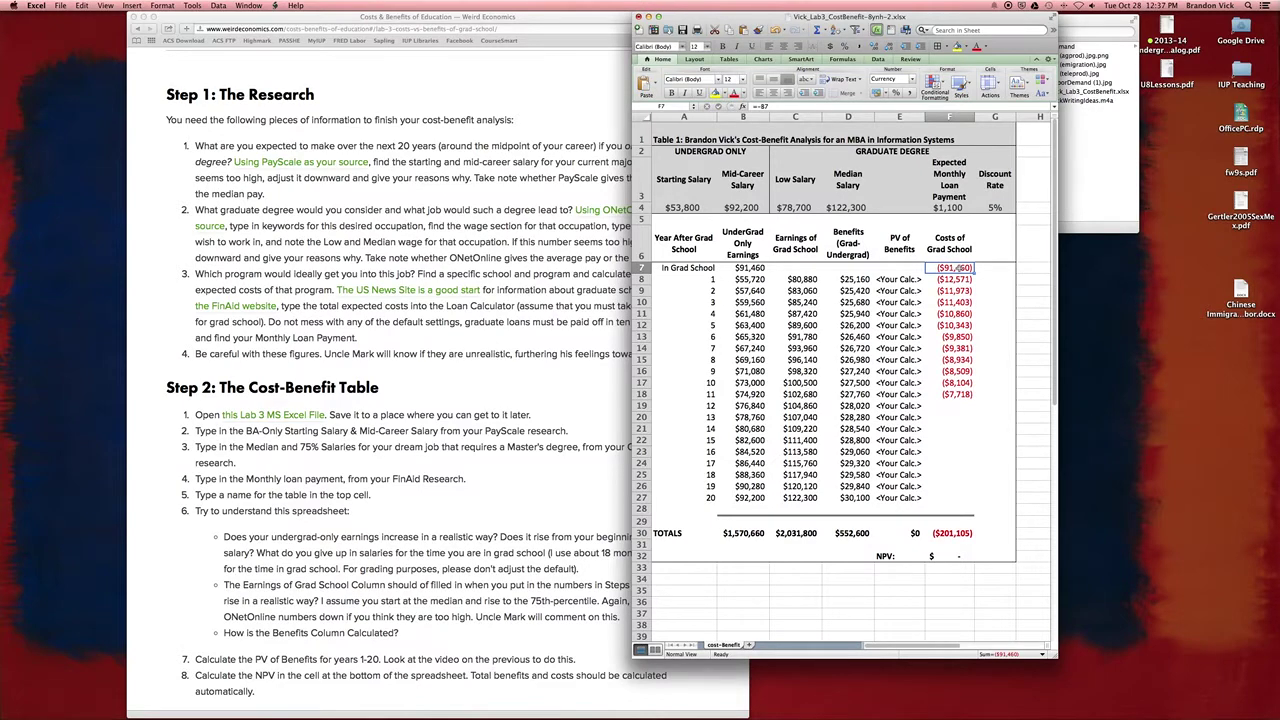
{"action": "left_click_drag", "start_coordinate": [956, 279], "coordinate": [955, 395]}
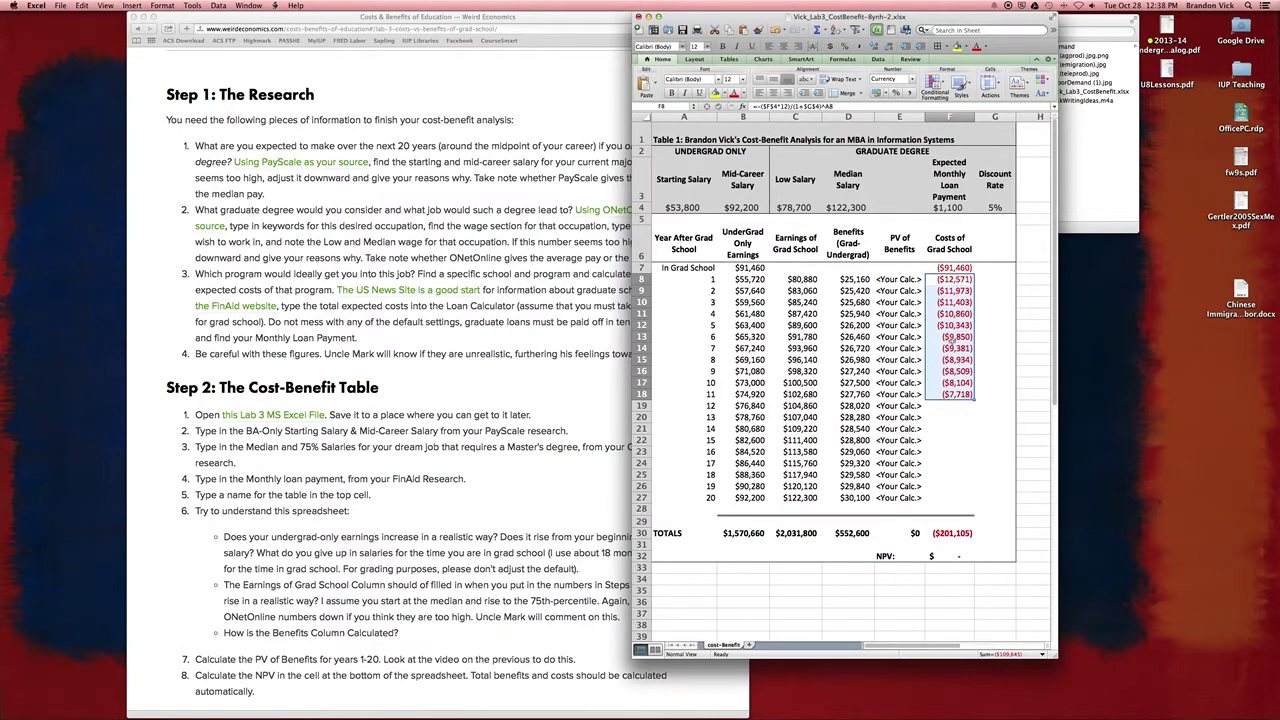
{"action": "left_click", "coordinate": [953, 535]}
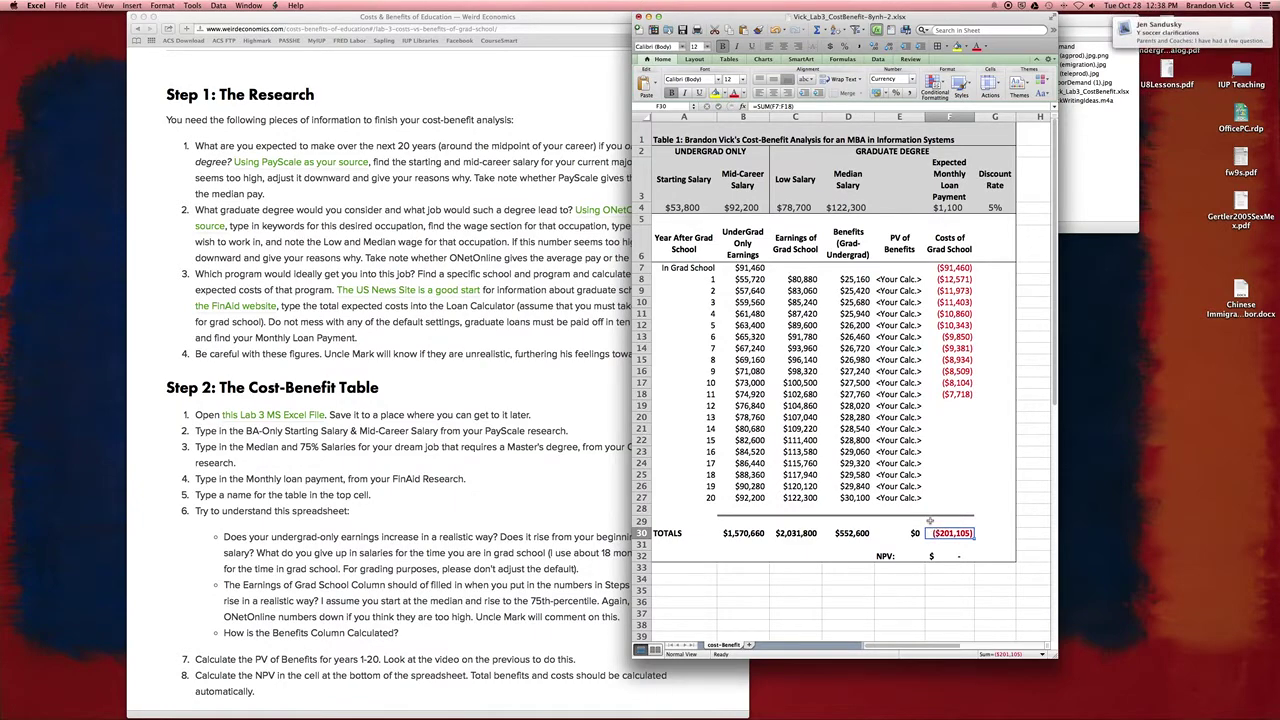
Inspect how the benefits column subtracts undergraduate from graduate earnings, checking the formulas in D8 and D27.
{"action": "left_click", "coordinate": [913, 281]}
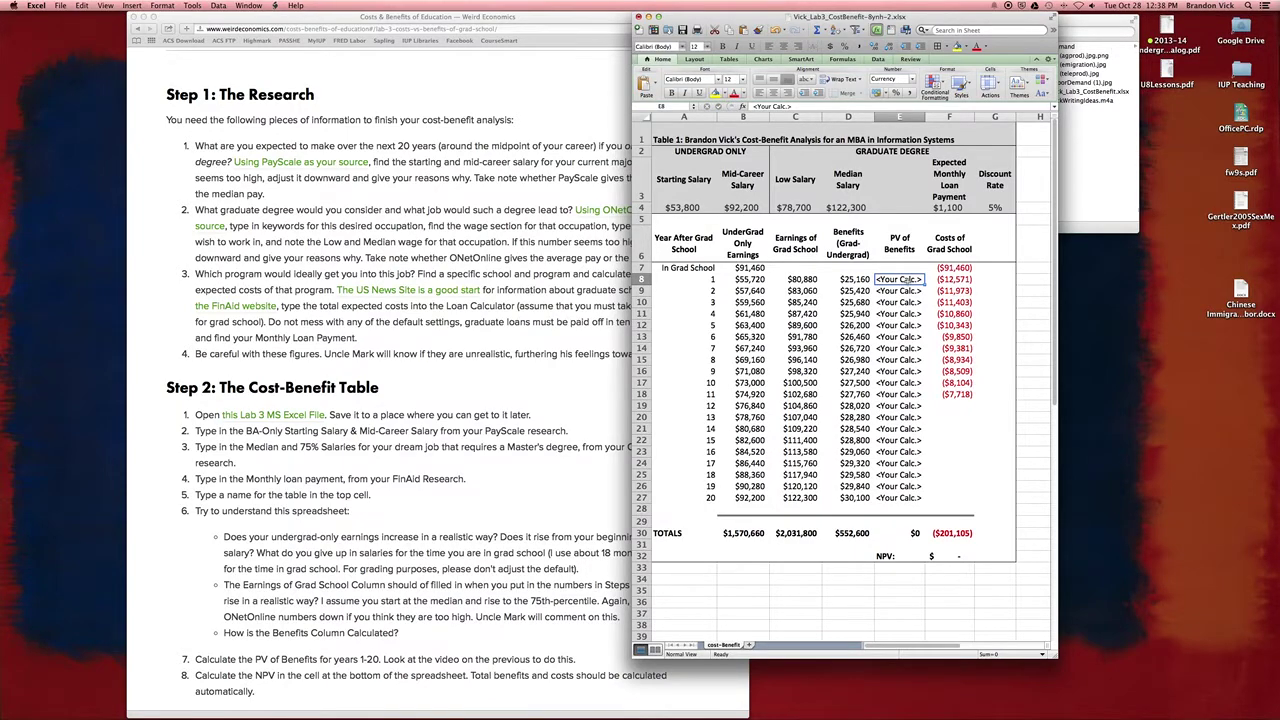
{"action": "left_click", "coordinate": [848, 243]}
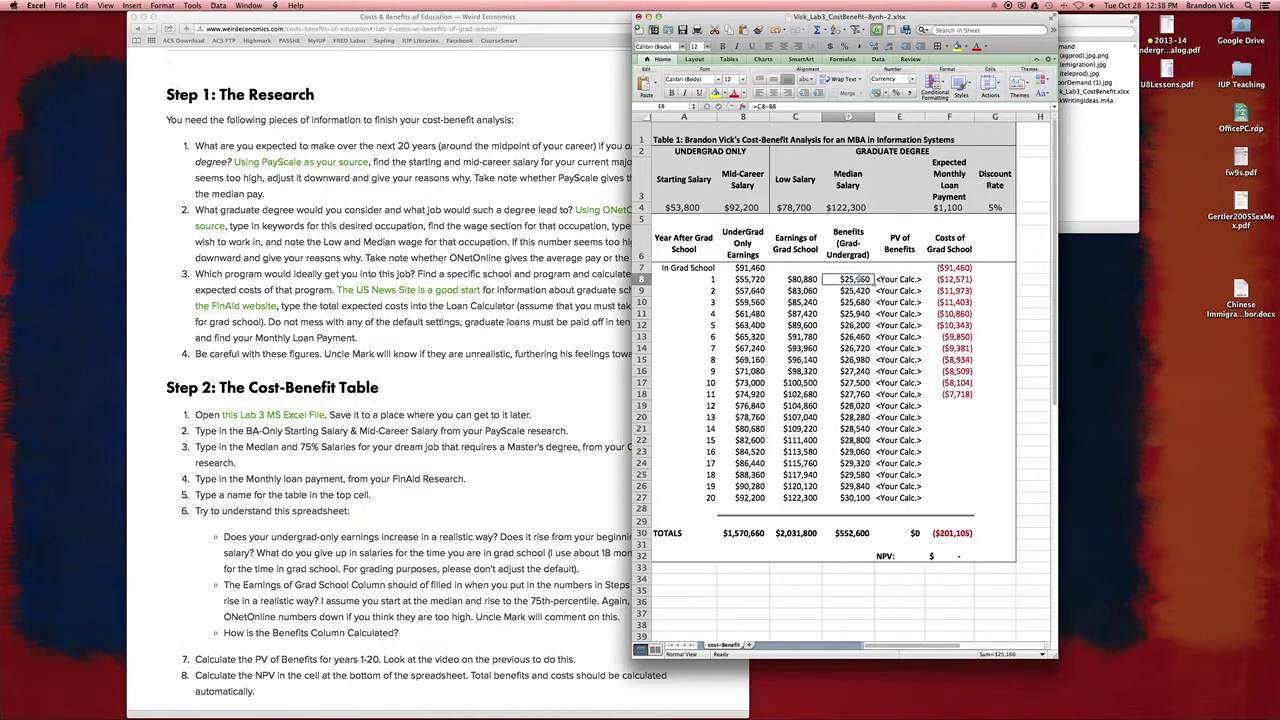
{"action": "left_click_drag", "start_coordinate": [848, 243], "coordinate": [848, 500]}
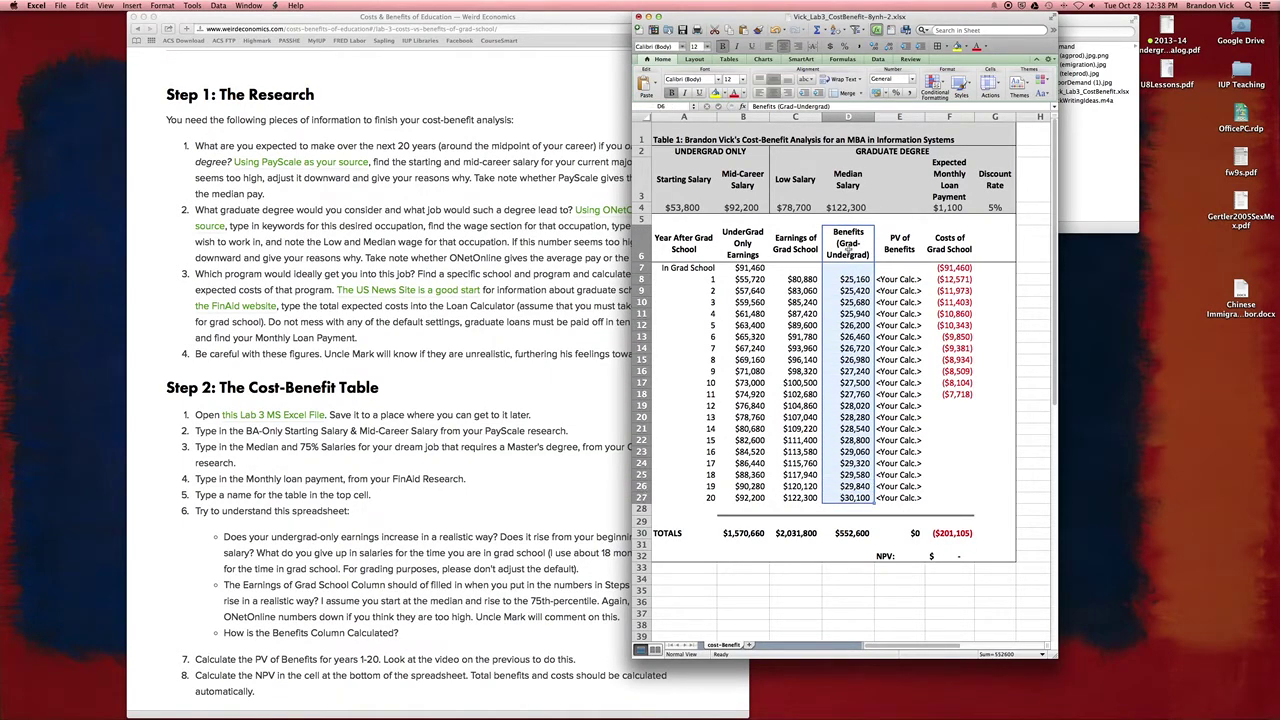
{"action": "left_click", "coordinate": [851, 280]}
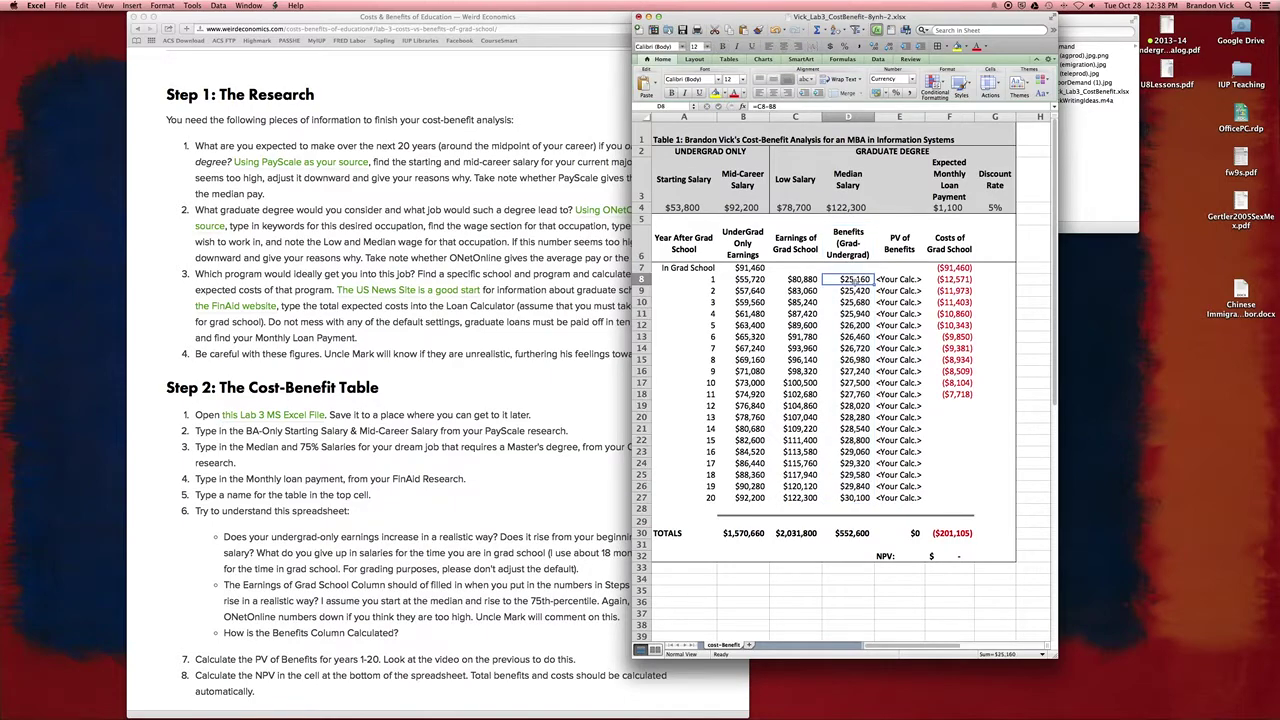
{"action": "double_click", "coordinate": [851, 280]}
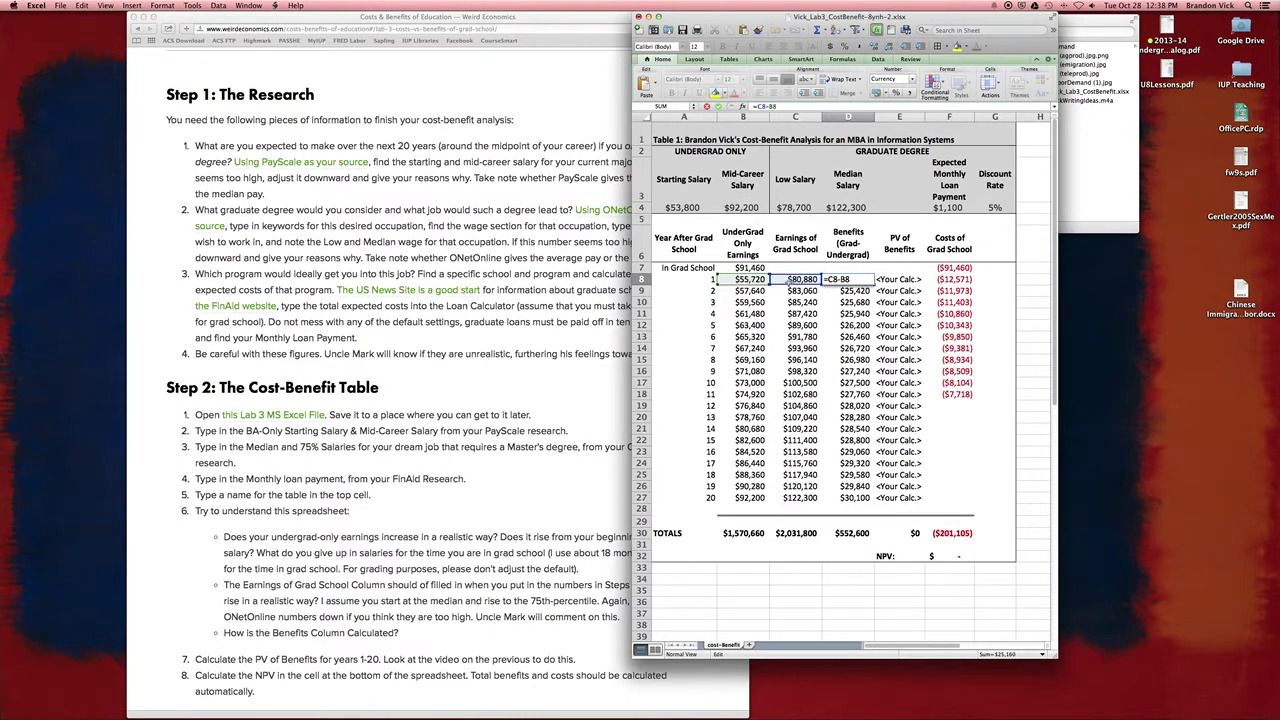
{"action": "key", "text": "Return"}
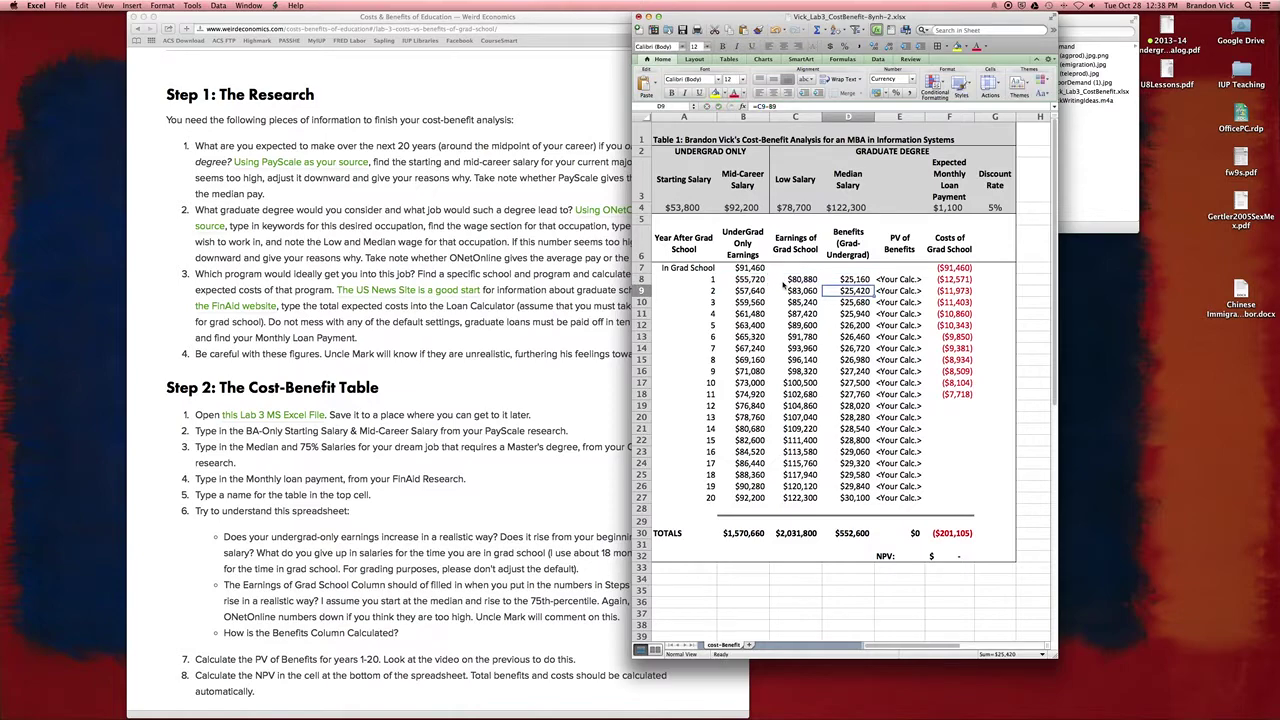
{"action": "left_click", "coordinate": [862, 499]}
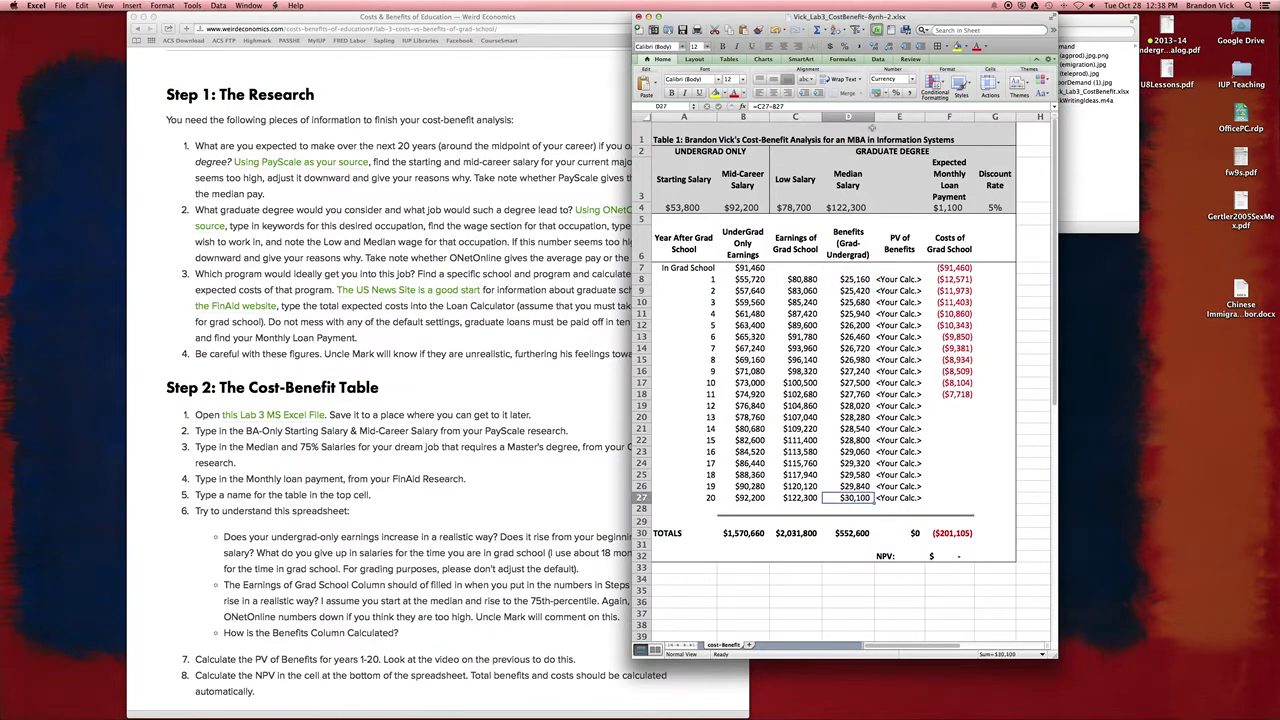
{"action": "left_click", "coordinate": [846, 105]}
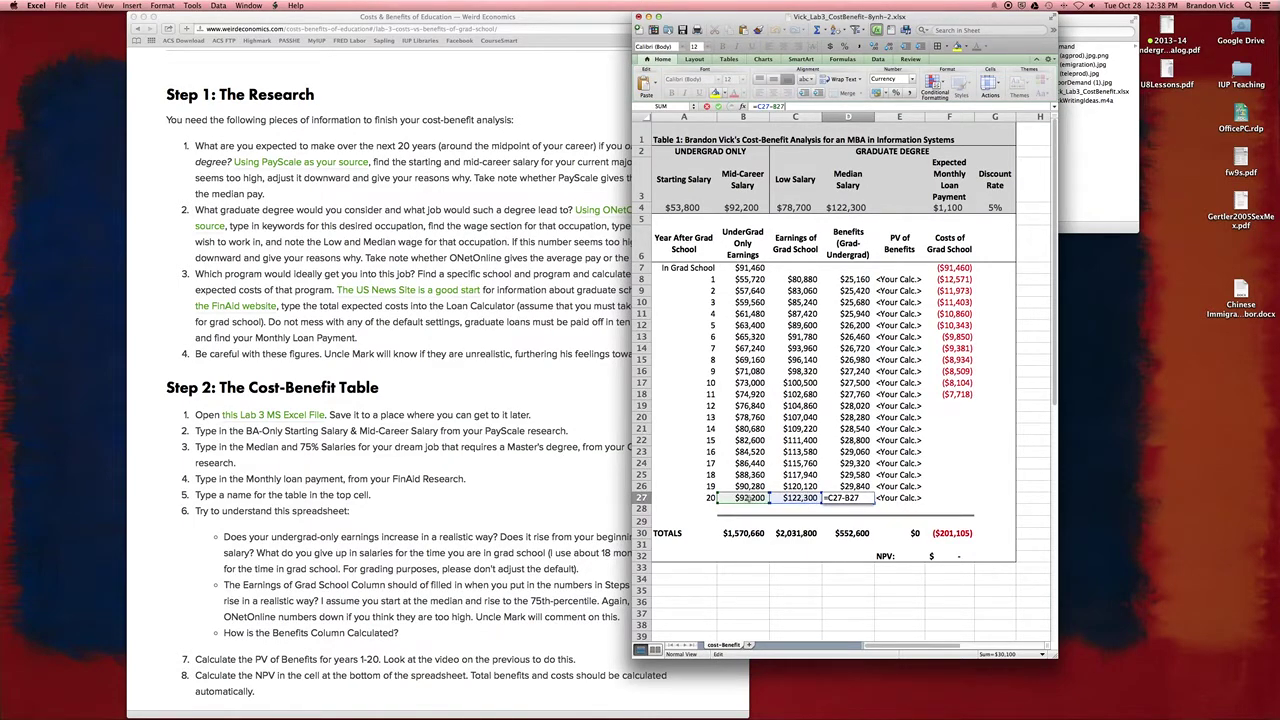
{"action": "key", "text": "Return"}
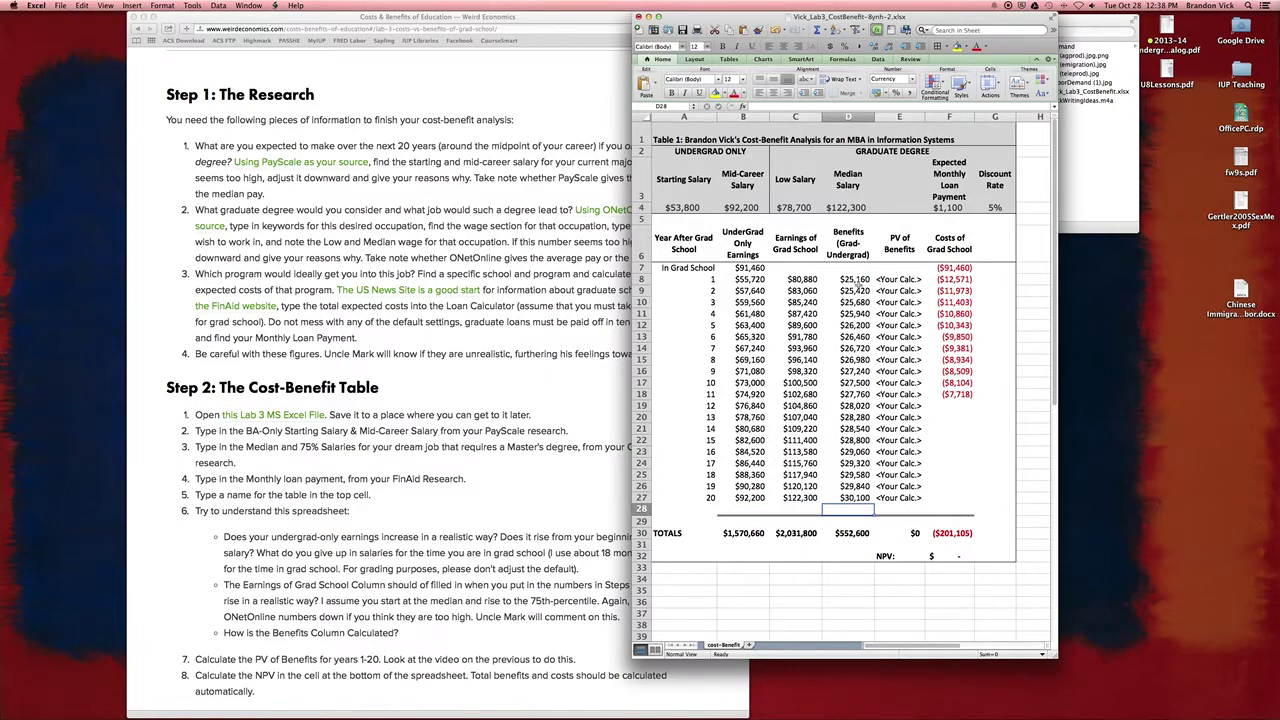
{"action": "left_click_drag", "start_coordinate": [860, 290], "coordinate": [848, 494]}
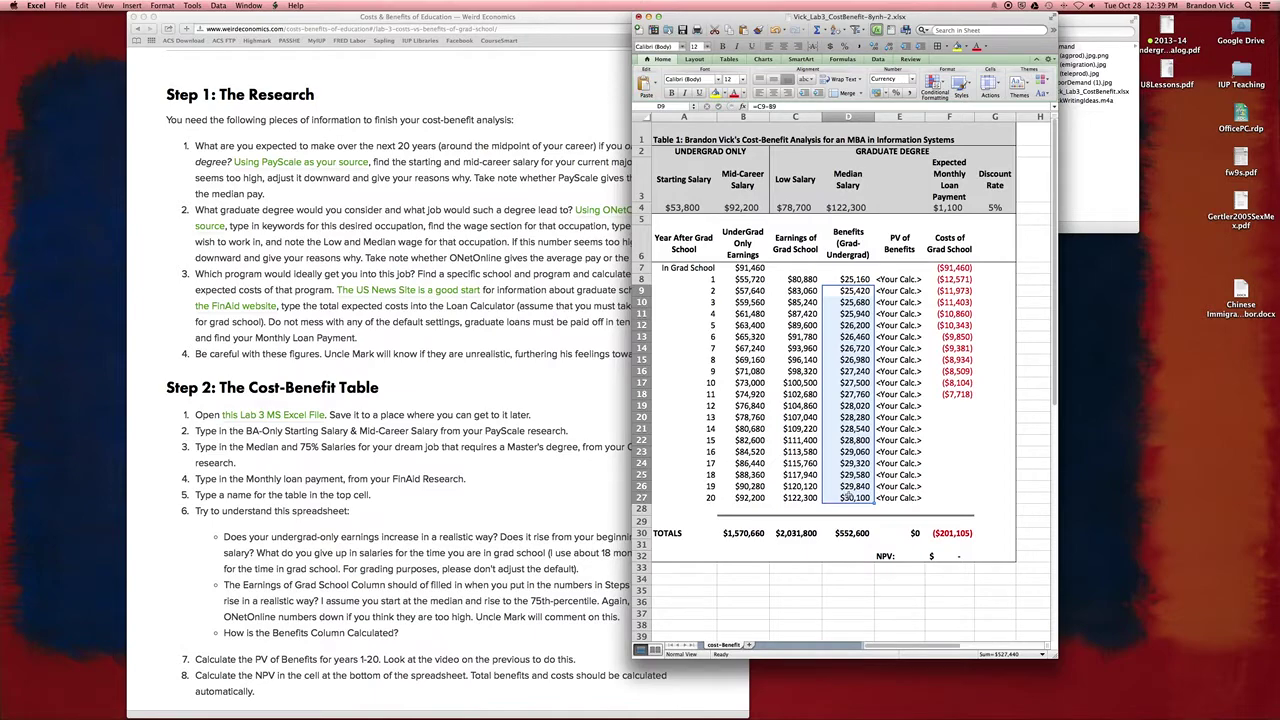
{"action": "left_click", "coordinate": [848, 494]}
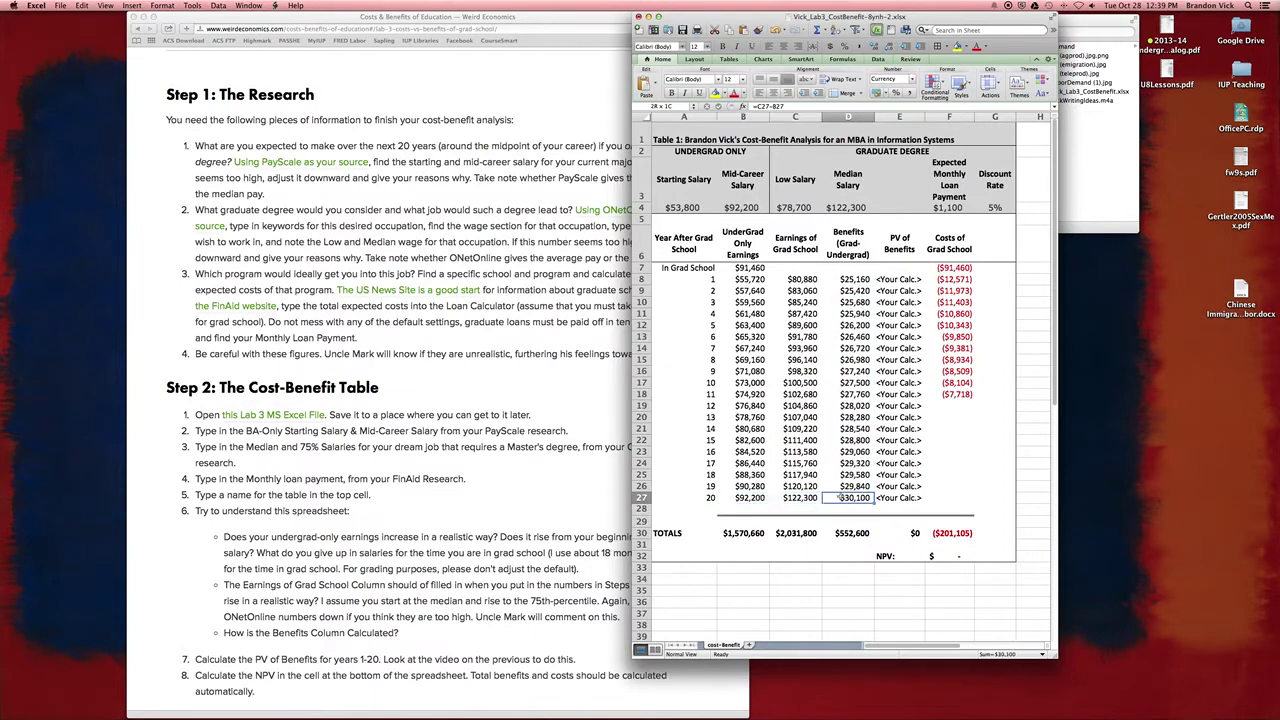
Calculate the year 1 present value of benefits in cell E8 with the formula =D8/(1+G4)^A8.
{"action": "left_click", "coordinate": [889, 280]}
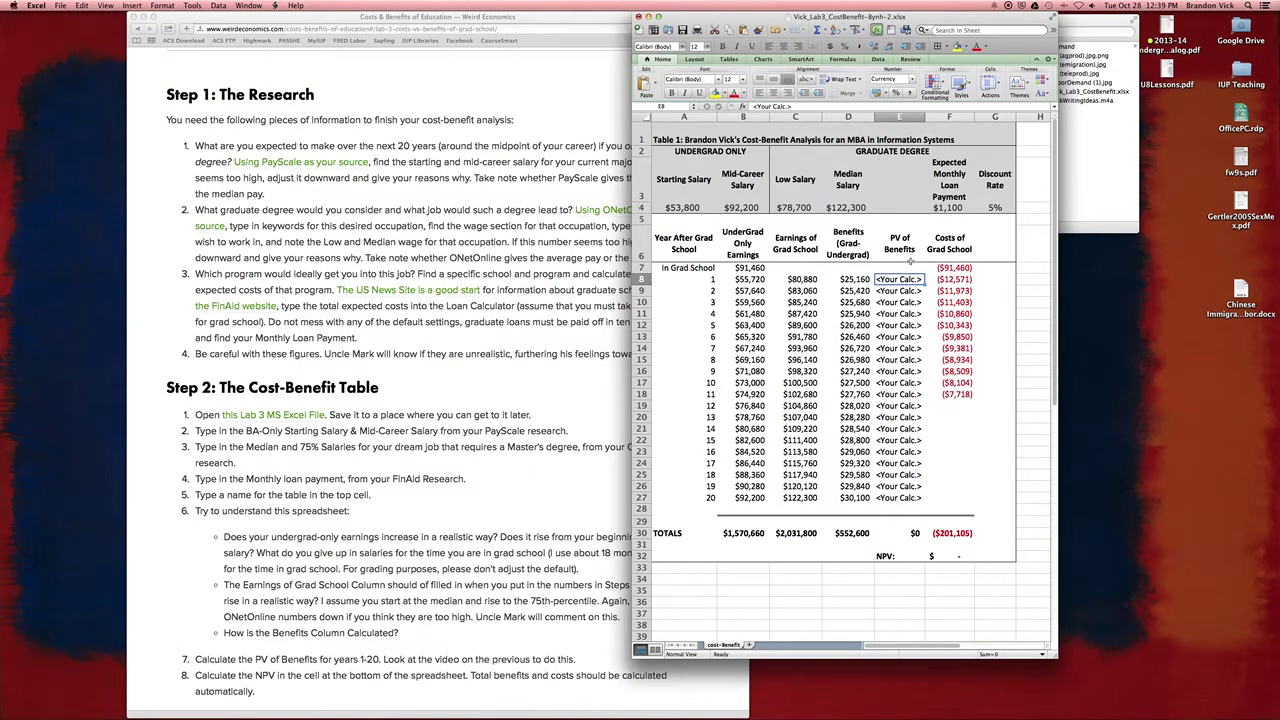
{"action": "type", "text": "="}
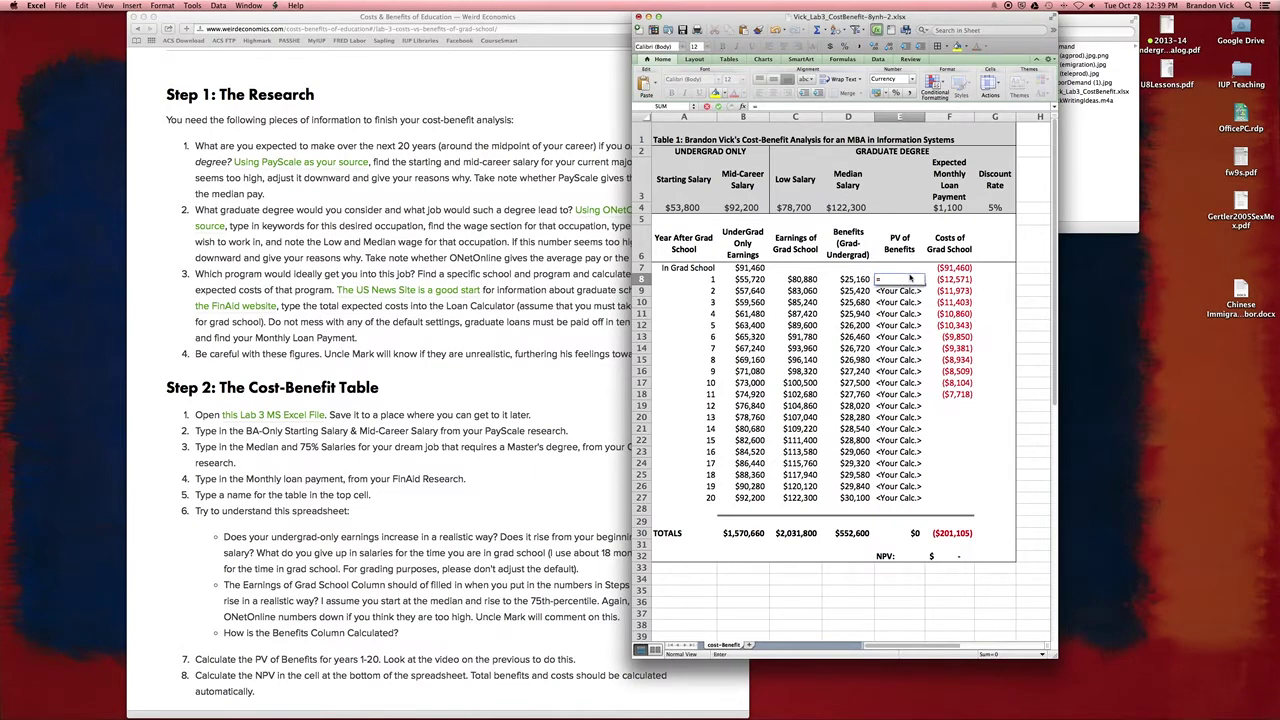
{"action": "left_click", "coordinate": [855, 280]}
{"action": "type", "text": "/("}
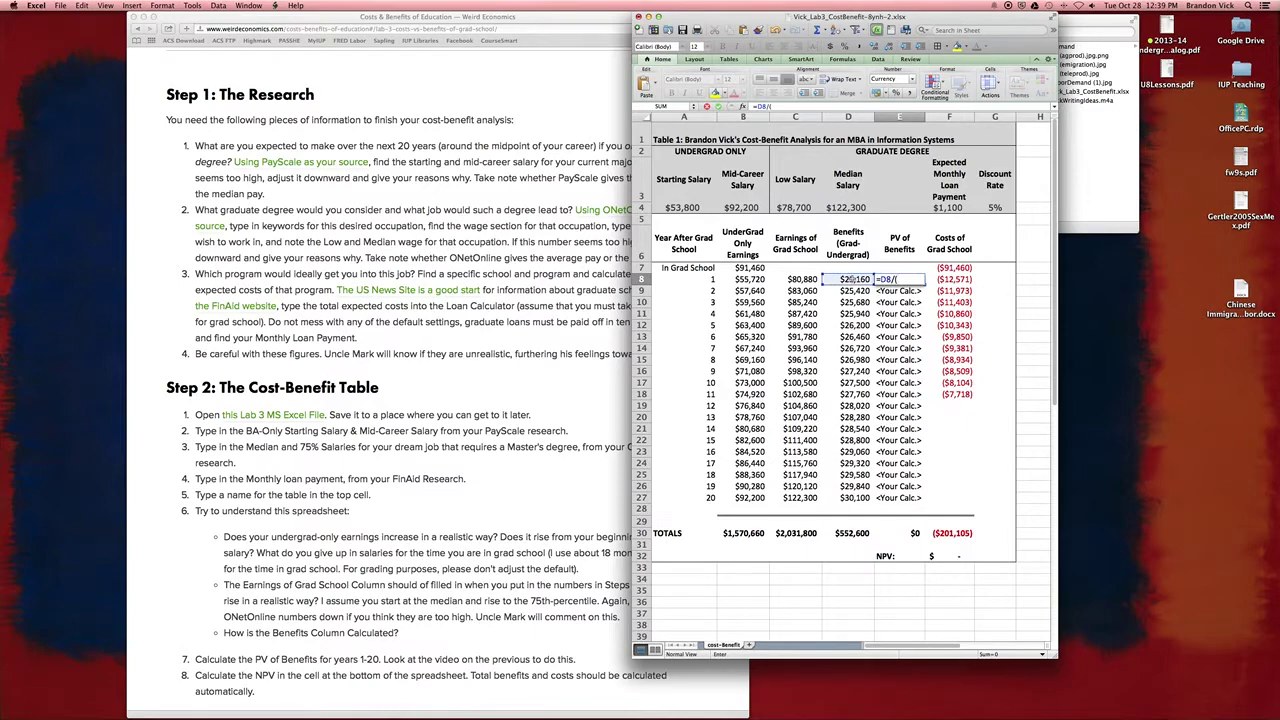
{"action": "type", "text": "1+"}
{"action": "left_click", "coordinate": [994, 207]}
{"action": "type", "text": ")^"}
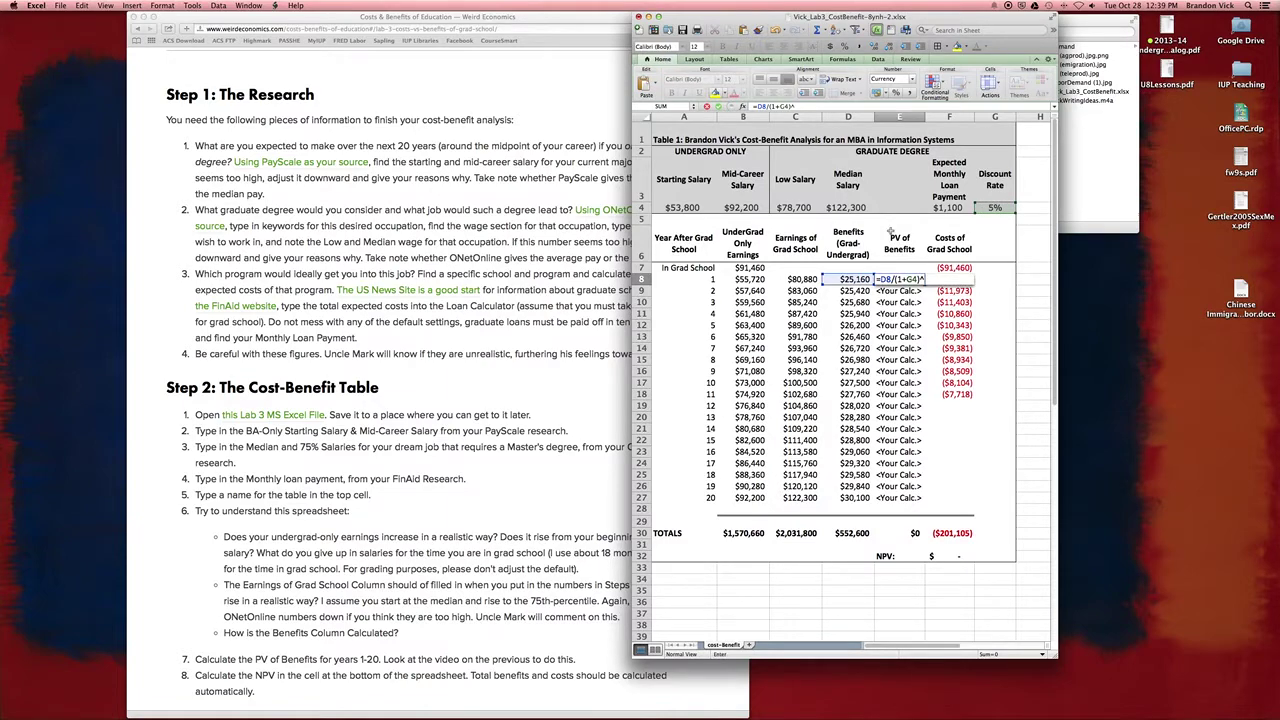
{"action": "left_click", "coordinate": [707, 281]}
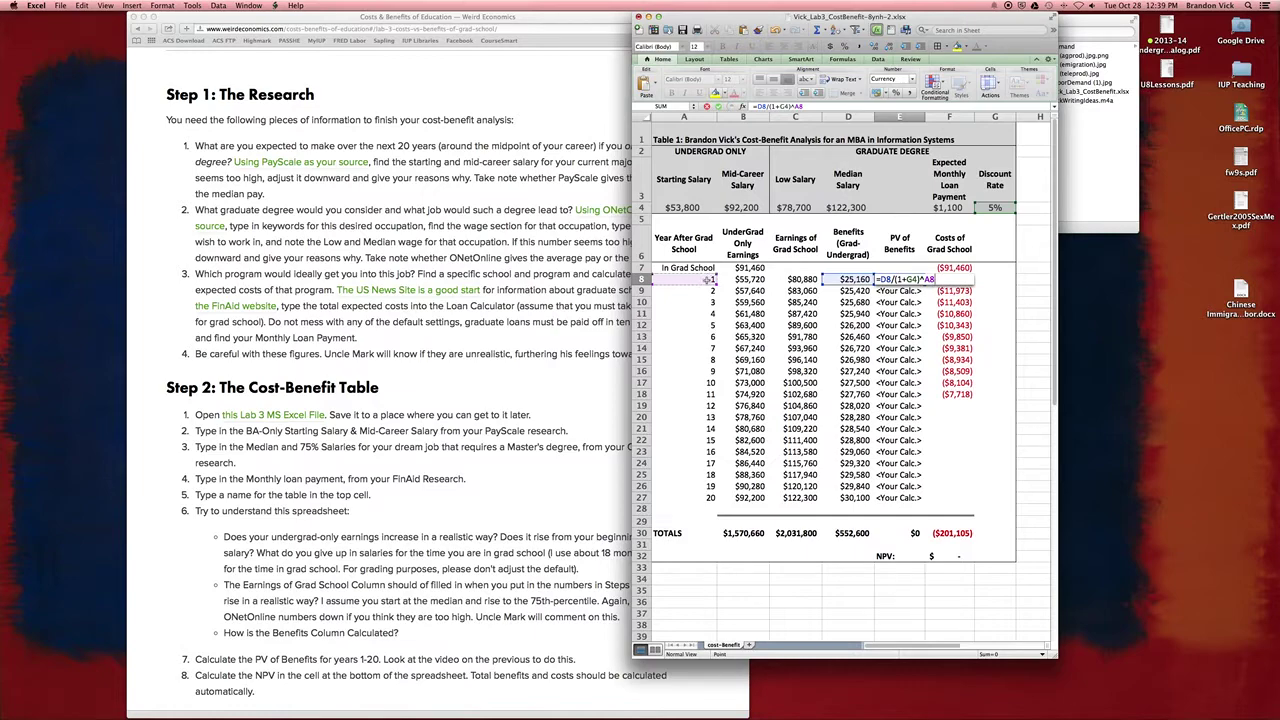
{"action": "key", "text": "Return"}
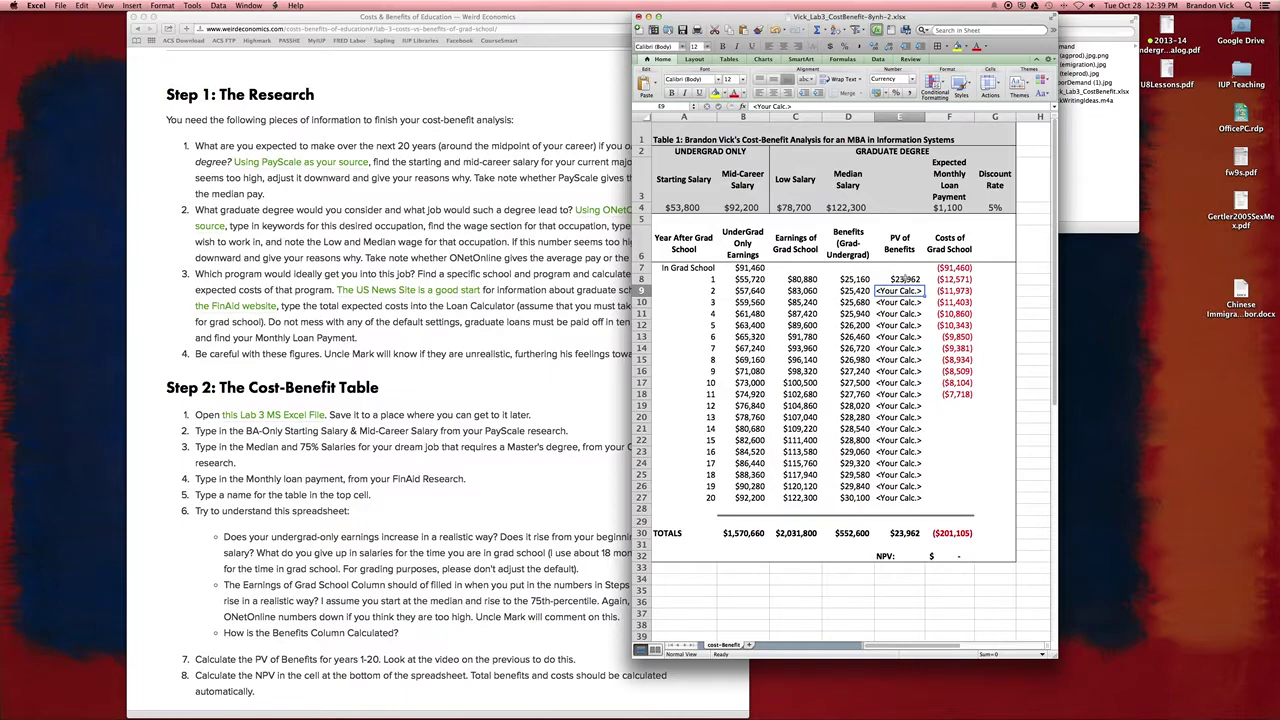
Review the year 1 present value in E8 alongside the year 20 benefit in D27 and the discount rate in G4.
{"action": "left_click", "coordinate": [903, 279]}
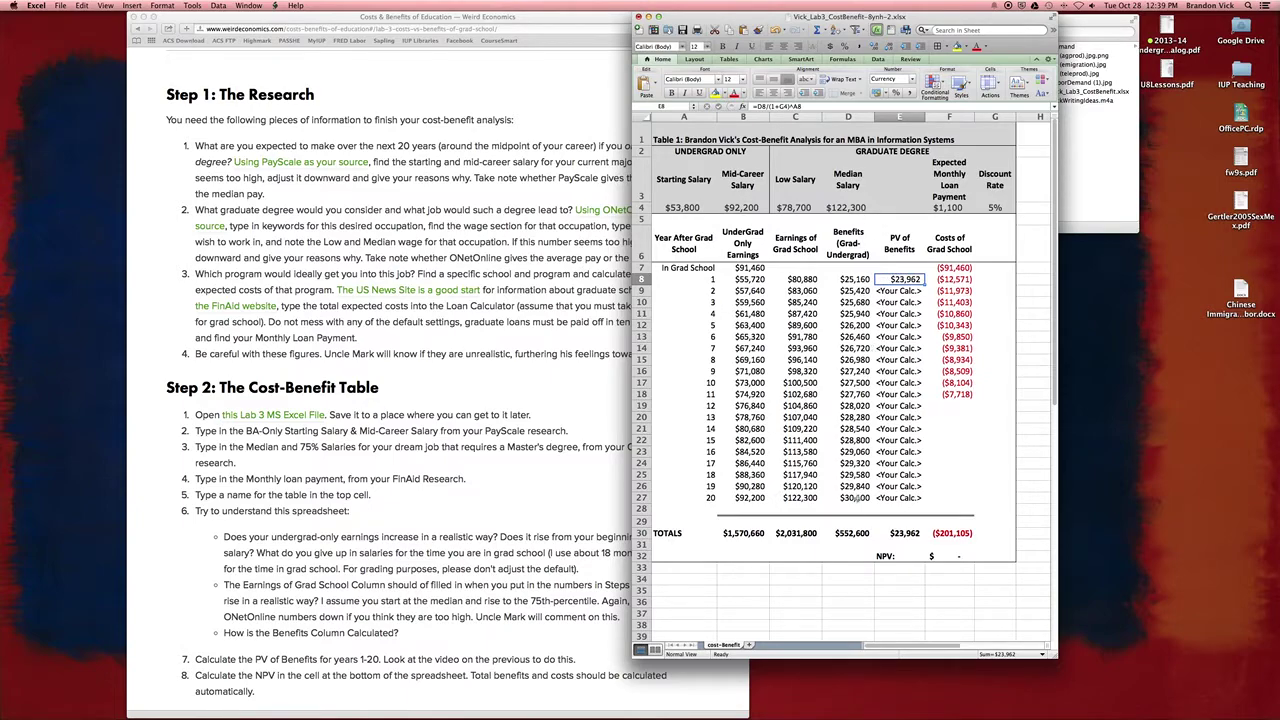
{"action": "left_click", "coordinate": [858, 497]}
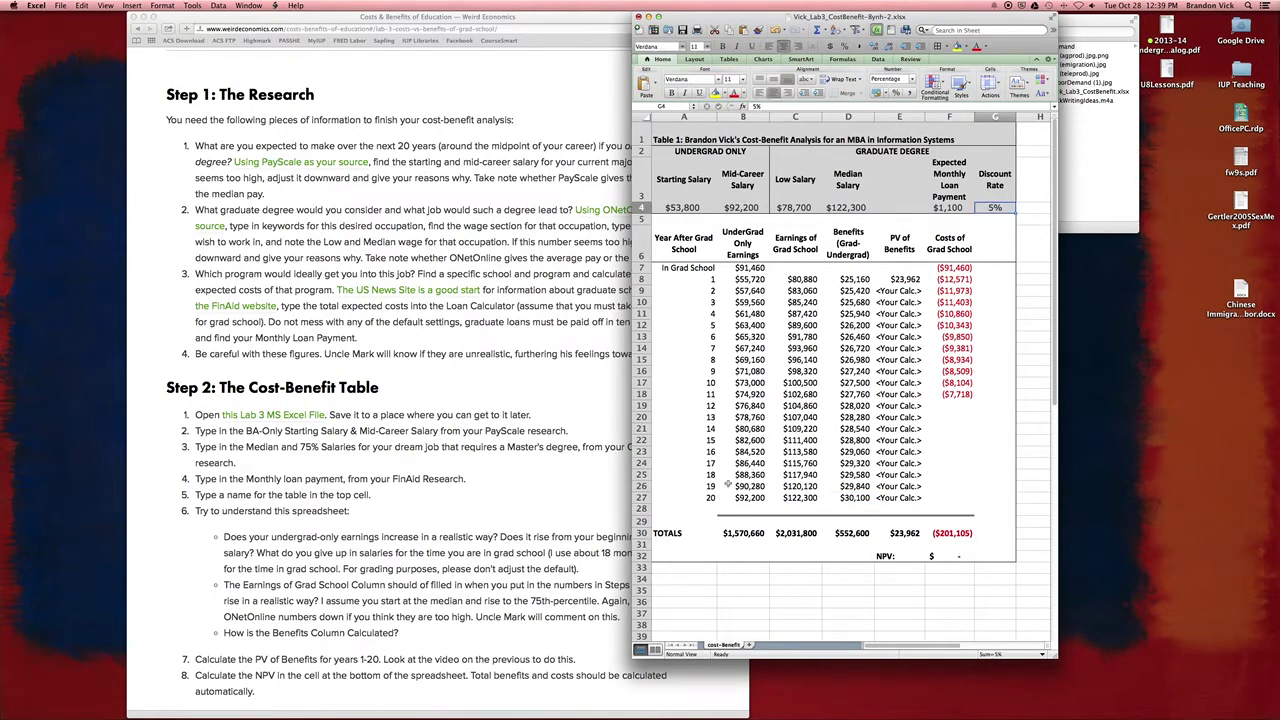
Check the year 20 values and discount rate, and make E8's rate reference absolute with =D8/(1+$G$4)^A8.
{"action": "left_click", "coordinate": [709, 497]}
{"action": "left_click", "coordinate": [830, 497]}
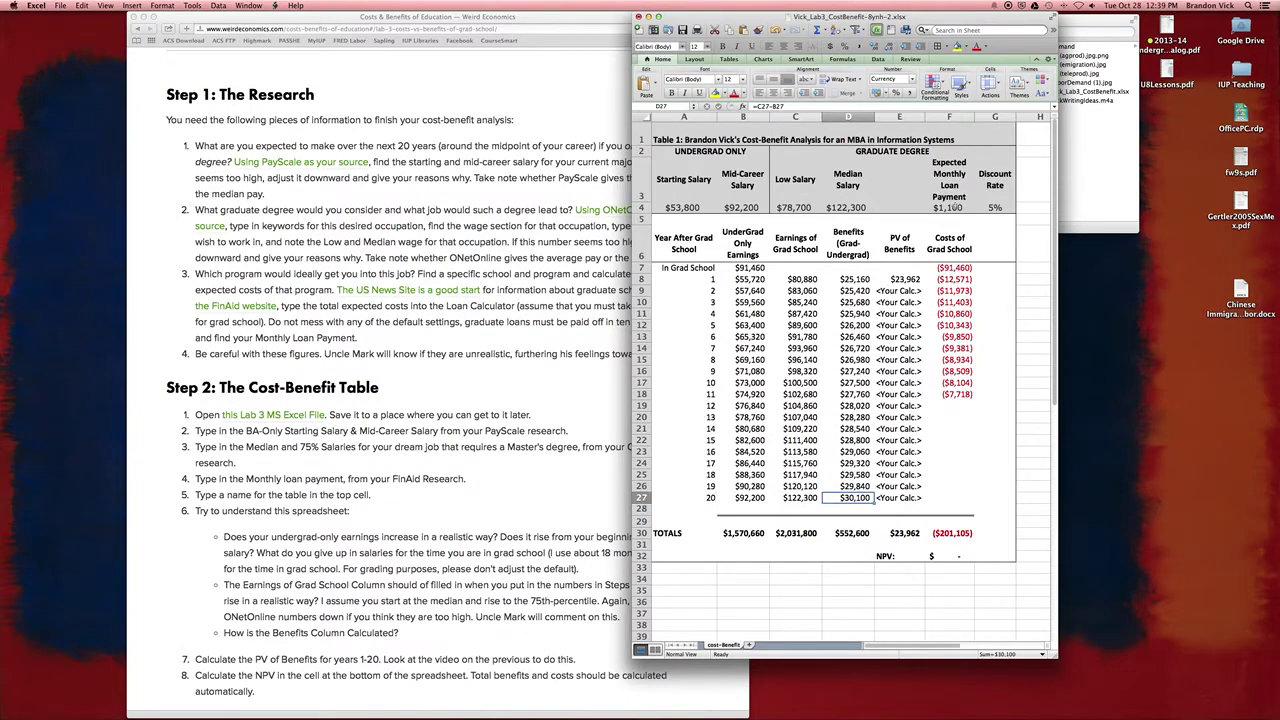
{"action": "left_click", "coordinate": [998, 208]}
{"action": "left_click", "coordinate": [914, 281]}
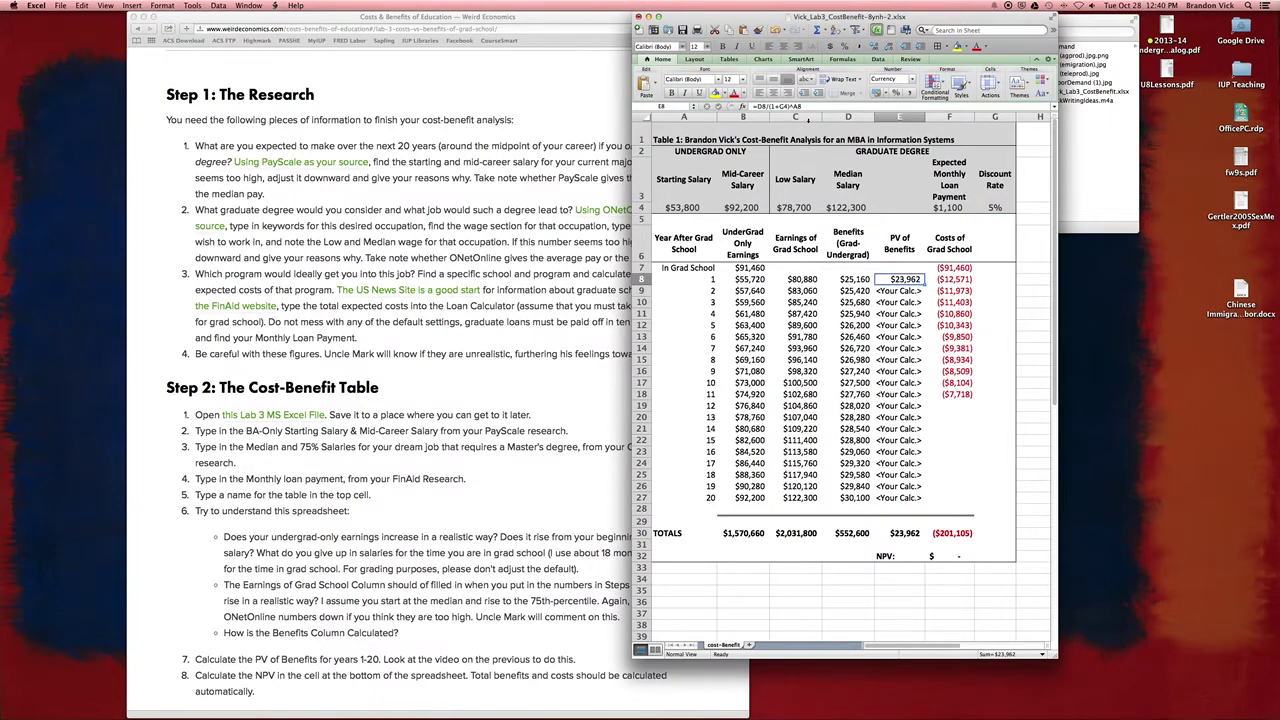
{"action": "key", "text": "ctrl+u"}
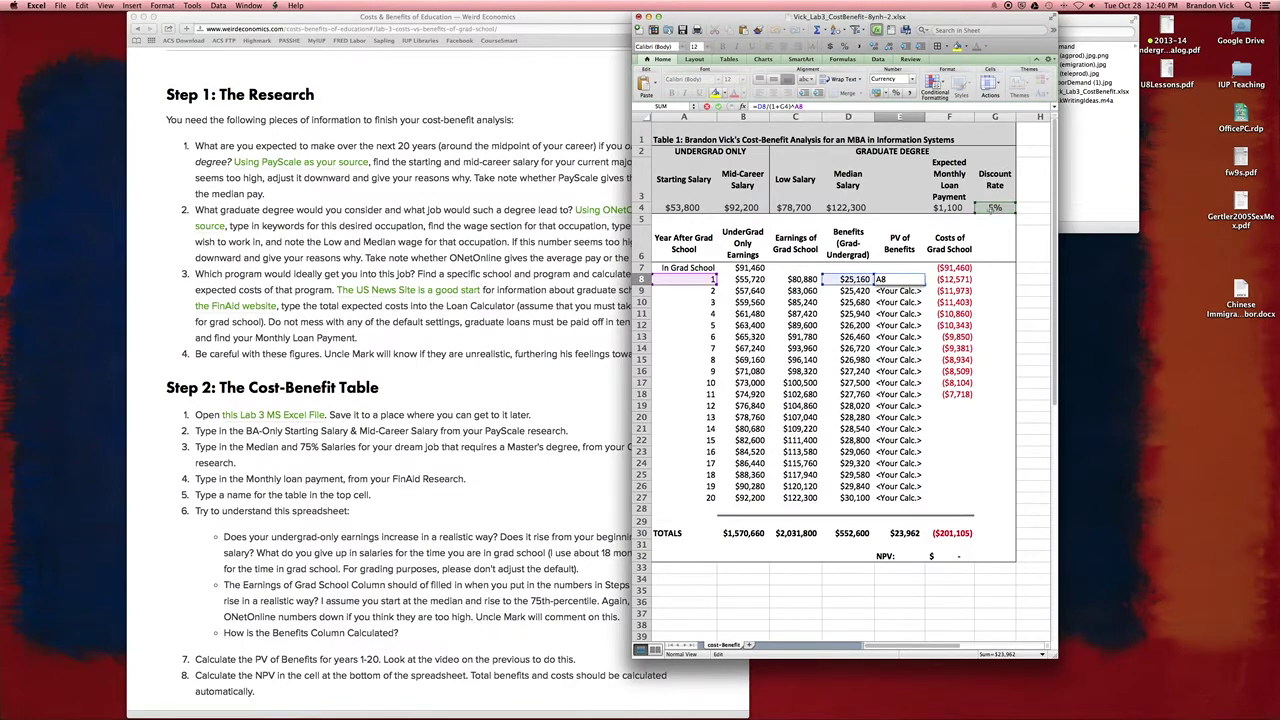
{"action": "type", "text": "$G"}
{"action": "type", "text": "$"}
{"action": "type", "text": "$"}
{"action": "key", "text": "Return"}
Return the rate reference in E8 to relative, giving =D8/(1+G4)^A8, and fill the formula down through E27.
{"action": "left_click", "coordinate": [912, 279]}
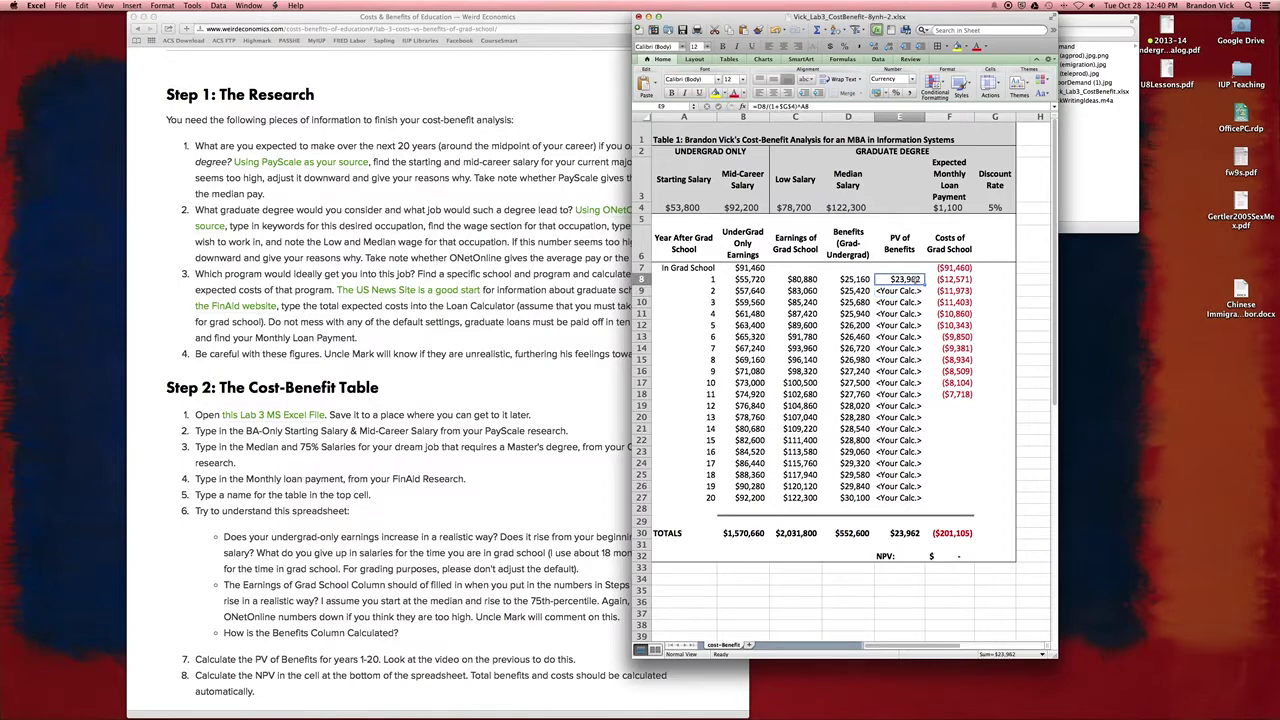
{"action": "key", "text": "ctrl+u"}
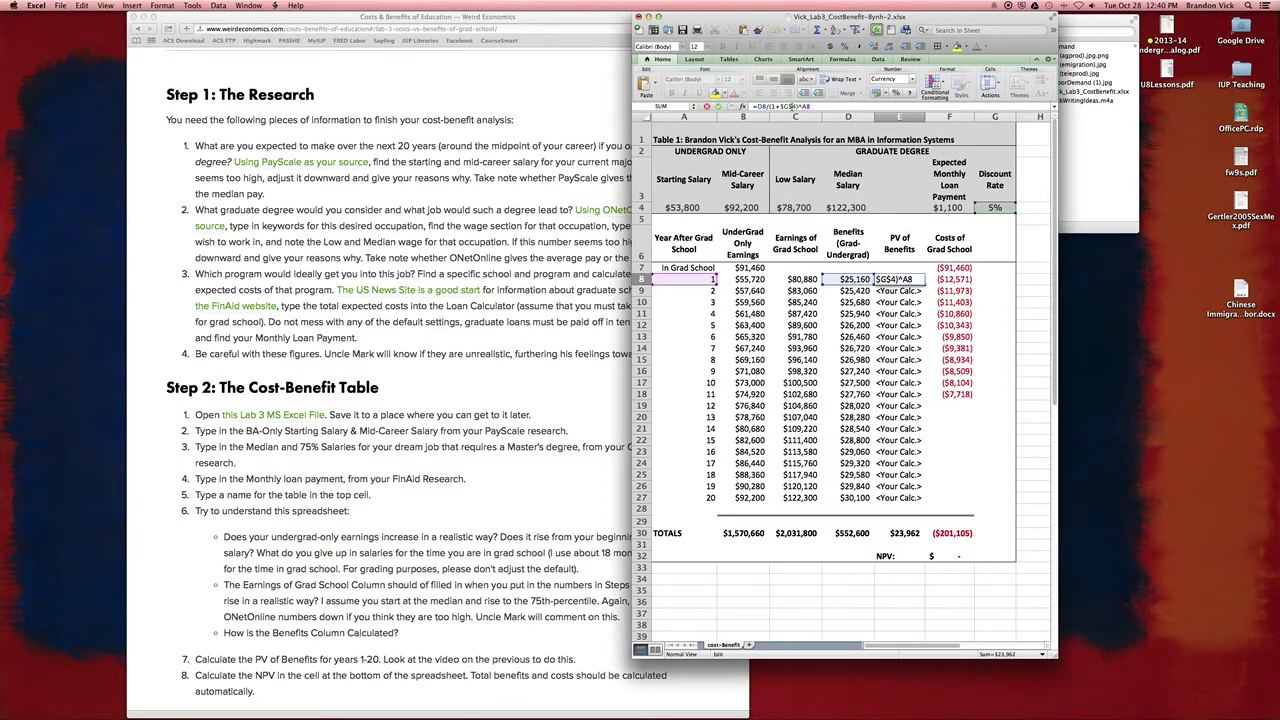
{"action": "key", "text": "super+t"}
{"action": "key", "text": "super+t"}
{"action": "key", "text": "super+t"}
{"action": "key", "text": "Return"}
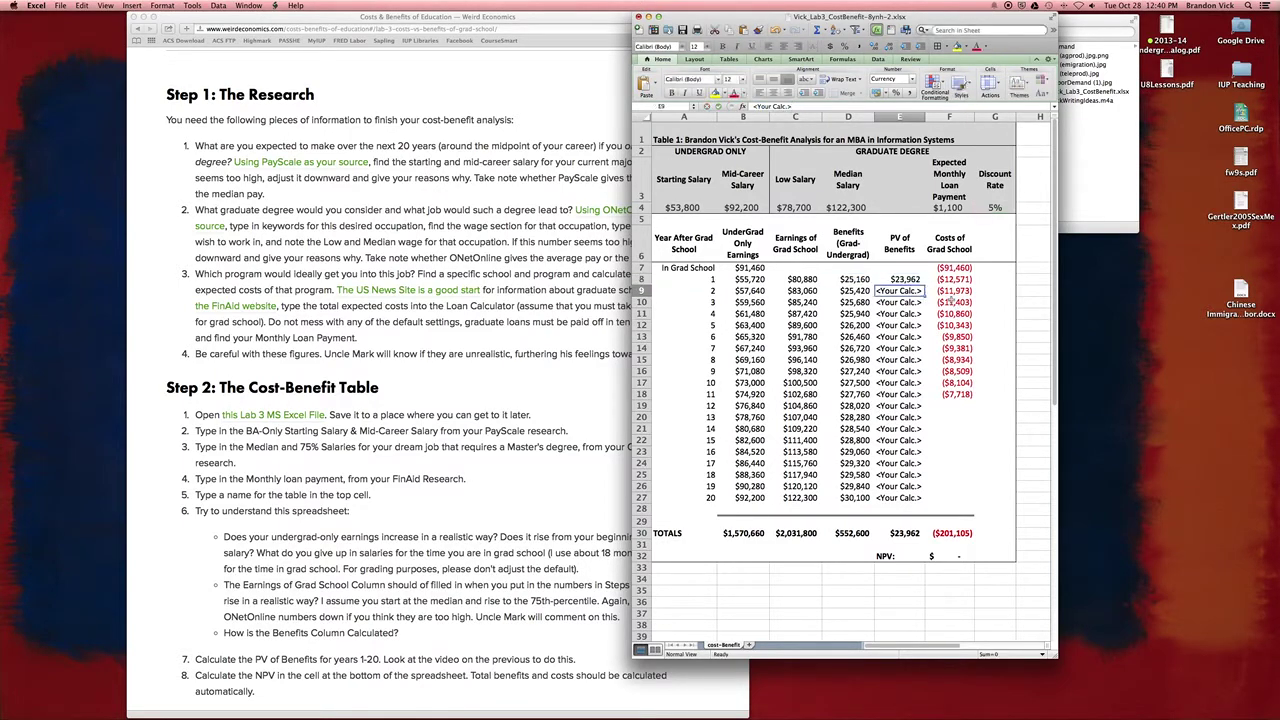
{"action": "left_click", "coordinate": [905, 280]}
{"action": "left_click_drag", "start_coordinate": [924, 285], "coordinate": [922, 502]}
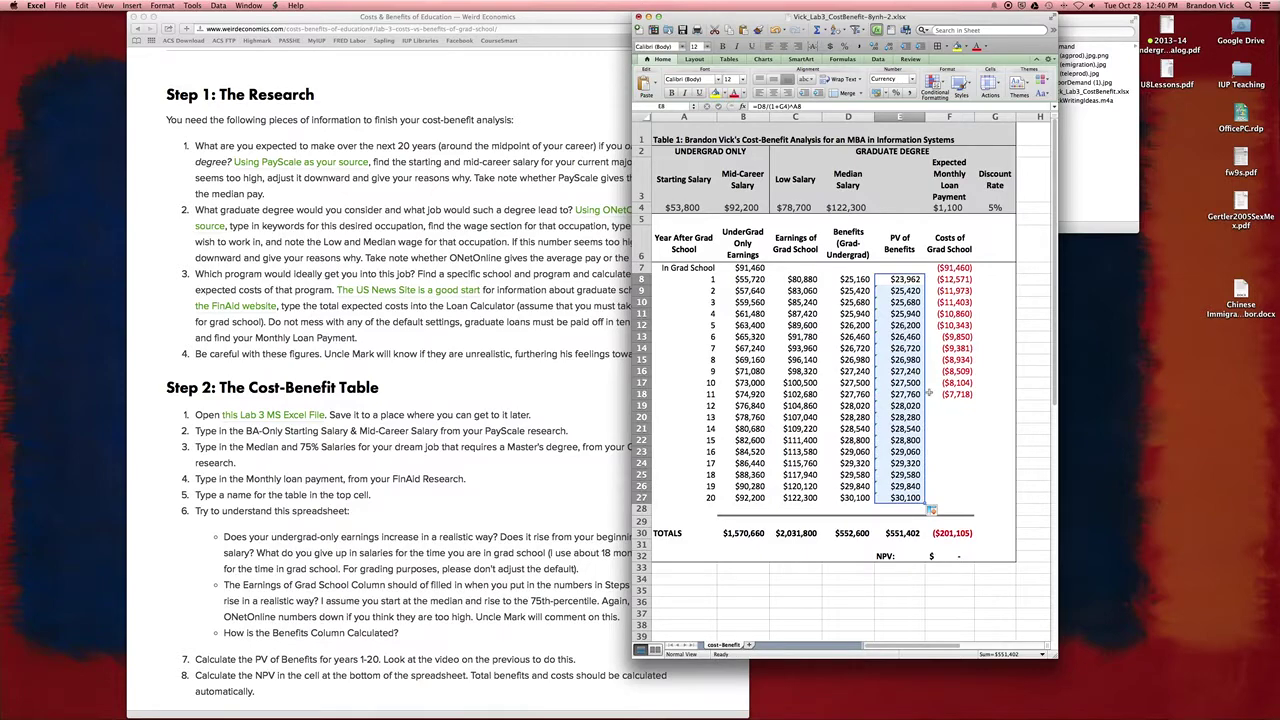
Inspect the year 20 present value formula in E27 and repoint its discount rate reference to G4.
{"action": "left_click", "coordinate": [900, 497]}
{"action": "left_click", "coordinate": [858, 105]}
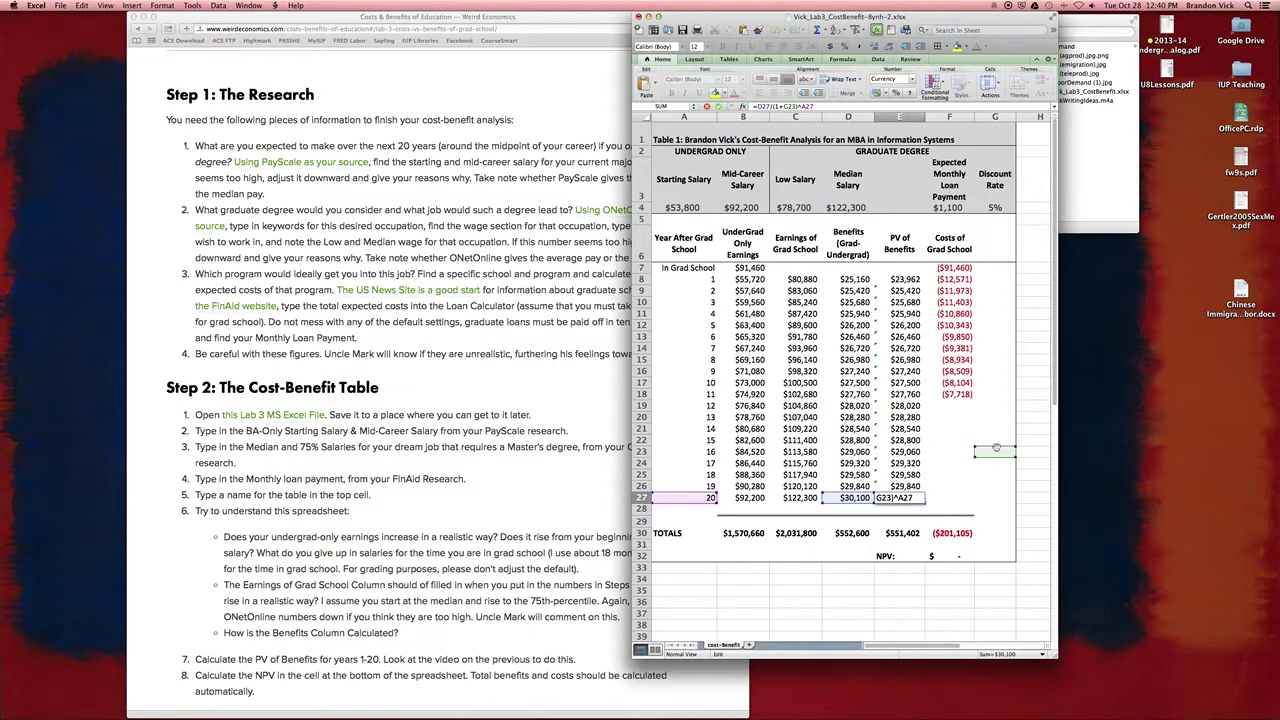
{"action": "left_click_drag", "start_coordinate": [994, 451], "coordinate": [994, 405]}
{"action": "left_click", "coordinate": [998, 206]}
{"action": "key", "text": "Return"}
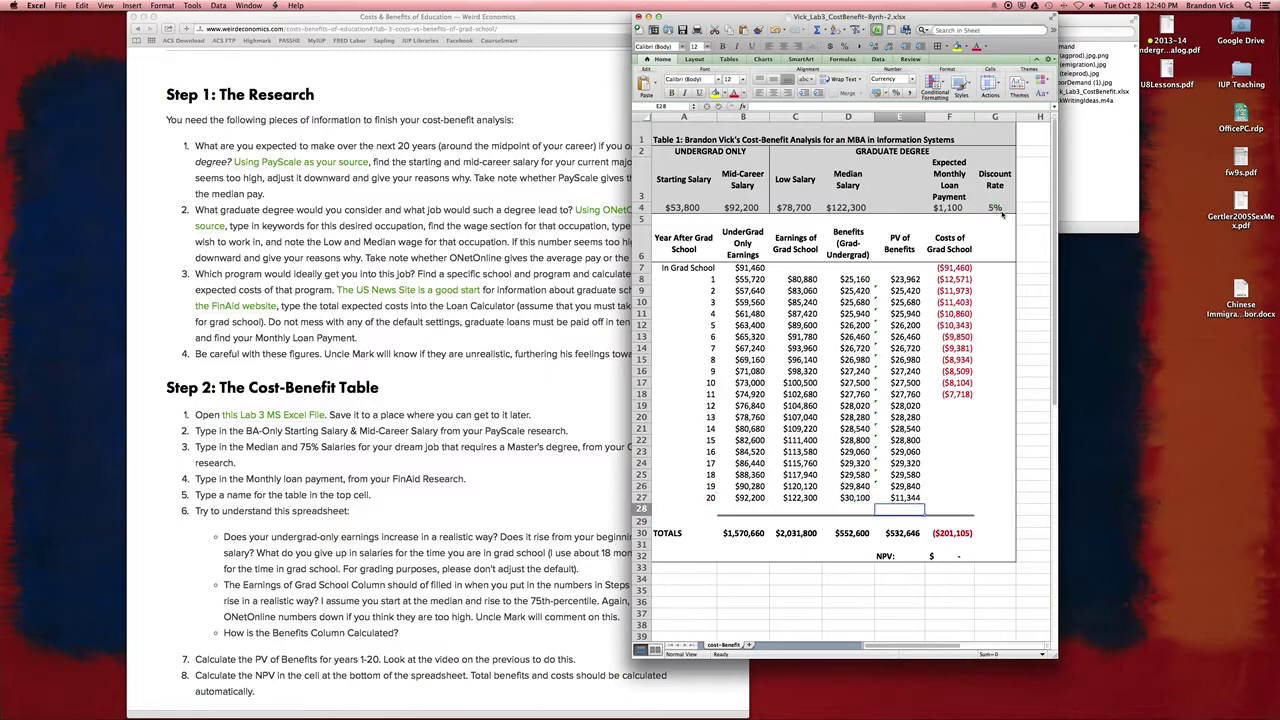
Anchor the discount rate in E8 with =D8/(1+$G$4)^A8 and fill the formula down through E27.
{"action": "left_click", "coordinate": [902, 283]}
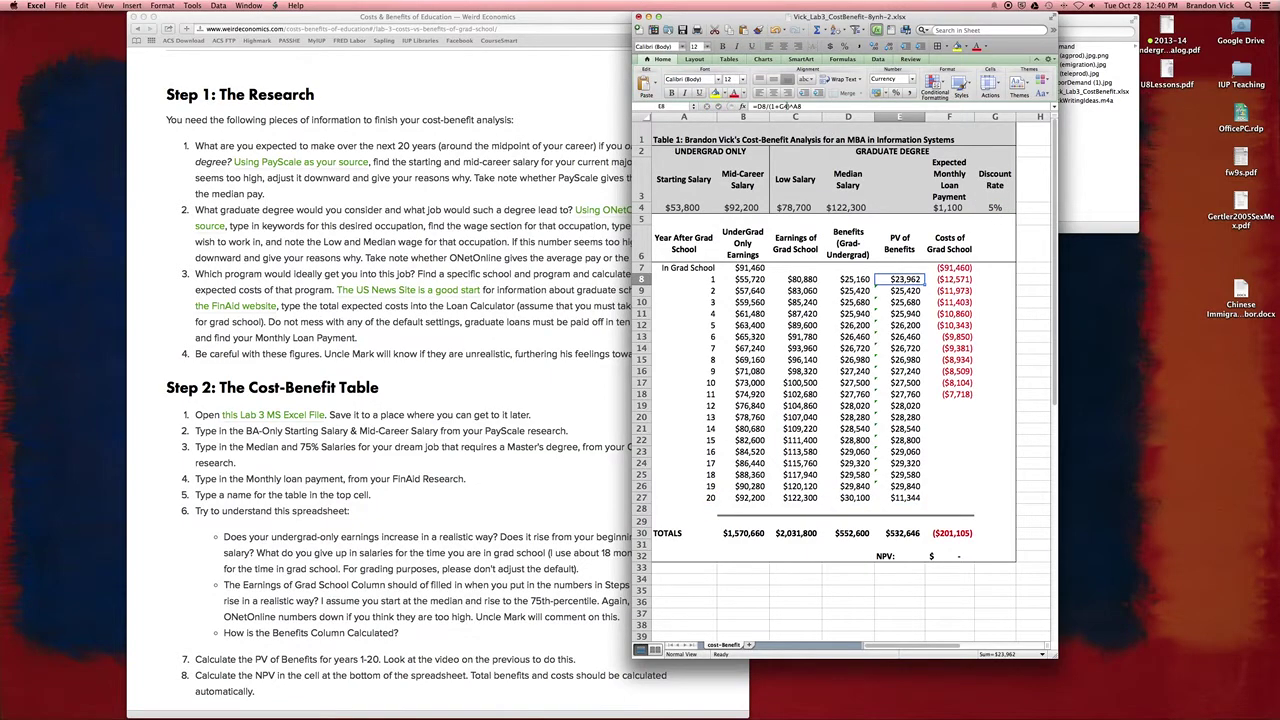
{"action": "left_click", "coordinate": [779, 106]}
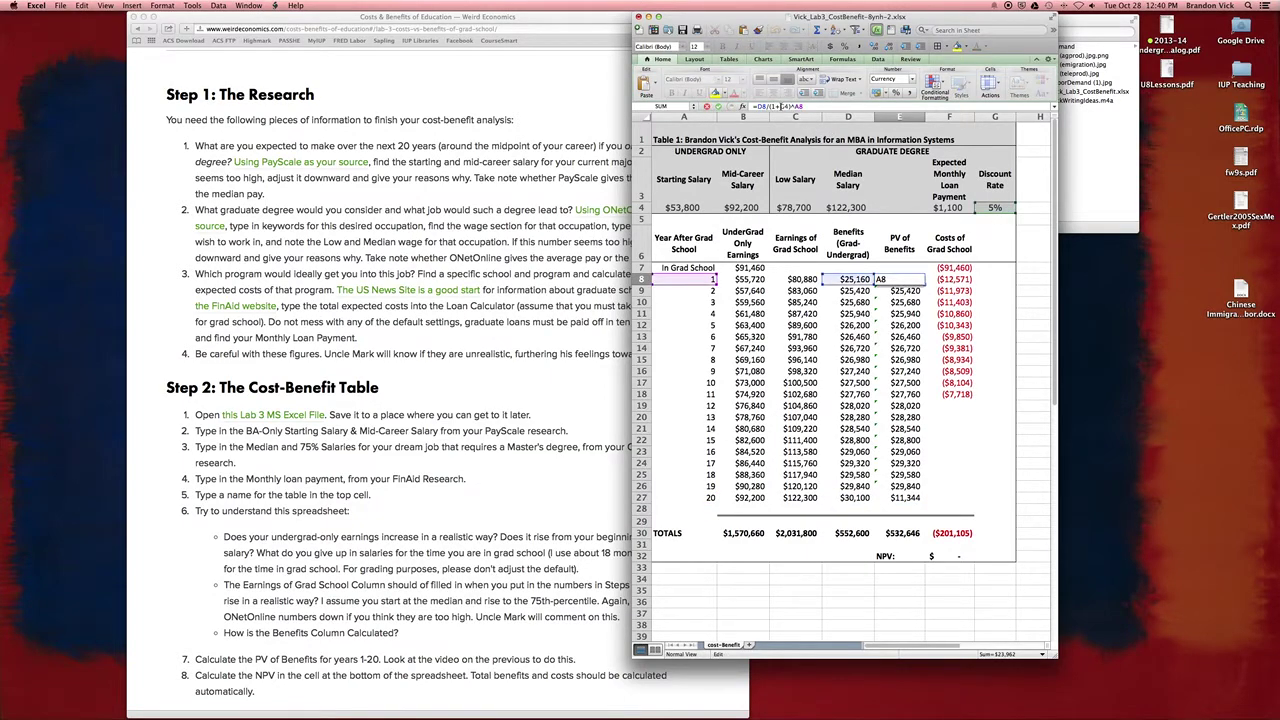
{"action": "type", "text": "$"}
{"action": "key", "text": "Right"}
{"action": "type", "text": "$"}
{"action": "key", "text": "Return"}
{"action": "left_click", "coordinate": [922, 281]}
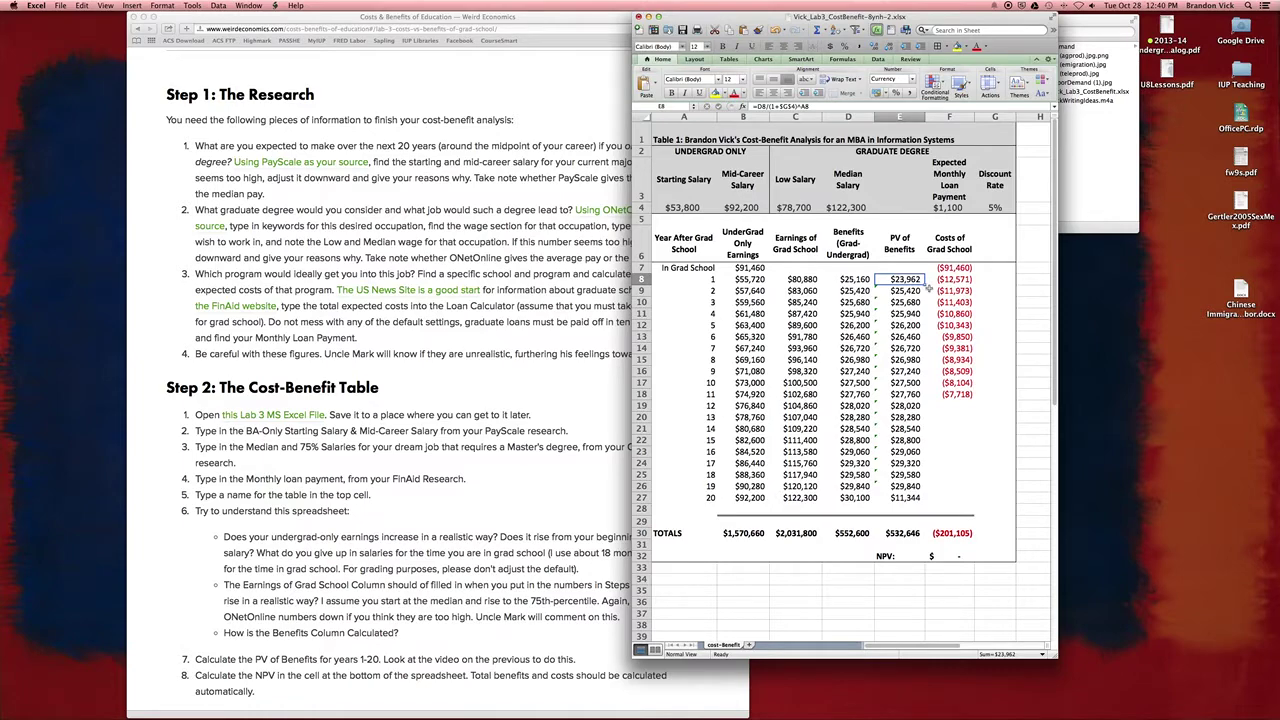
{"action": "left_click_drag", "start_coordinate": [925, 286], "coordinate": [925, 505]}
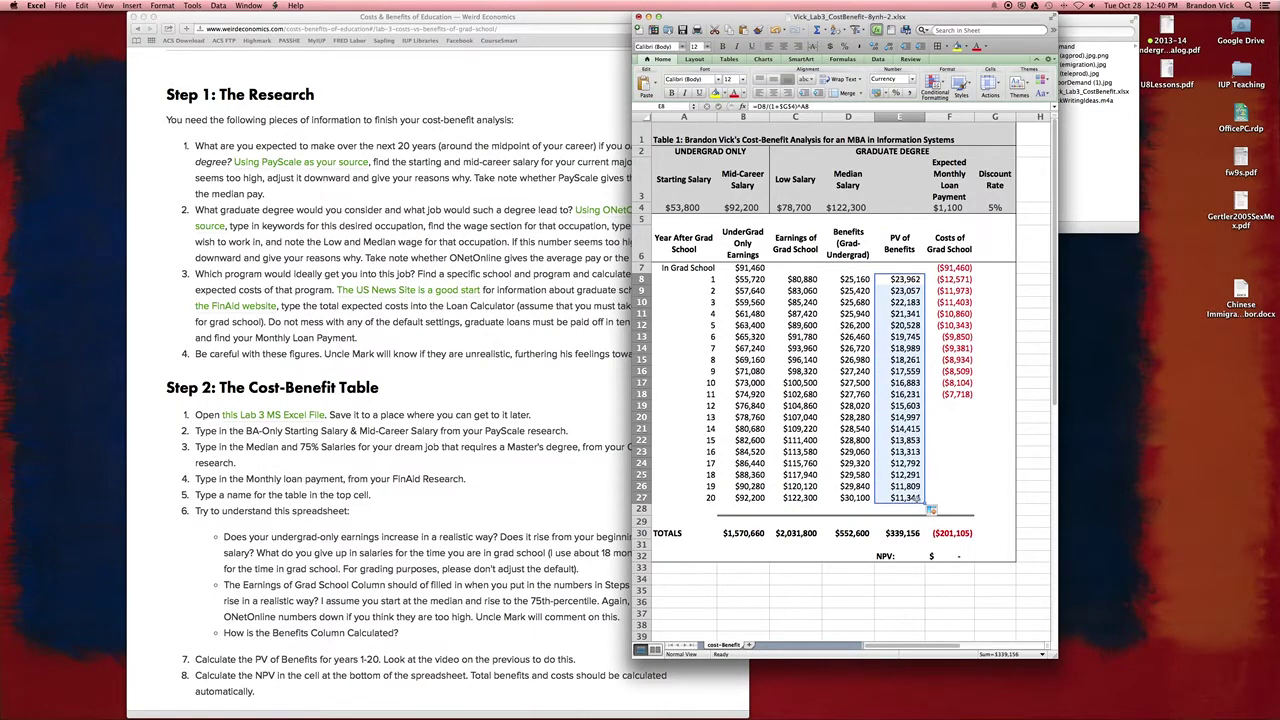
Check the cell references in the year 20 present value formula in E27 and compare it with the benefit in D27.
{"action": "left_click", "coordinate": [916, 497]}
{"action": "left_click", "coordinate": [840, 110]}
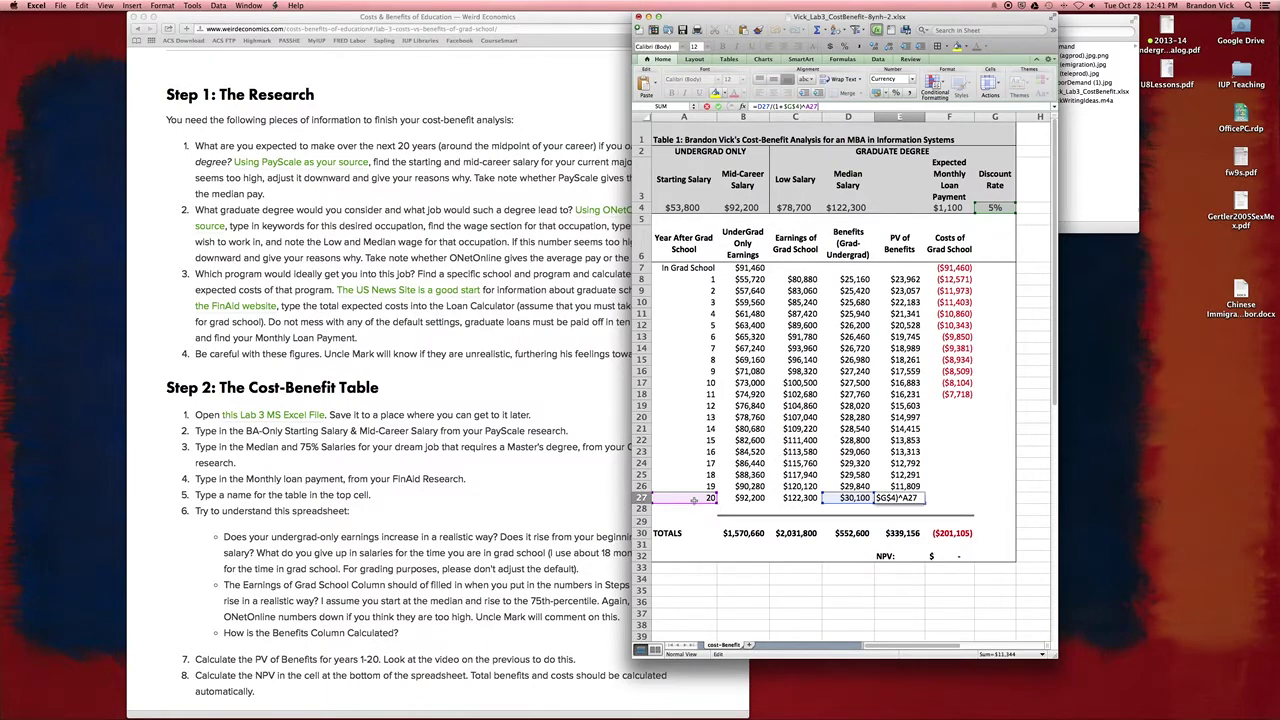
{"action": "key", "text": "Return"}
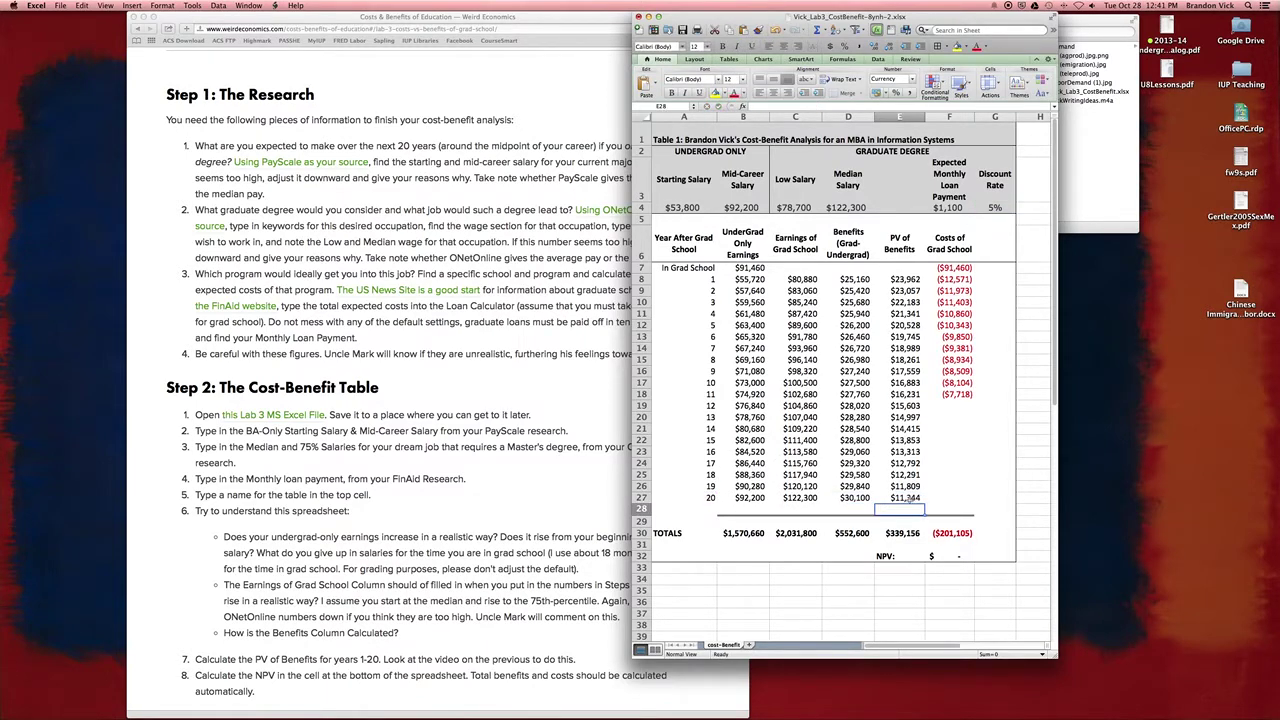
{"action": "left_click", "coordinate": [912, 498]}
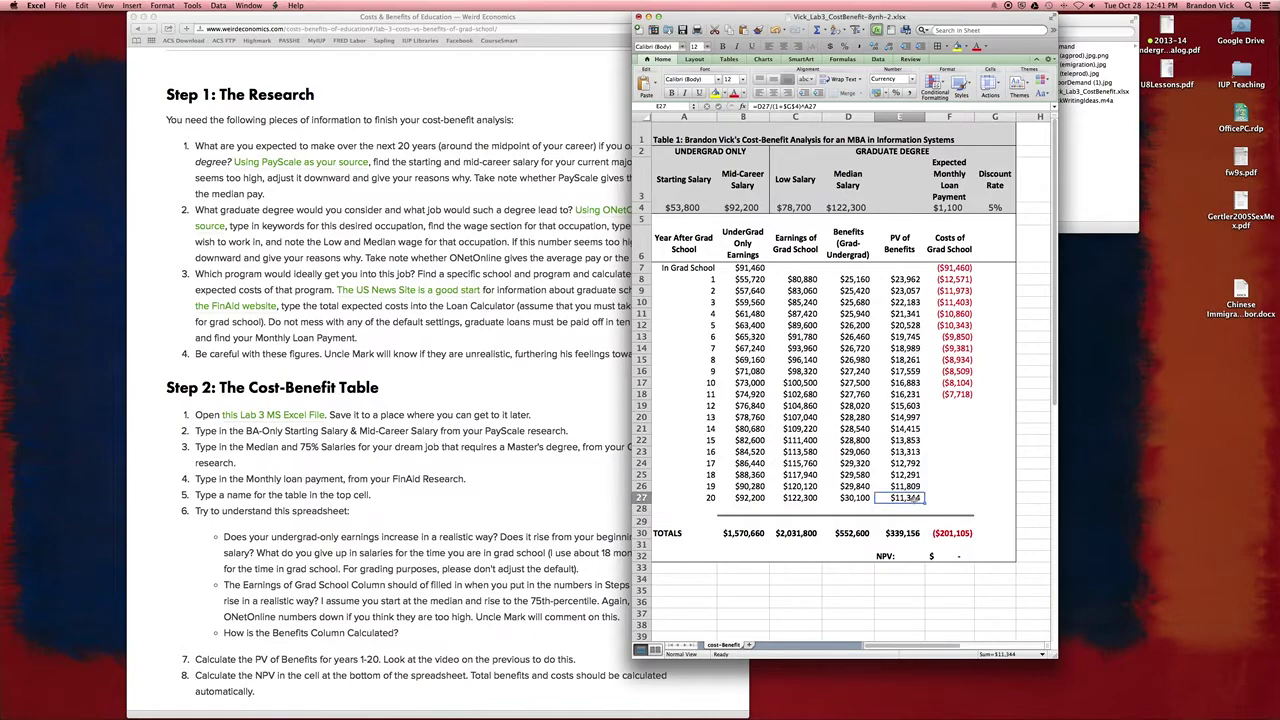
{"action": "left_click", "coordinate": [850, 498]}
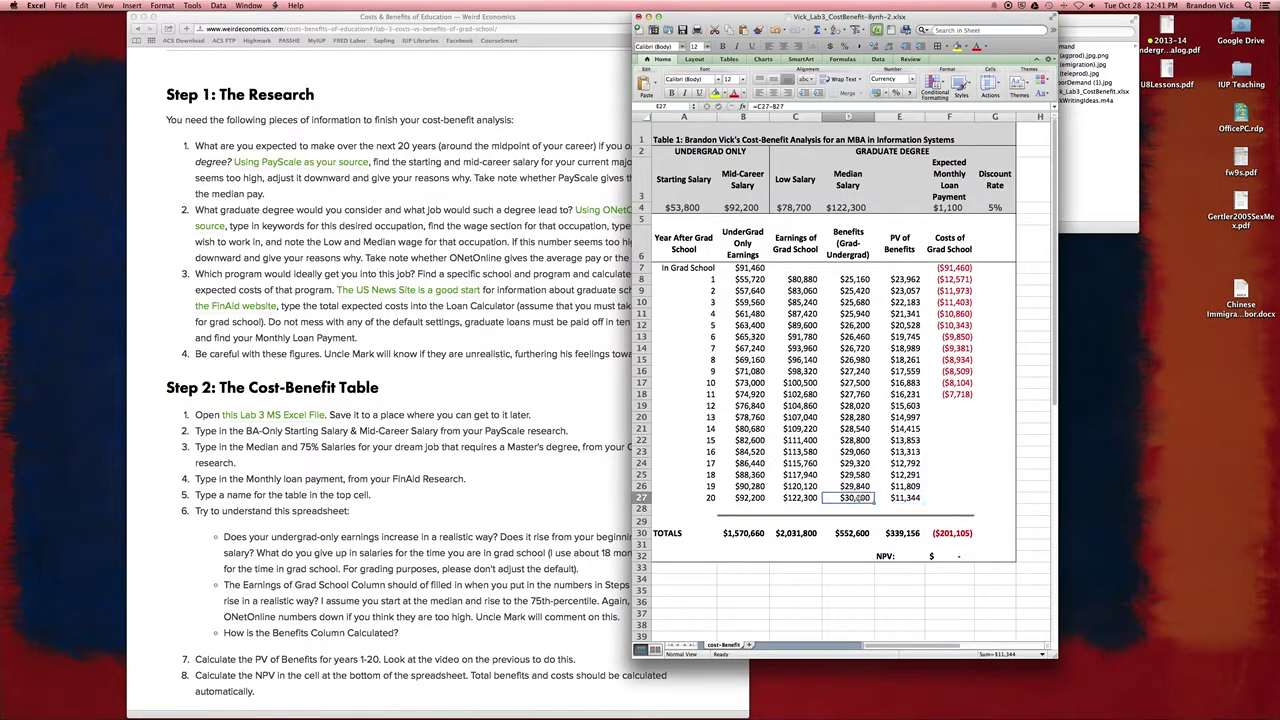
{"action": "left_click", "coordinate": [908, 497]}
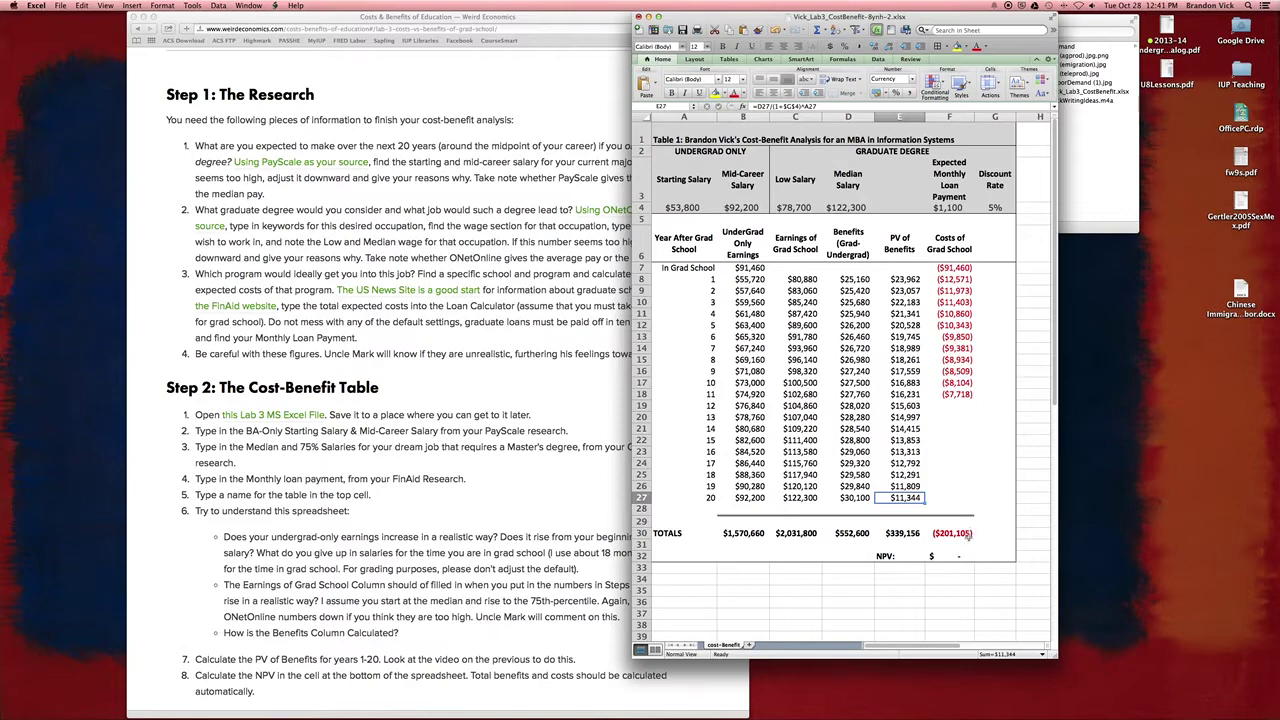
Examine the ranges summed by the total present value of benefits in E30 and the total costs in F30.
{"action": "left_click", "coordinate": [902, 533]}
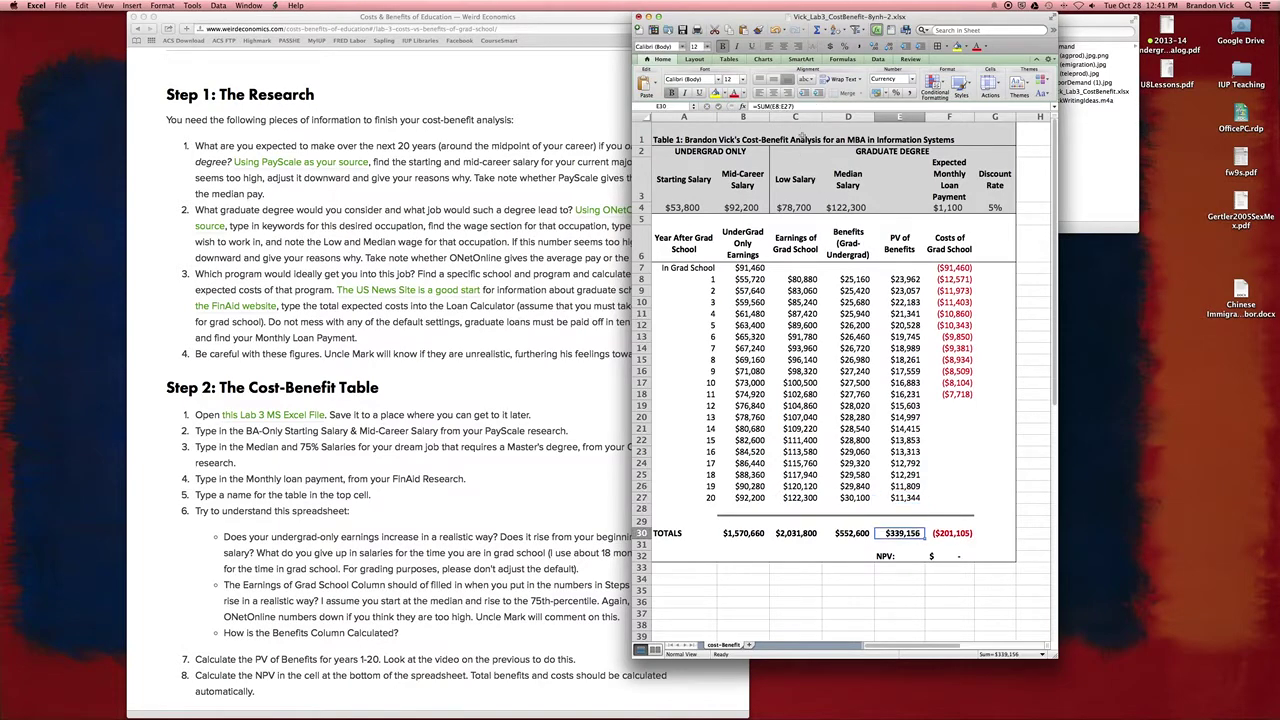
{"action": "left_click", "coordinate": [795, 108]}
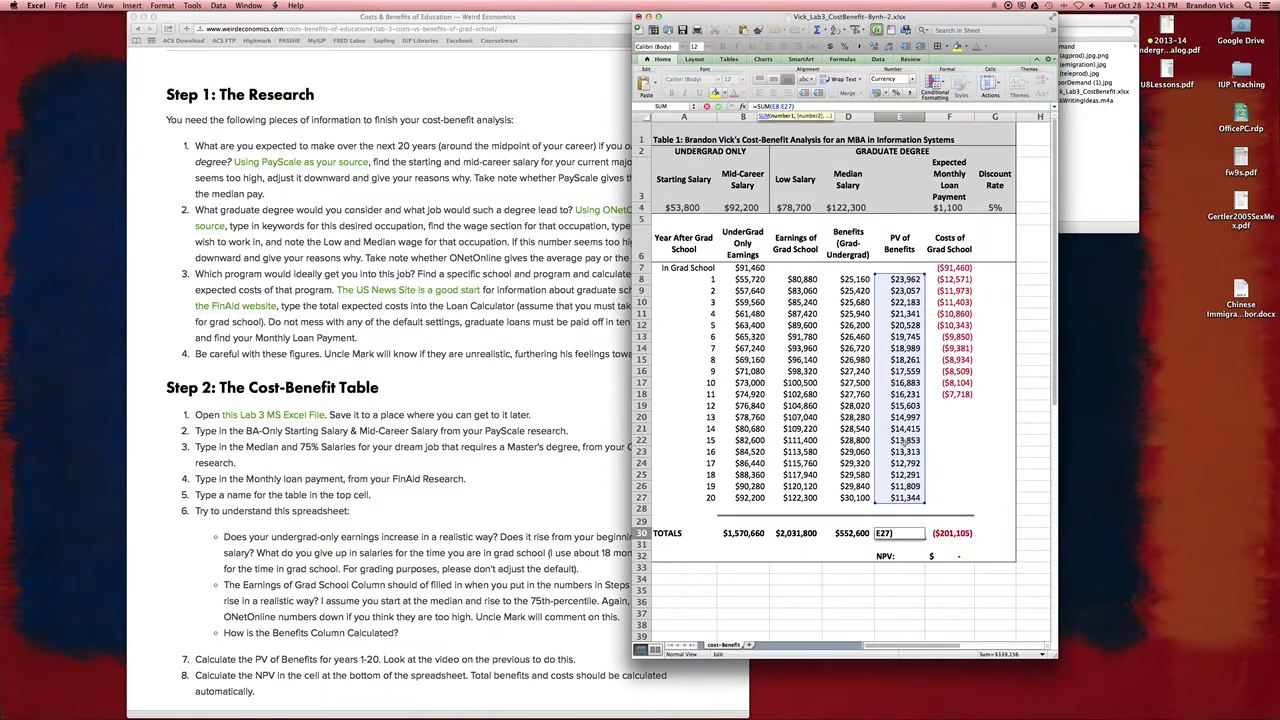
{"action": "key", "text": "Return"}
{"action": "left_click", "coordinate": [955, 533]}
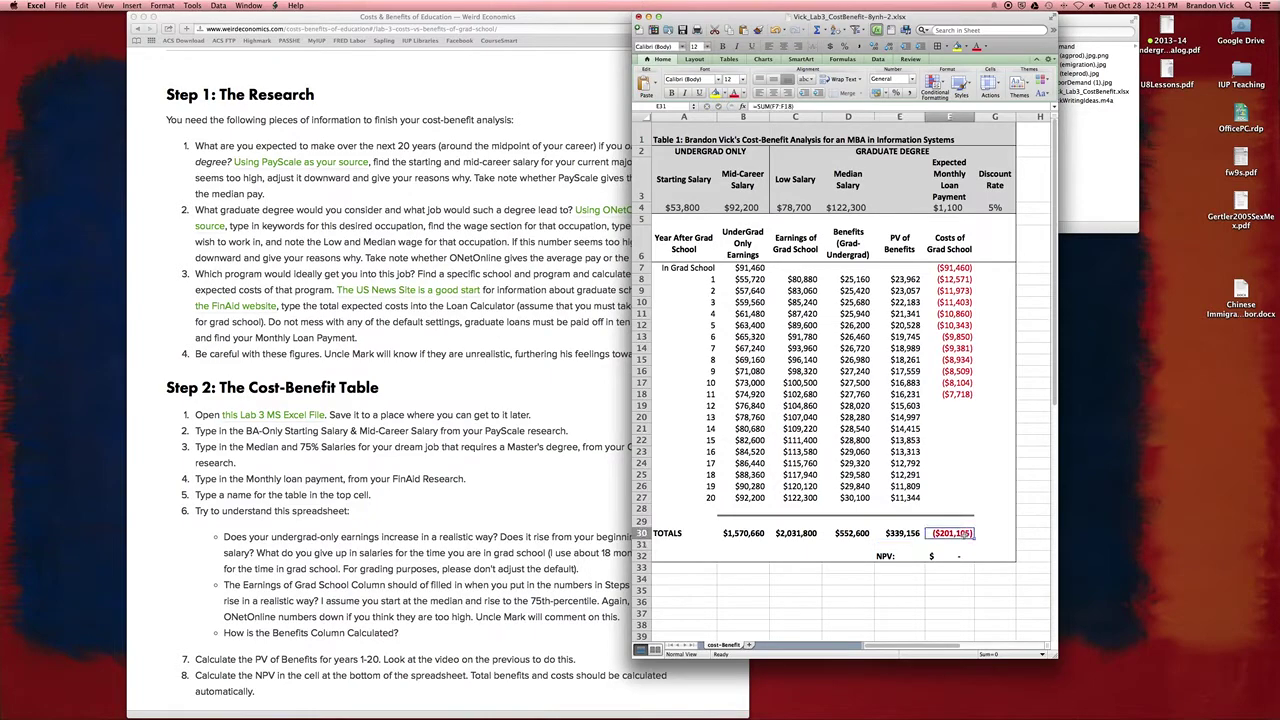
{"action": "left_click", "coordinate": [799, 107]}
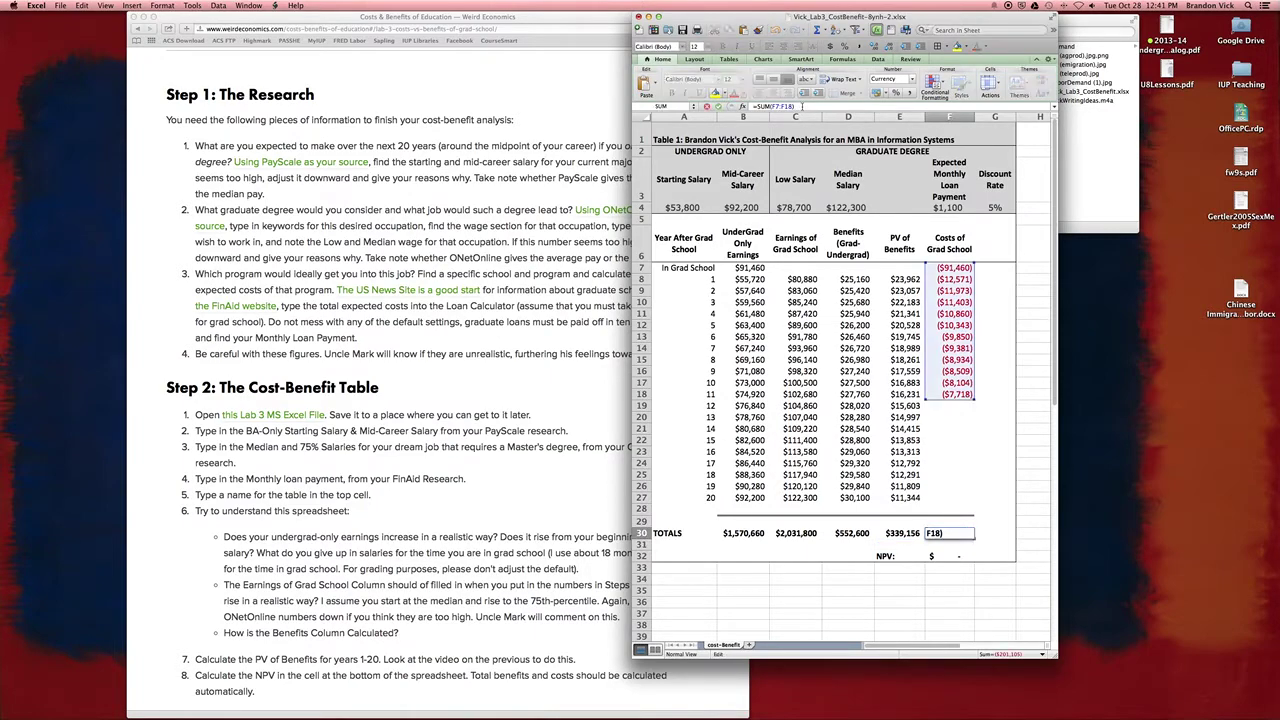
{"action": "key", "text": "Return"}
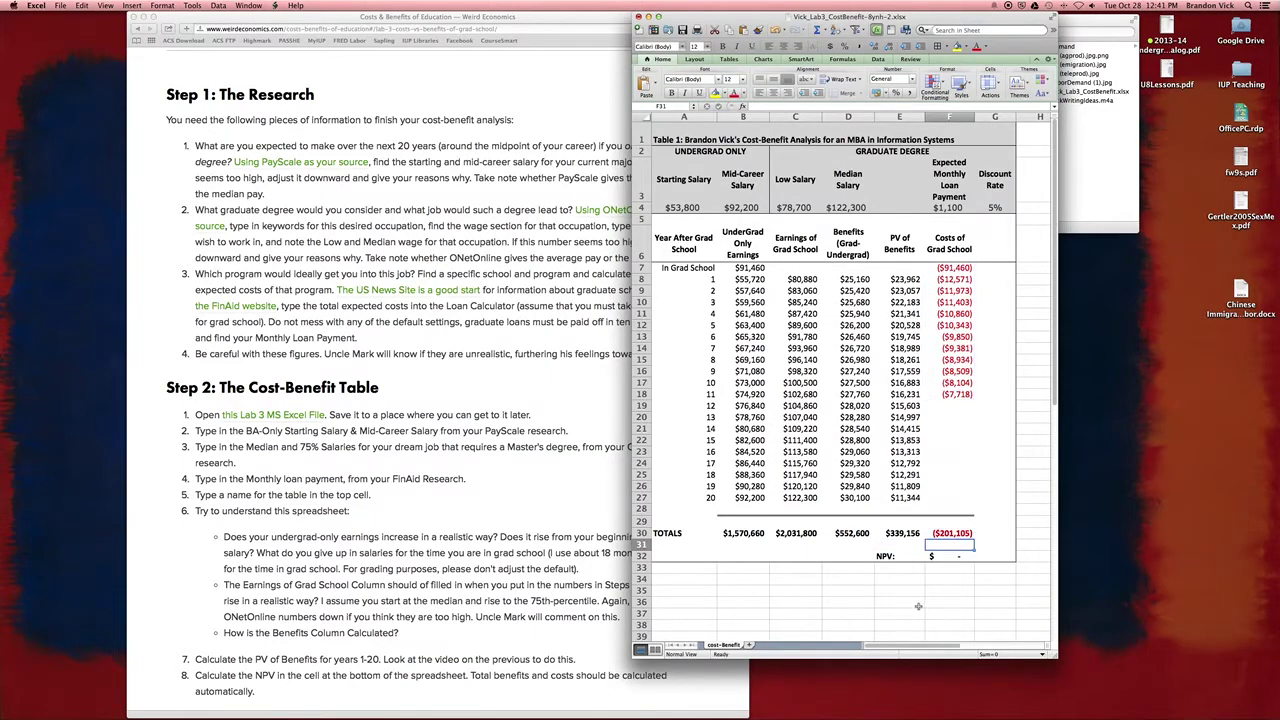
Calculate the NPV in F32 with the formula =E30+F30 and compare it with the total costs in F30.
{"action": "left_click", "coordinate": [904, 533]}
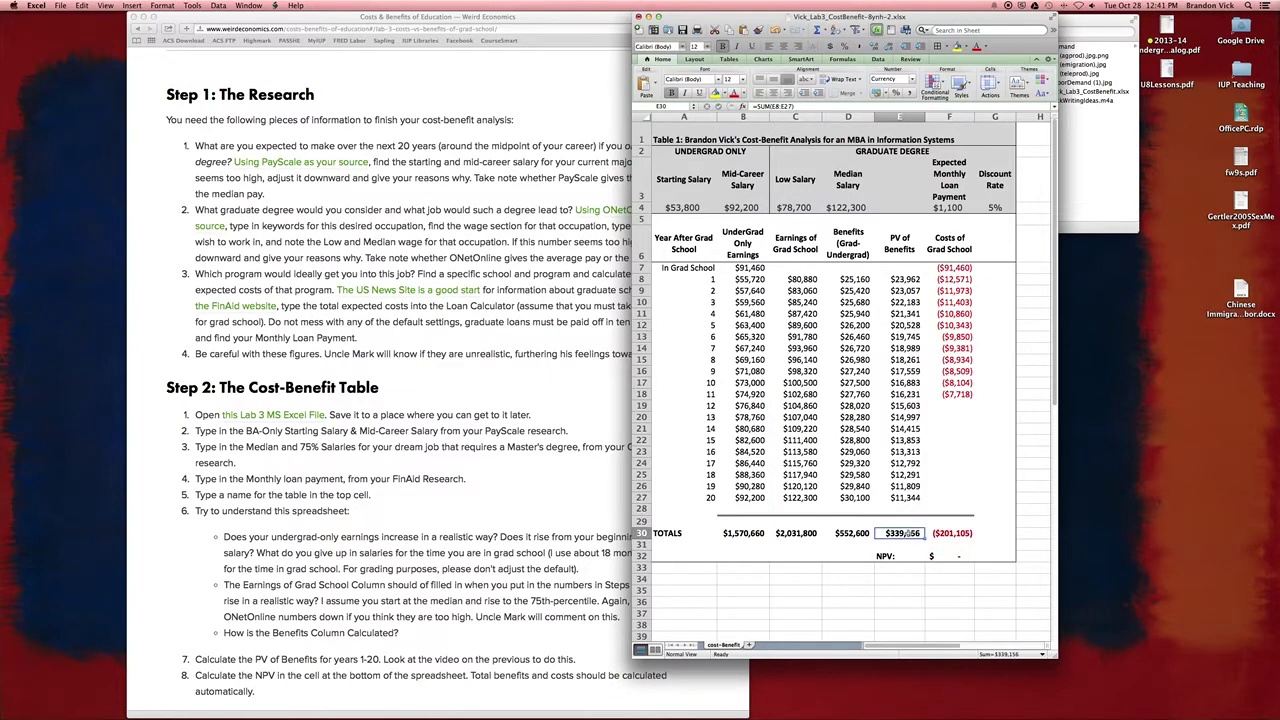
{"action": "left_click", "coordinate": [957, 533]}
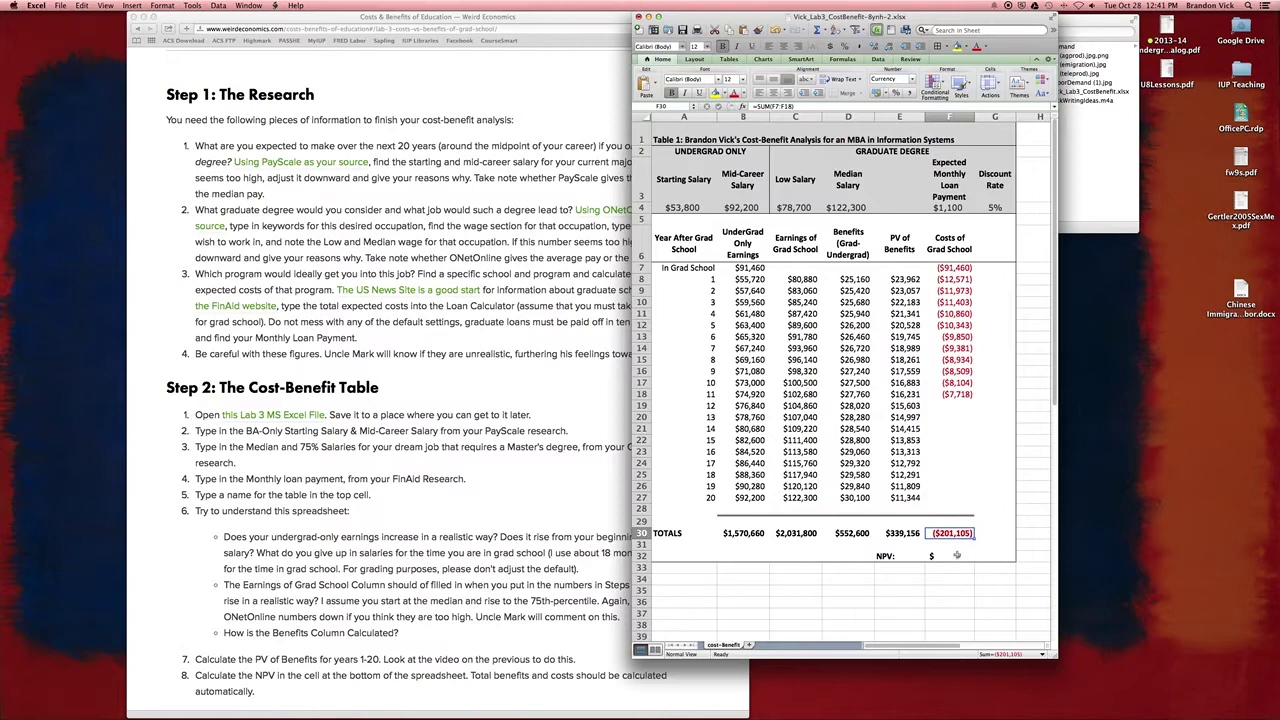
{"action": "left_click", "coordinate": [956, 557]}
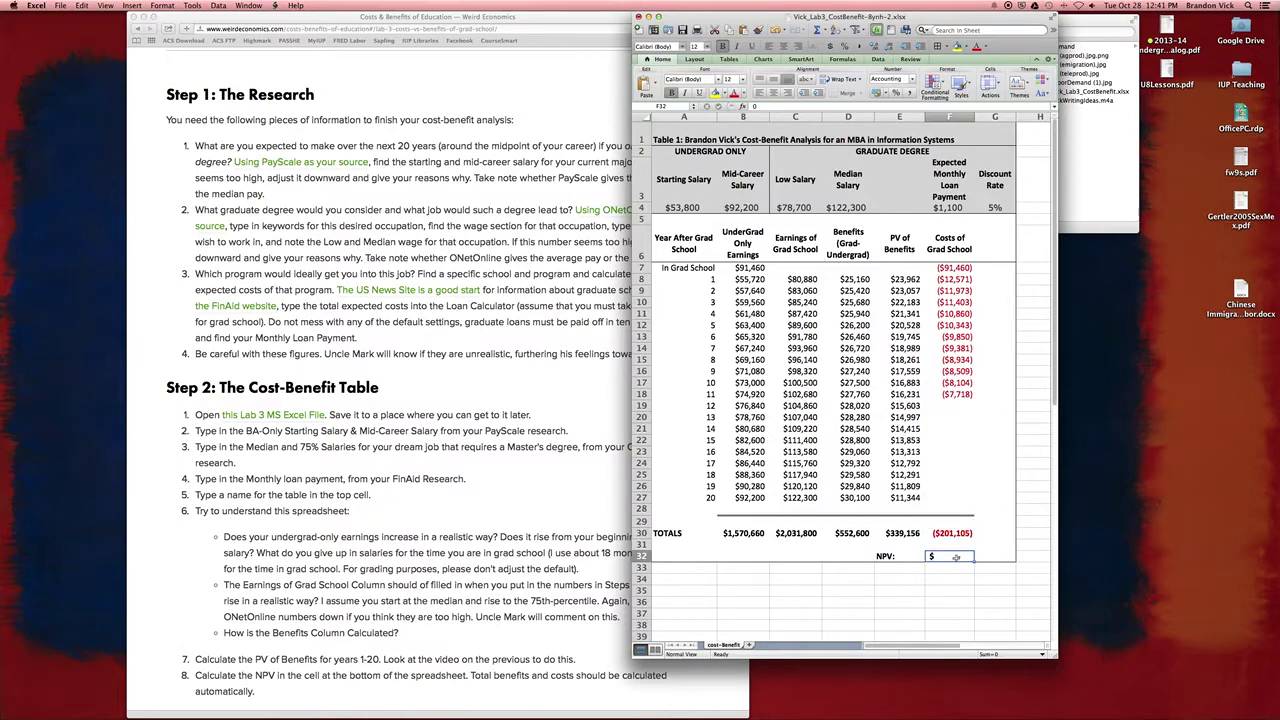
{"action": "type", "text": "="}
{"action": "left_click", "coordinate": [914, 536]}
{"action": "type", "text": "+"}
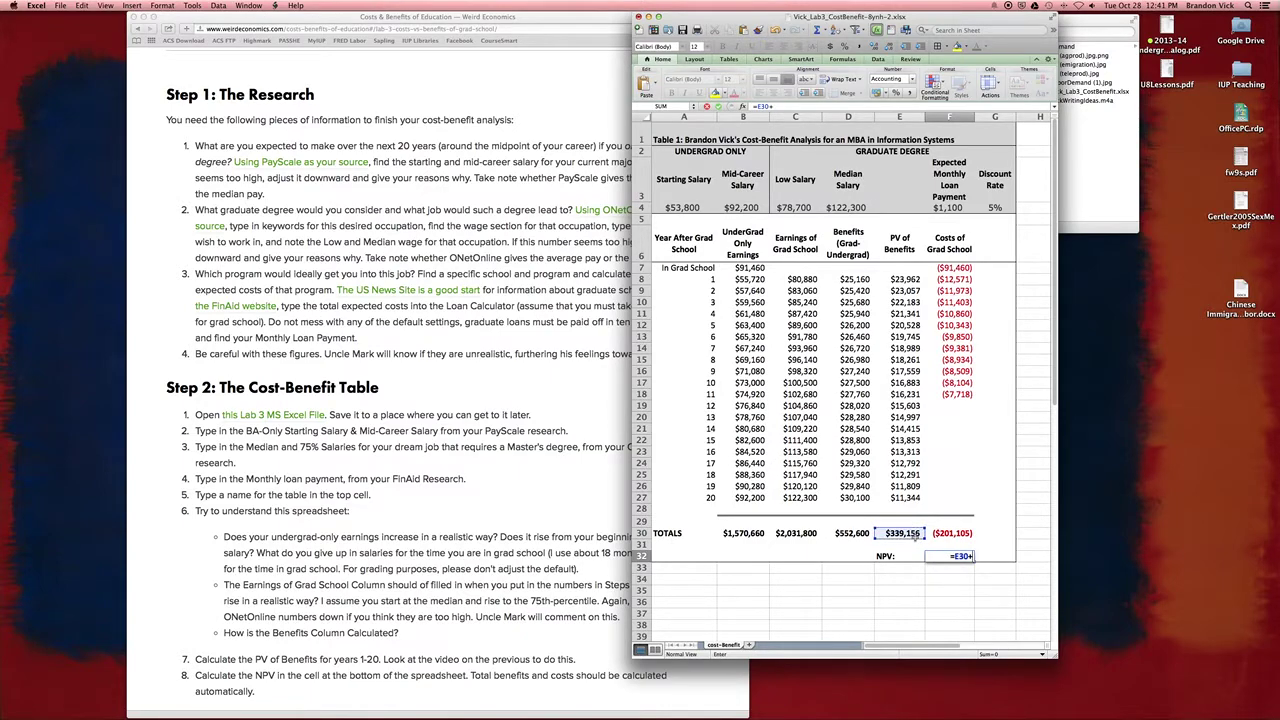
{"action": "left_click", "coordinate": [948, 535]}
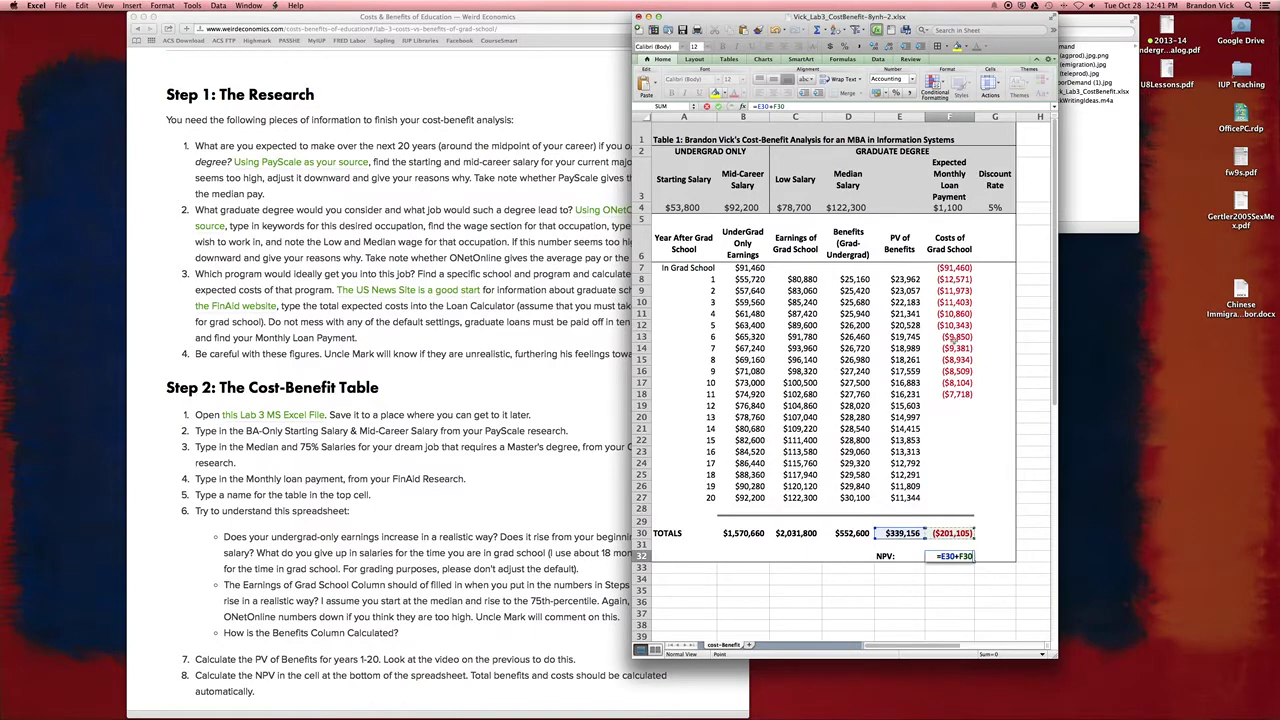
{"action": "key", "text": "Return"}
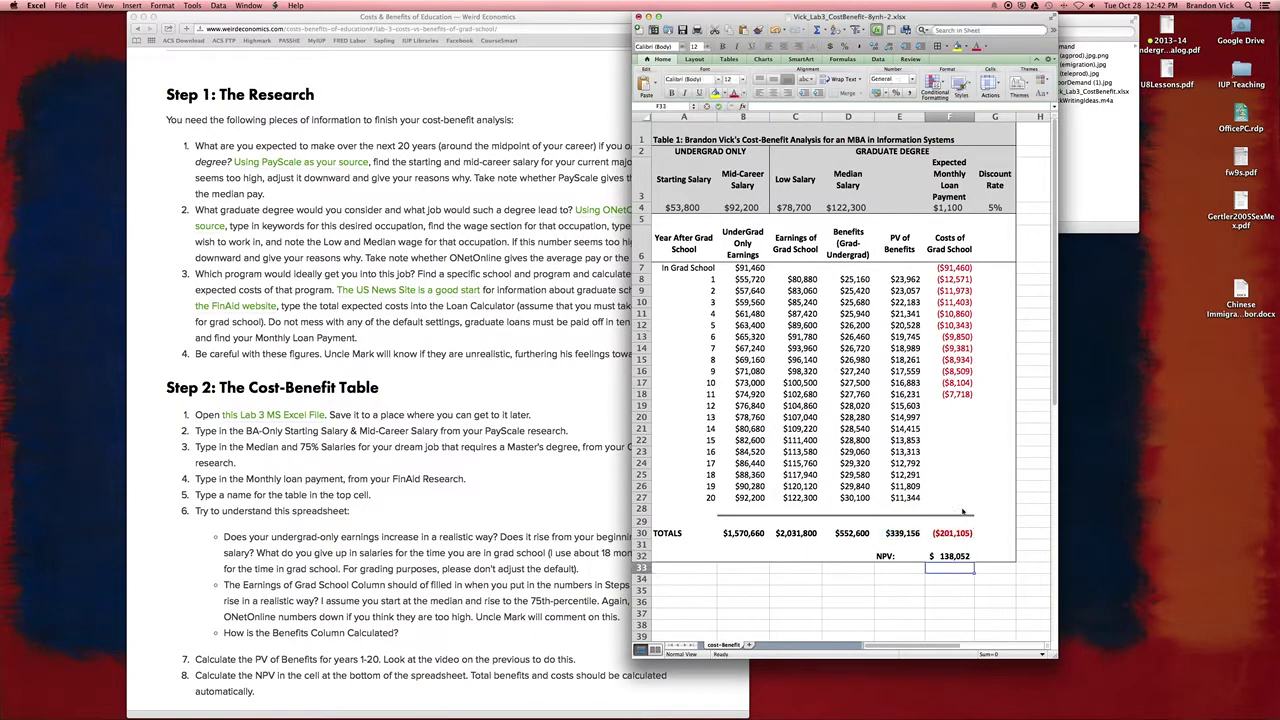
{"action": "key", "text": "Up"}
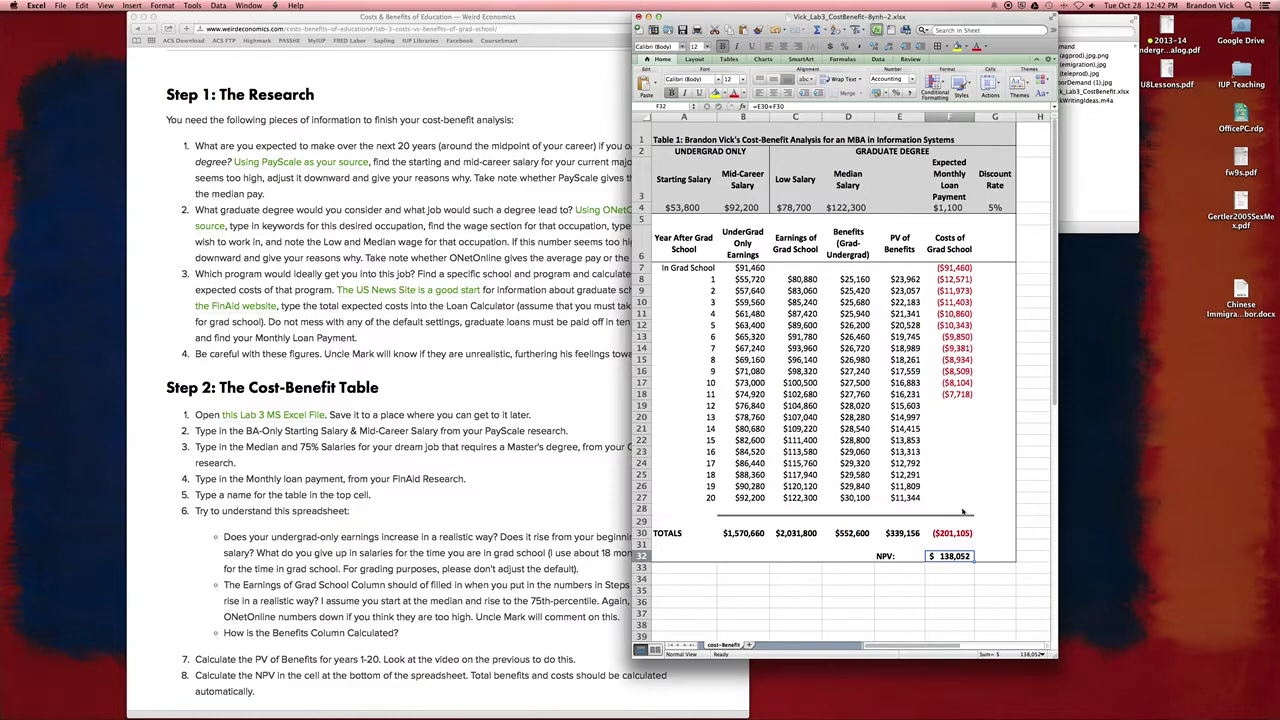
{"action": "left_click", "coordinate": [958, 534]}
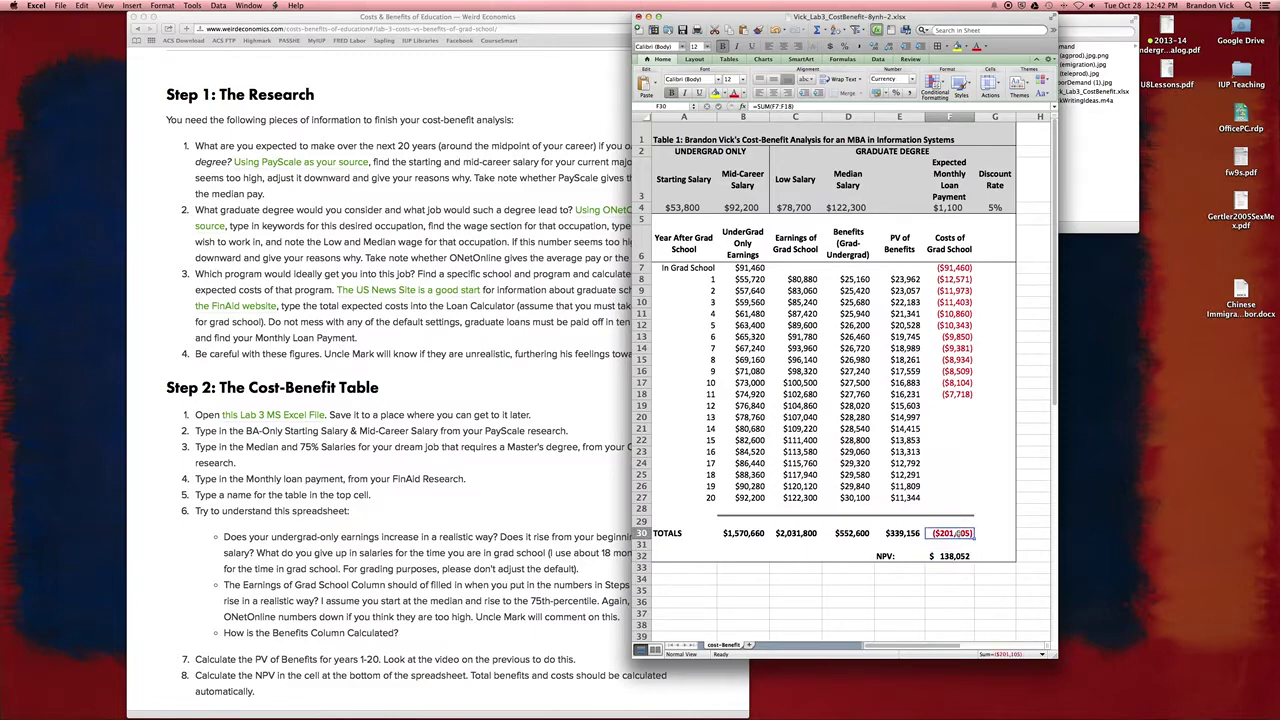
{"action": "left_click", "coordinate": [953, 556]}
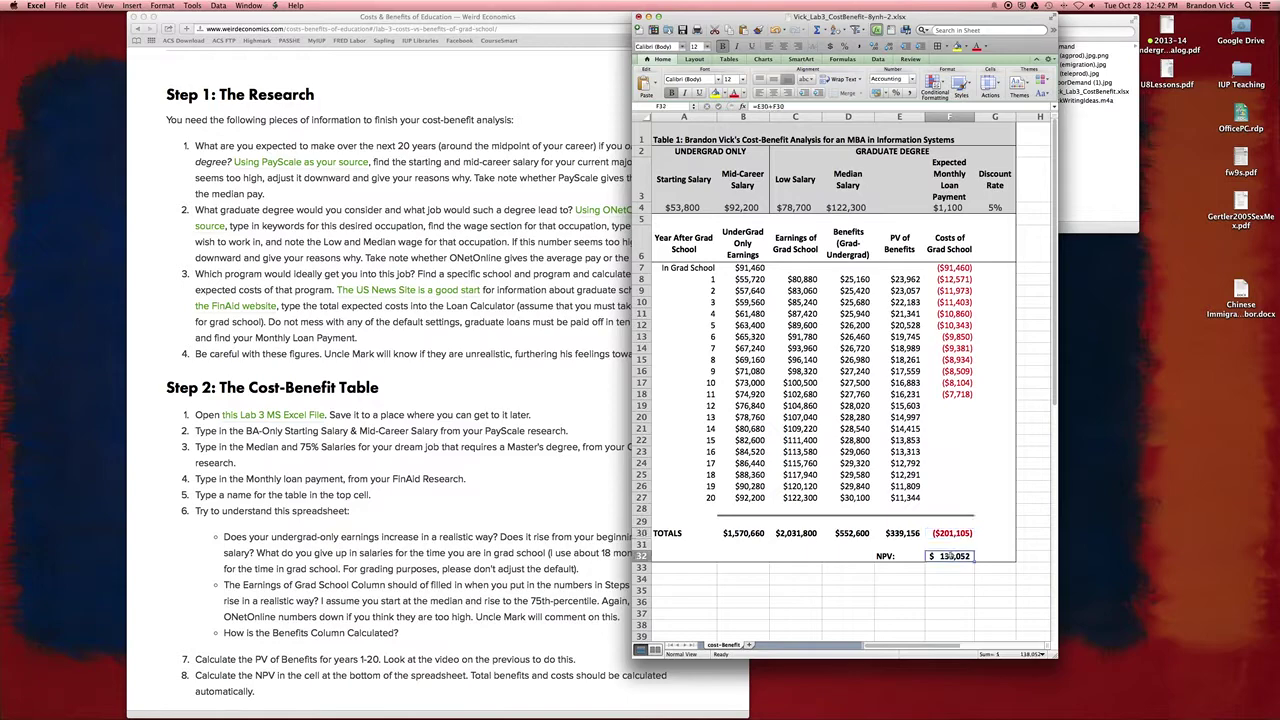